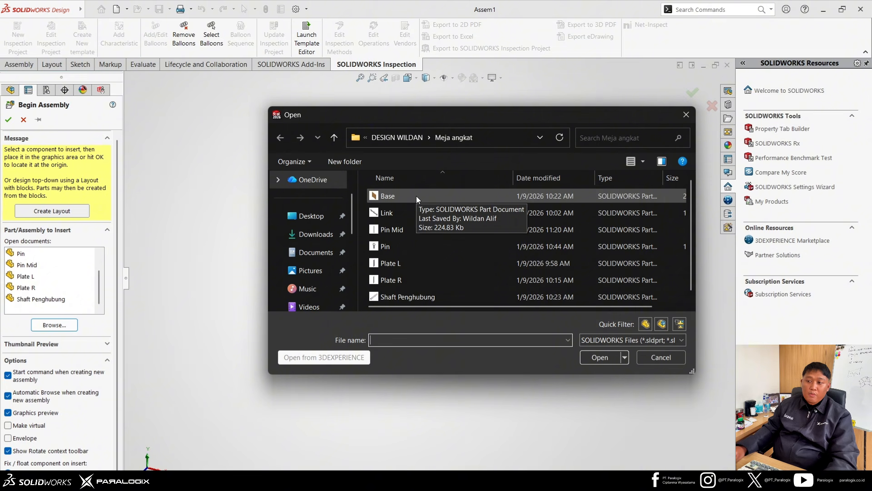
Choose the Base part from the open documents and place it freely in the graphics area
left_click(686, 116)
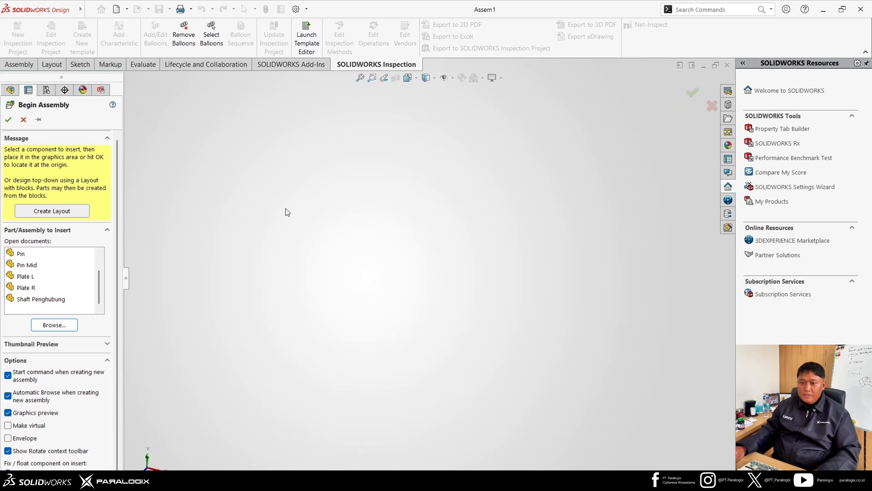
scroll(69, 259, "up", 2)
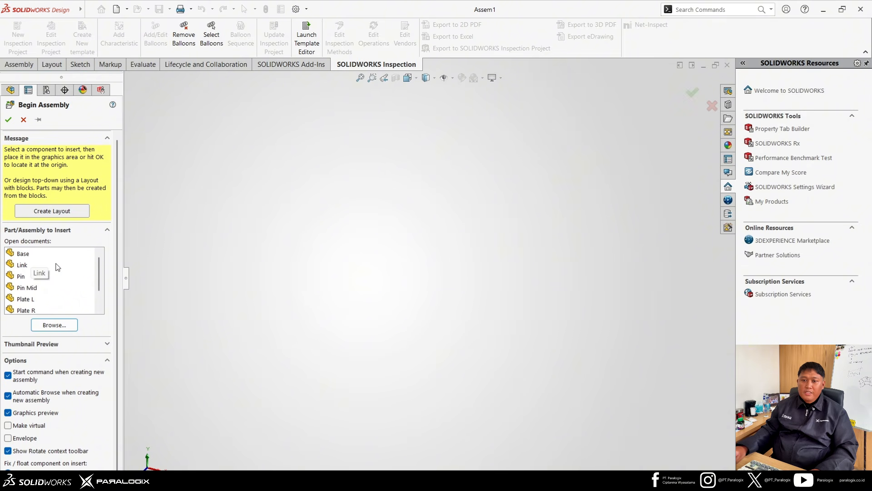
left_click(19, 255)
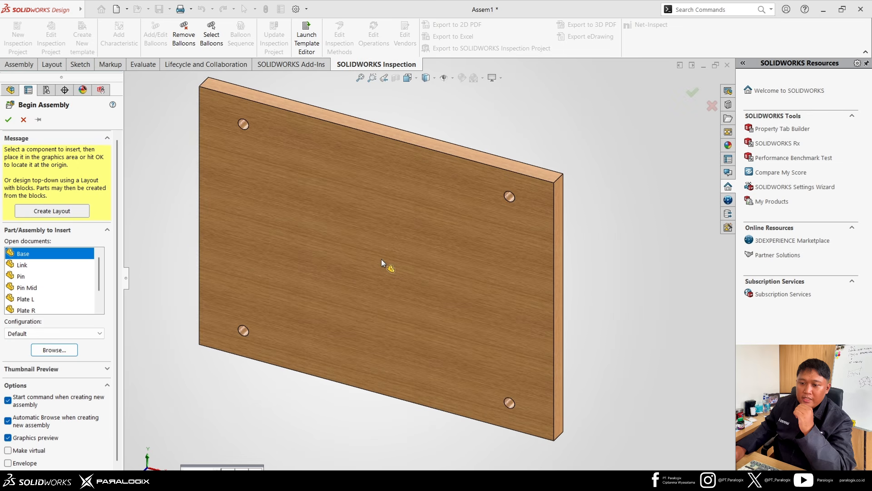
left_click(383, 258)
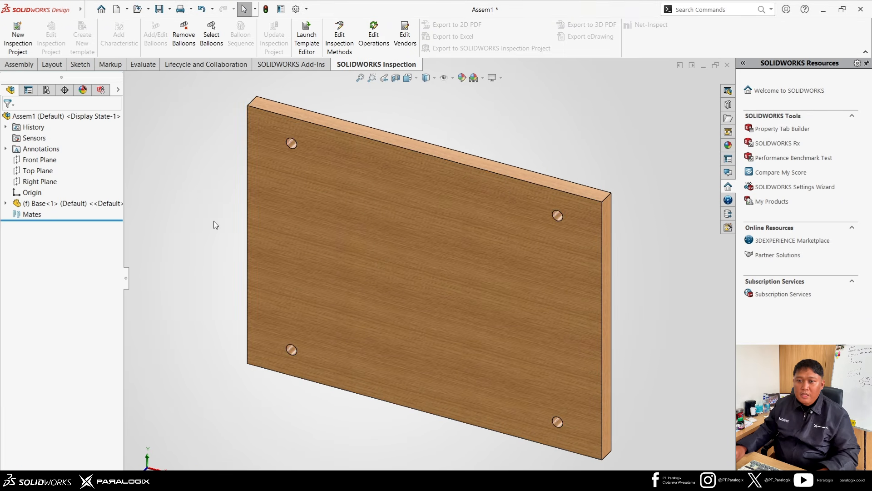
Highlight the assembly origin and examine its position relative to the freely placed Base
scroll(227, 243, "up", 4)
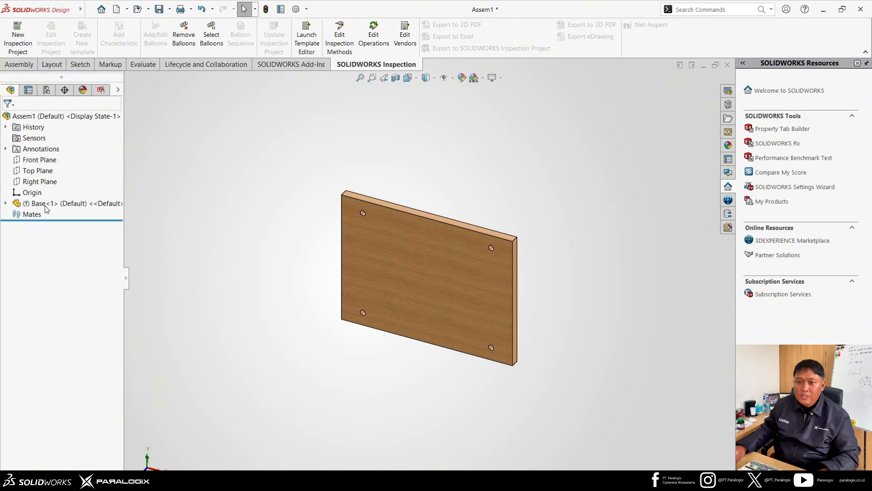
left_click(32, 193)
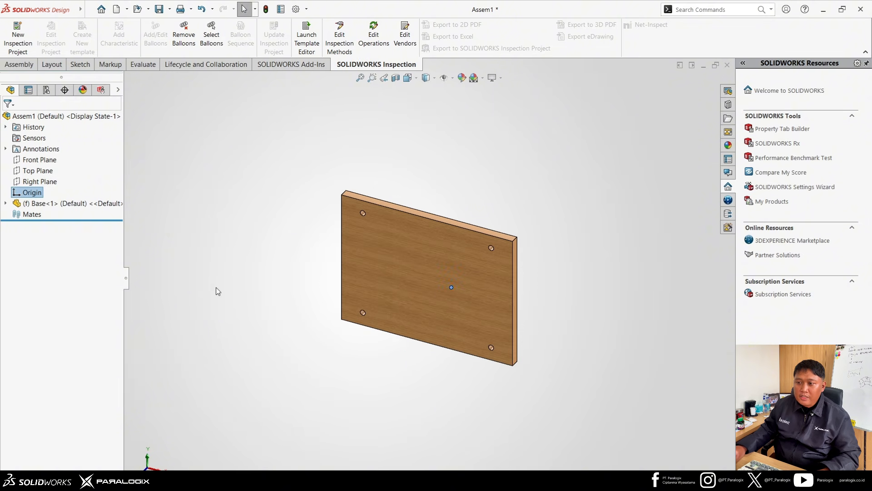
middle_click_drag(214, 291, 377, 291)
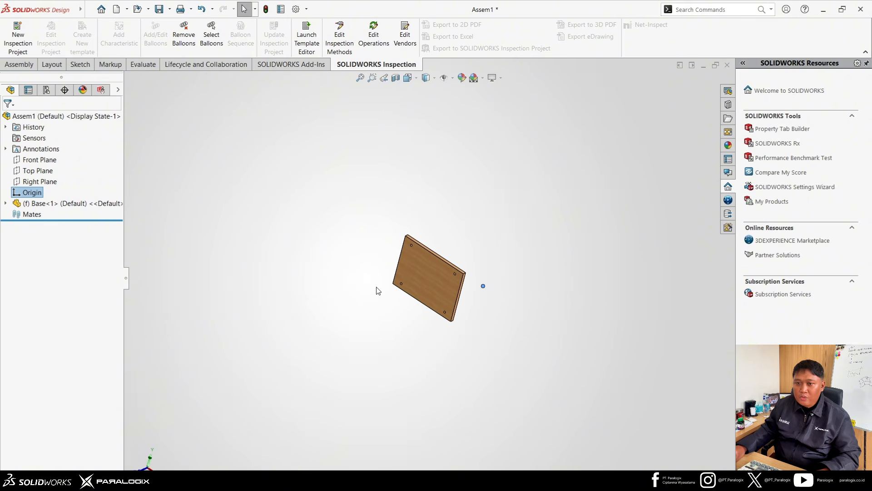
scroll(407, 278, "down", 3)
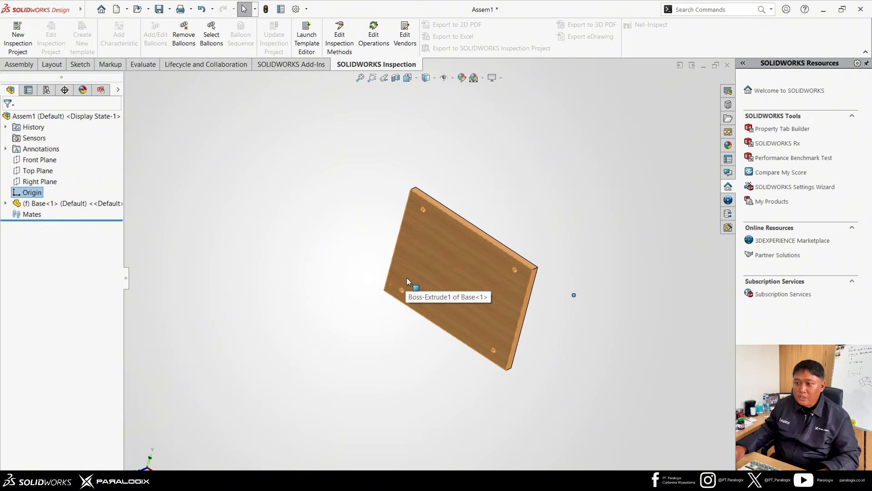
middle_click_drag(421, 279, 416, 284)
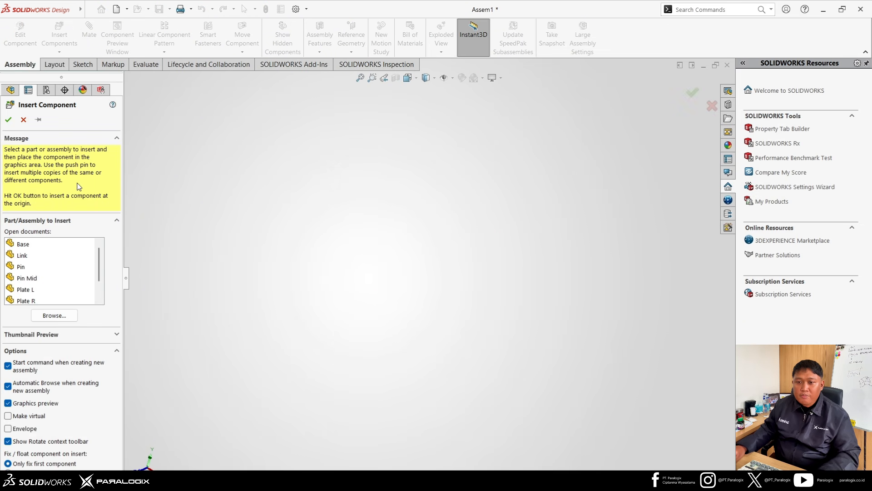
Insert the Base part as the first component, located directly at the assembly origin
left_click(21, 245)
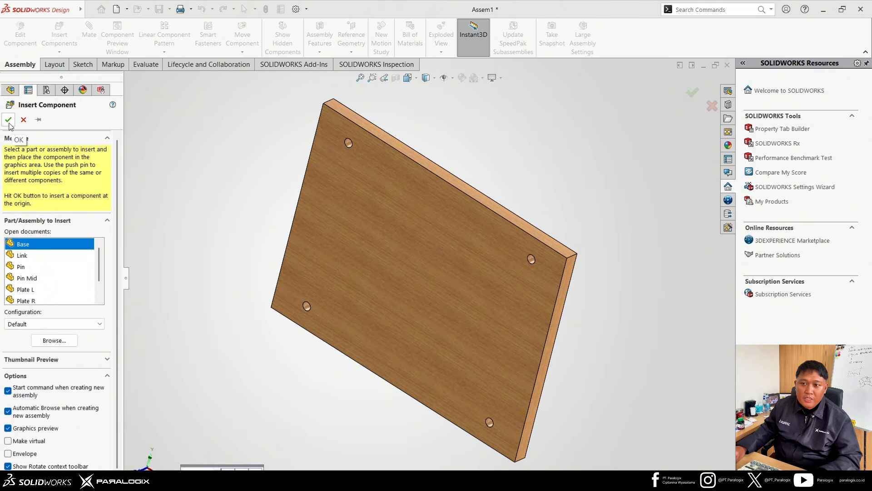
left_click(9, 122)
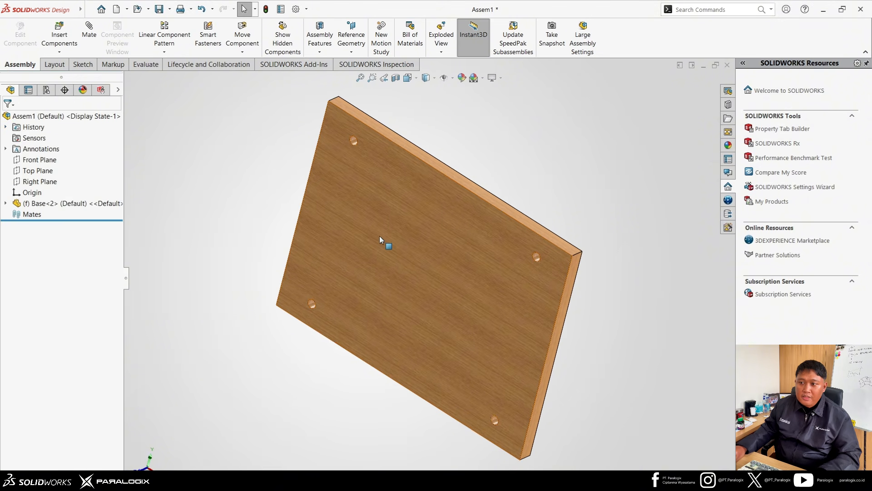
scroll(429, 283, "up", 1)
middle_click_drag(430, 282, 447, 261)
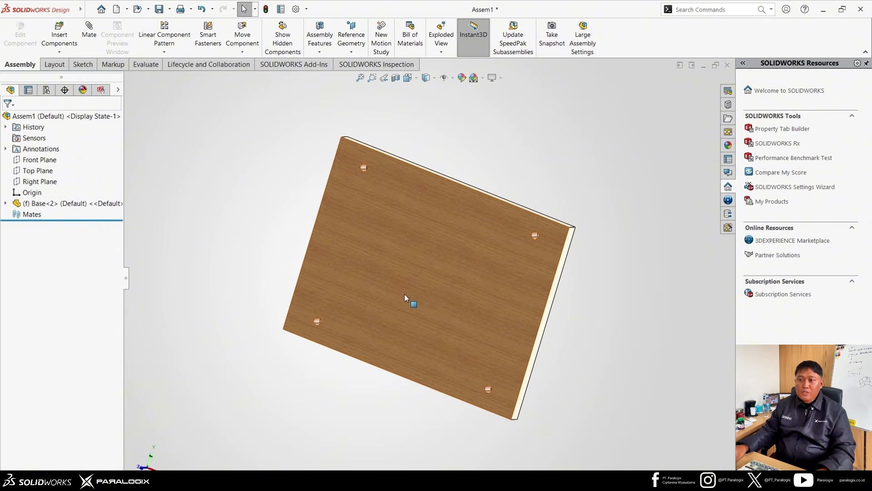
middle_click_drag(448, 304, 482, 244)
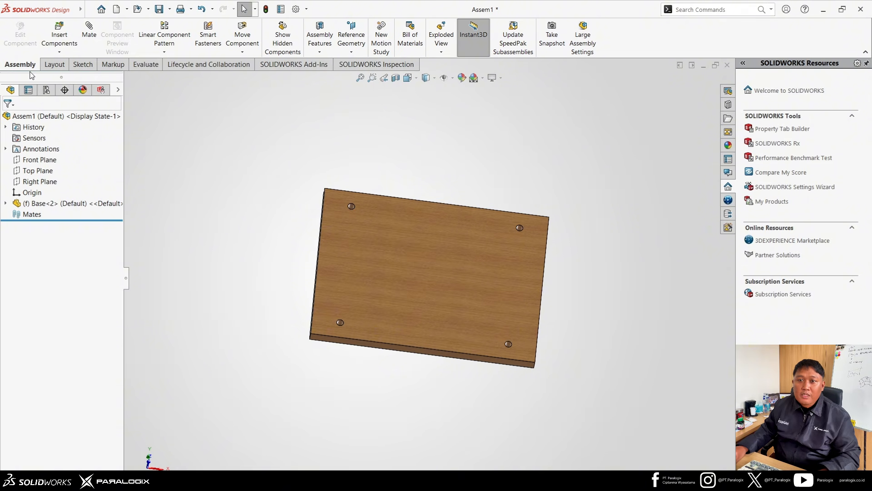
Insert the Link part in free space beyond the Base's upper edge
left_click(59, 44)
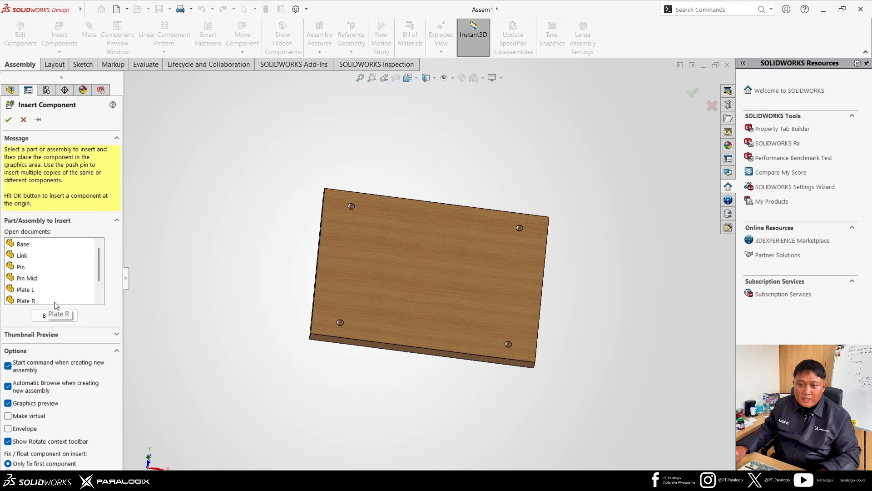
left_click(34, 262)
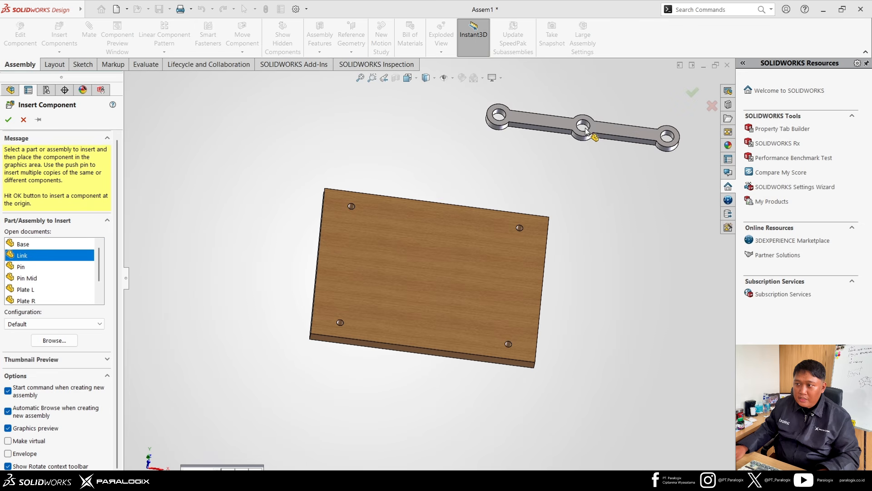
left_click(584, 153)
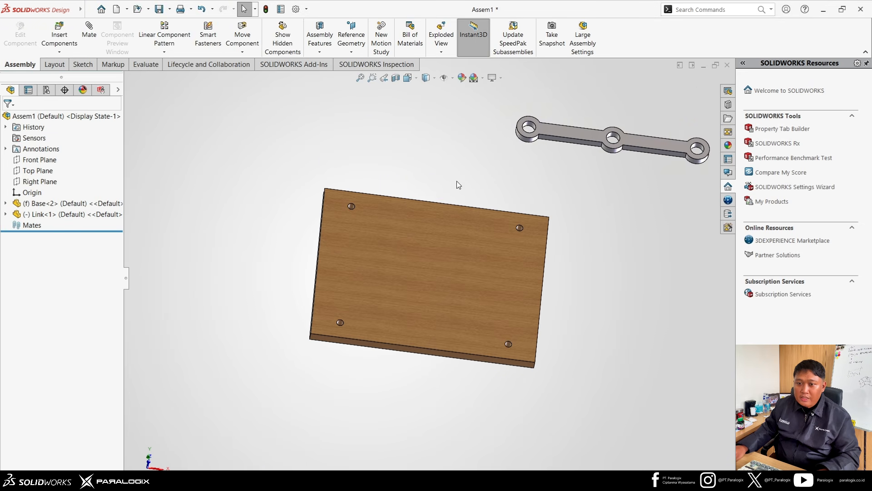
Insert the Pin, Pin Mid, Plate L, Plate R and Shaft Penghubung parts in free space around the Base
left_click(53, 36)
left_click(22, 267)
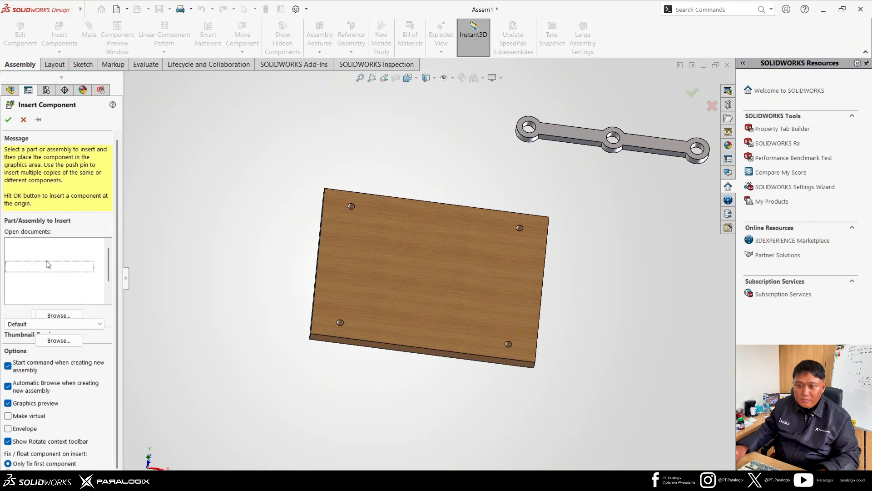
left_click(628, 215)
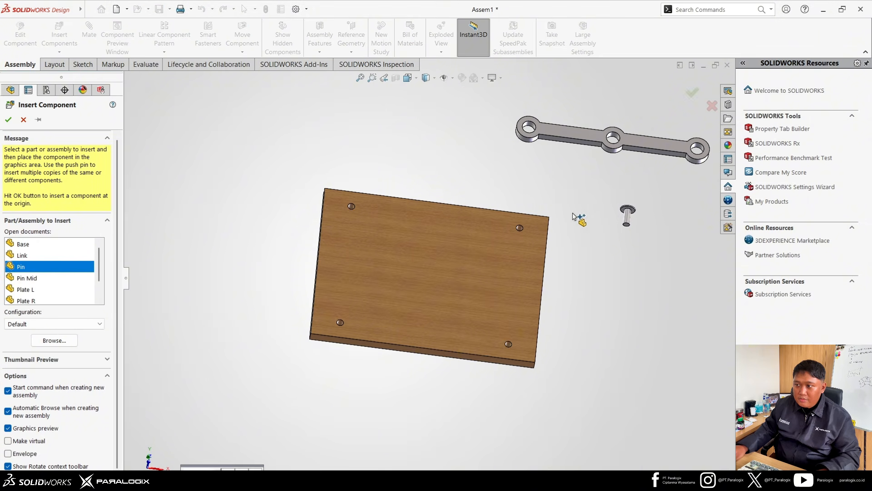
left_click(59, 42)
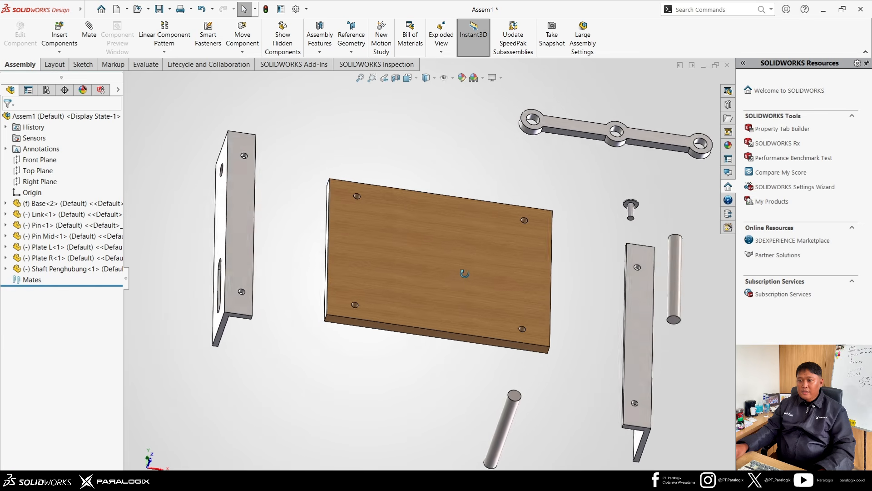
Test component freedom by trying to move the Base, and move Plate R, Shaft Penghubung and Plate L freely
middle_click_drag(465, 275, 453, 218)
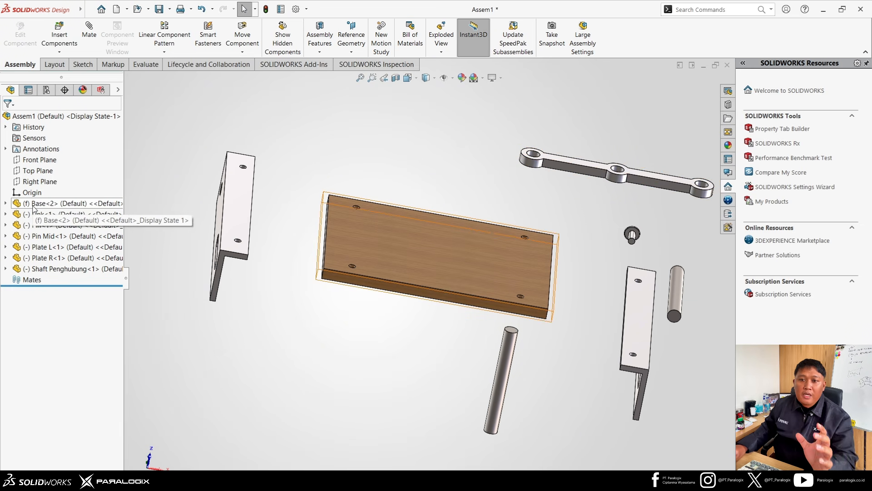
mouse_move(399, 251)
left_mouse_down()
mouse_move(377, 267)
mouse_move(393, 256)
left_mouse_up()
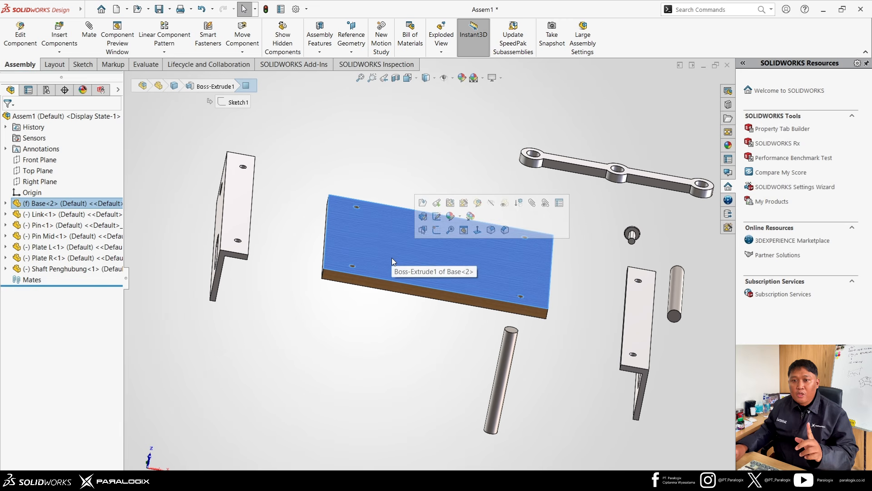
left_click_drag(239, 221, 234, 238)
key("Escape")
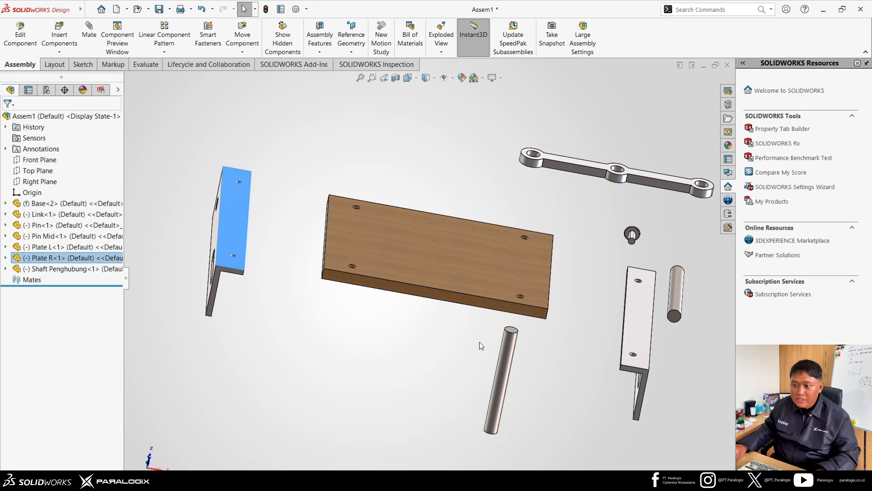
left_click_drag(503, 368, 375, 359)
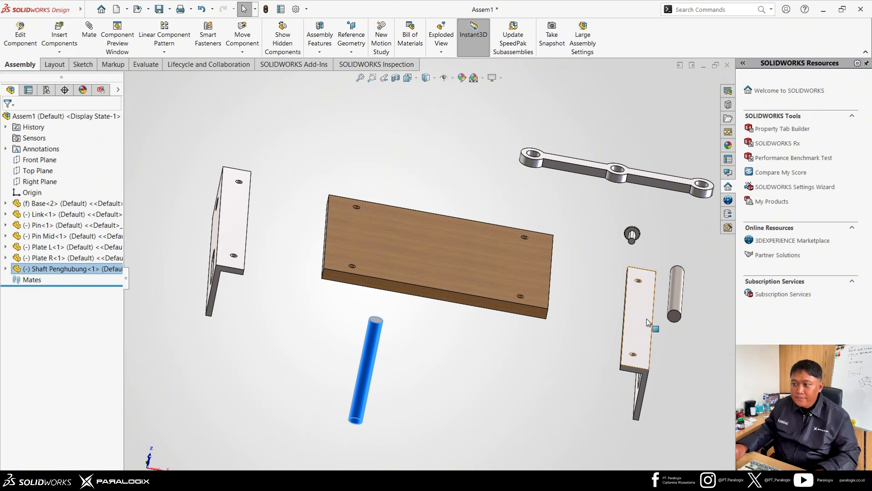
mouse_move(645, 318)
left_mouse_down()
mouse_move(632, 279)
mouse_move(634, 329)
left_mouse_up()
key("Escape")
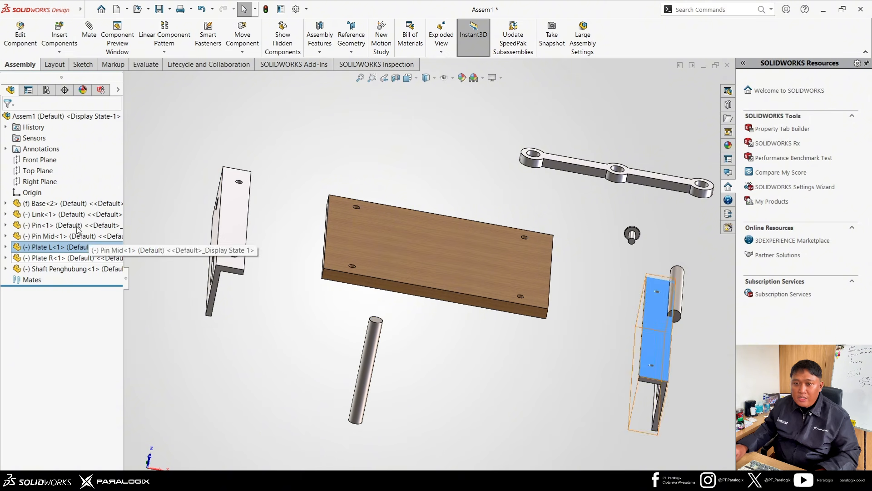
Set the fixed Base component to Float and rotate it in its own plane
left_click(64, 206)
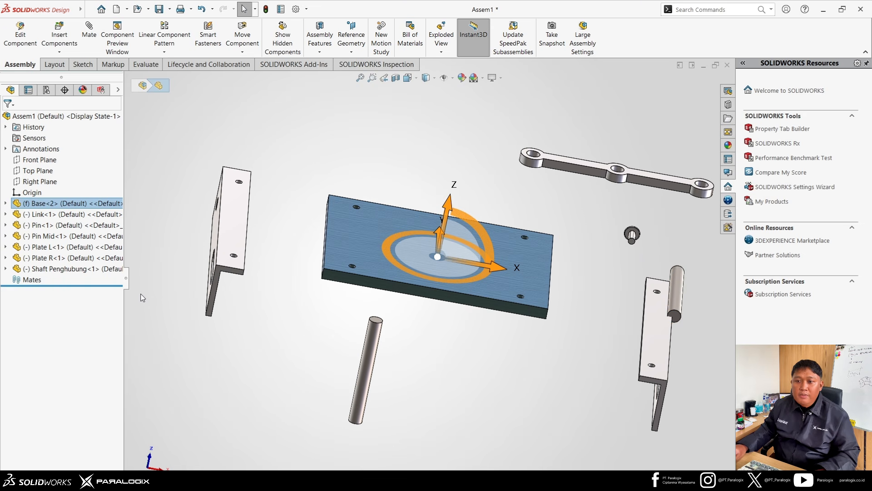
left_click(154, 289)
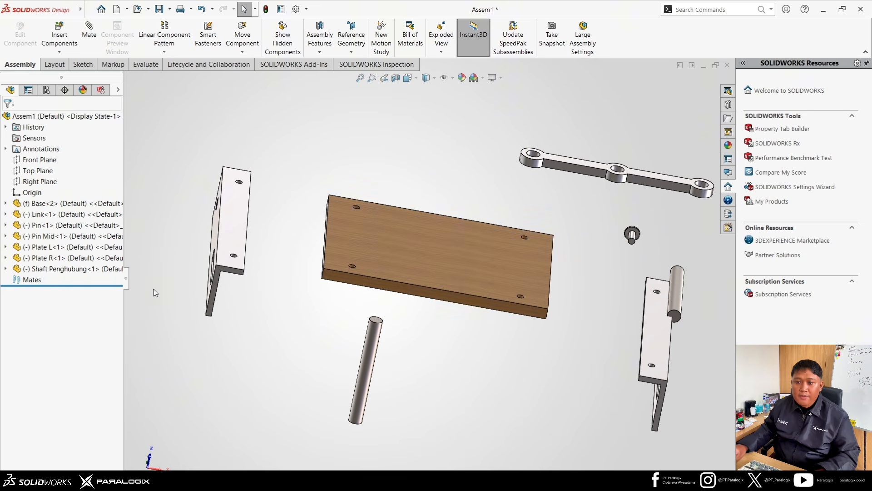
left_click(72, 204)
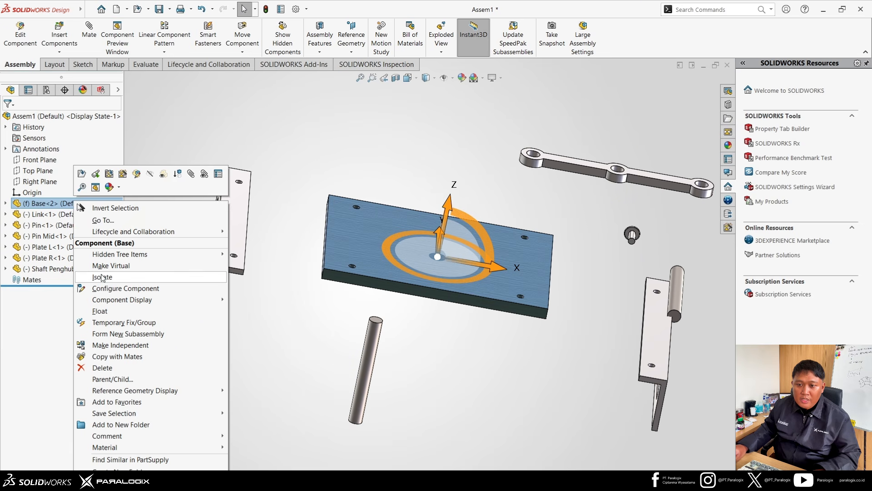
left_click(100, 311)
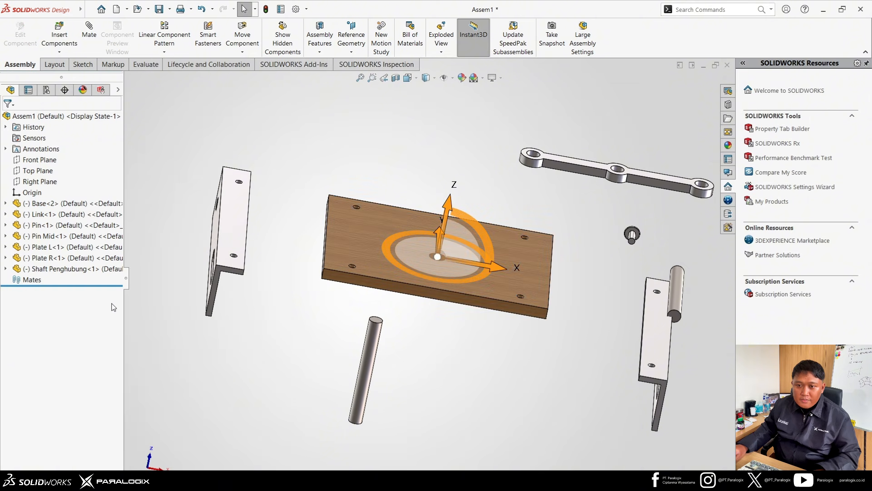
left_click(27, 208)
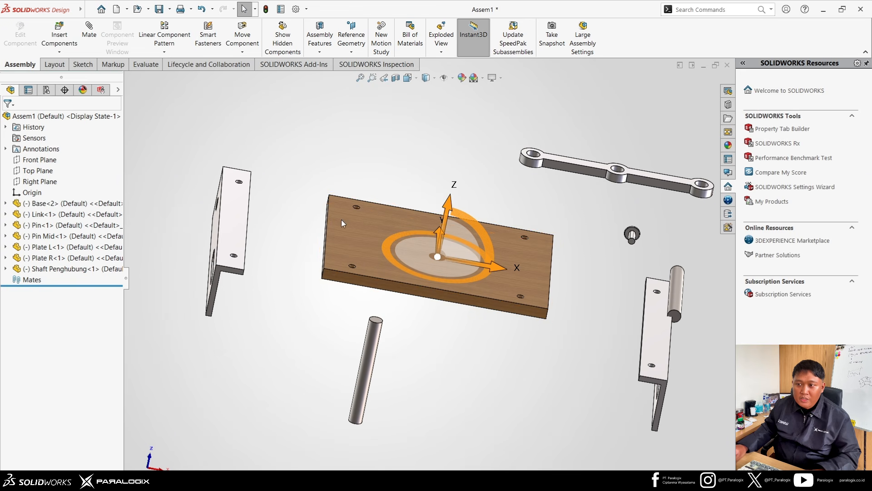
left_click_drag(382, 248, 357, 265)
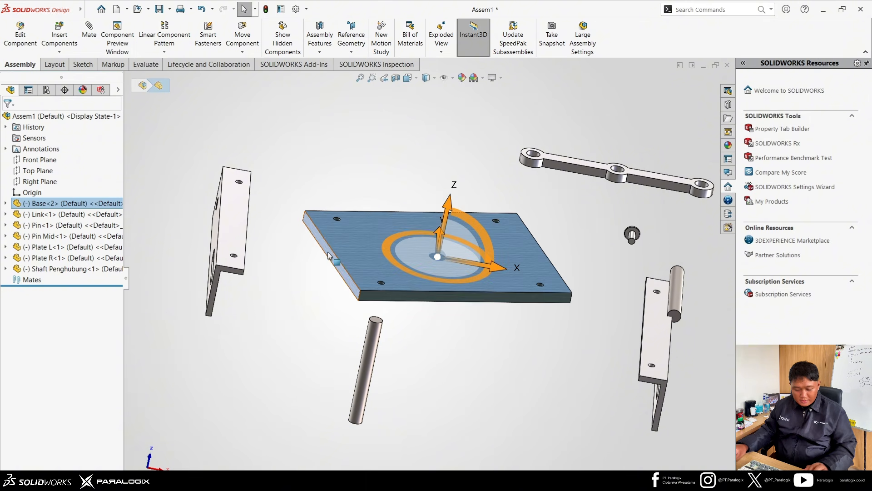
Undo the Base rotation and the moves of Plate L, Shaft Penghubung and Plate R
key("ctrl+z")
key("ctrl+z")
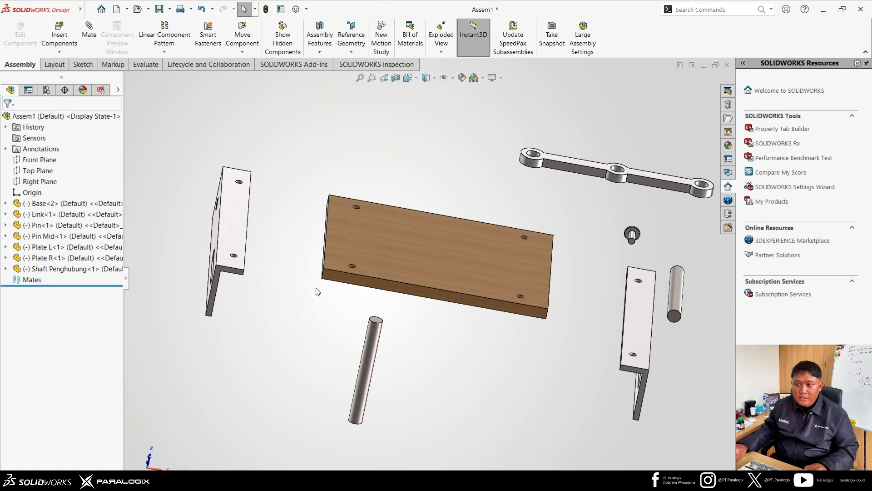
key("ctrl+z")
key("ctrl+z")
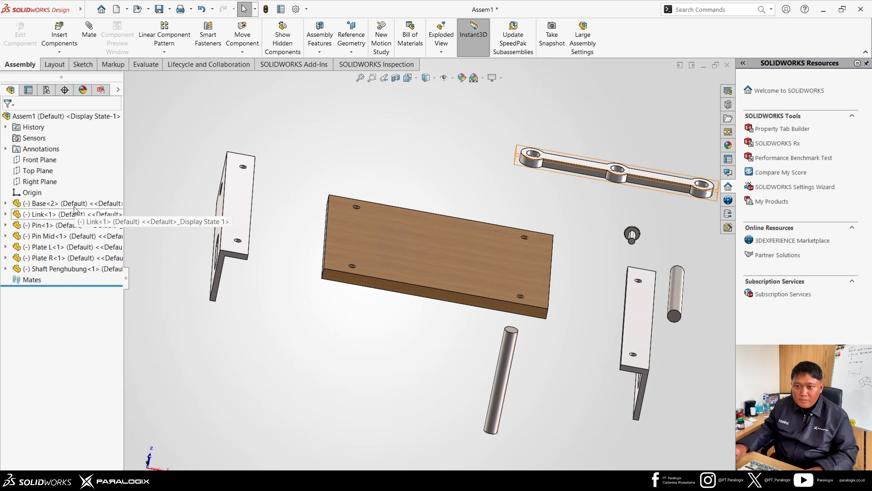
Fix the floating Base component in place as the assembly's reference part
left_click(73, 203)
right_click(75, 203)
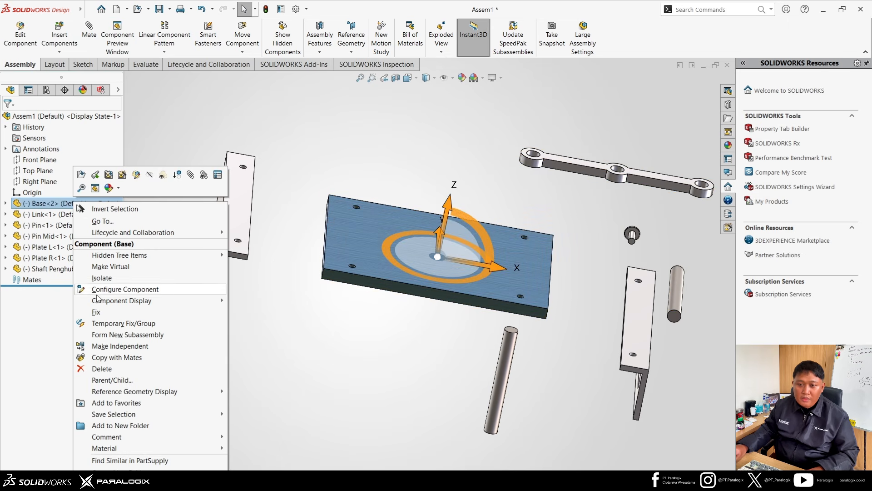
left_click(97, 312)
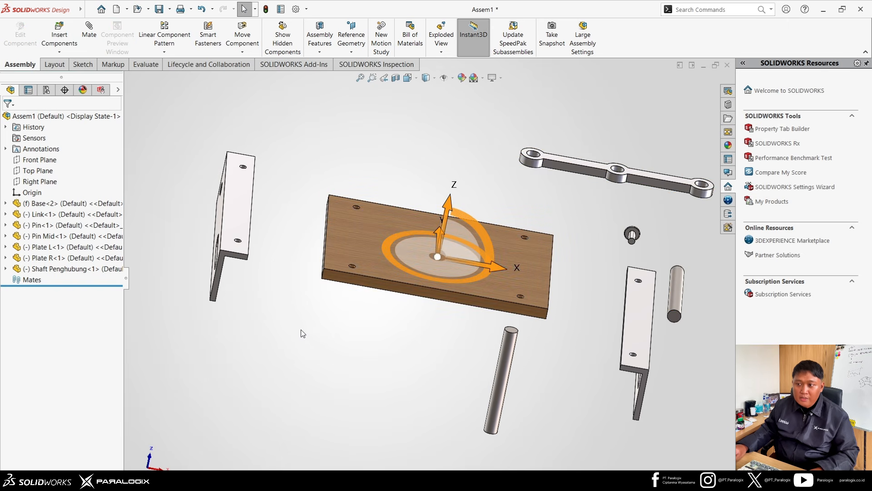
middle_click_drag(351, 336, 417, 326)
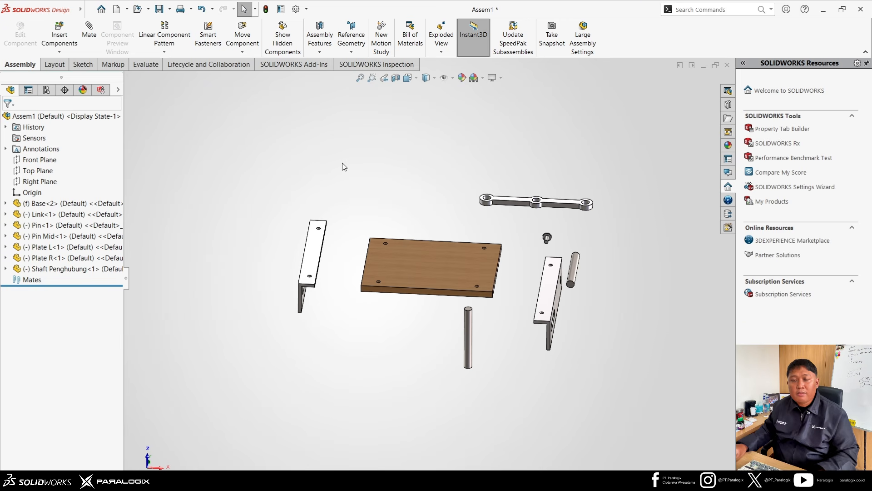
Add a concentric mate between a mounting hole in Plate R's flange and the matching corner hole in the Base
left_click(87, 31)
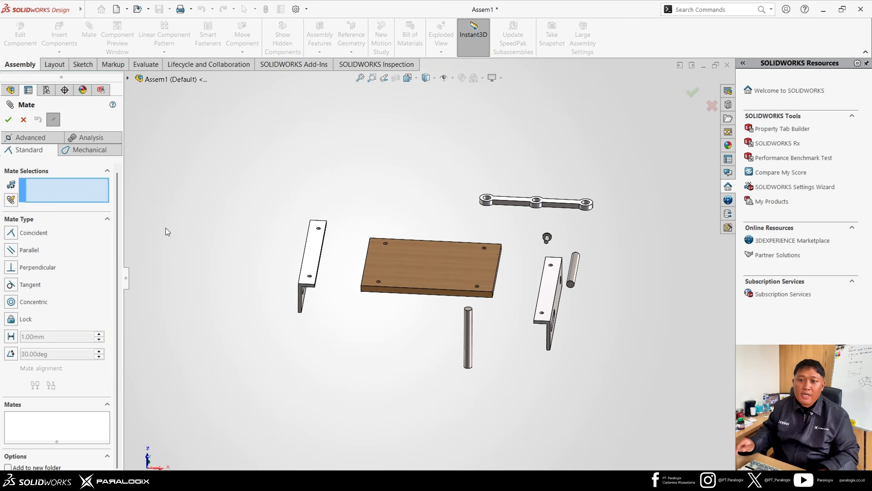
scroll(335, 278, "down", 5)
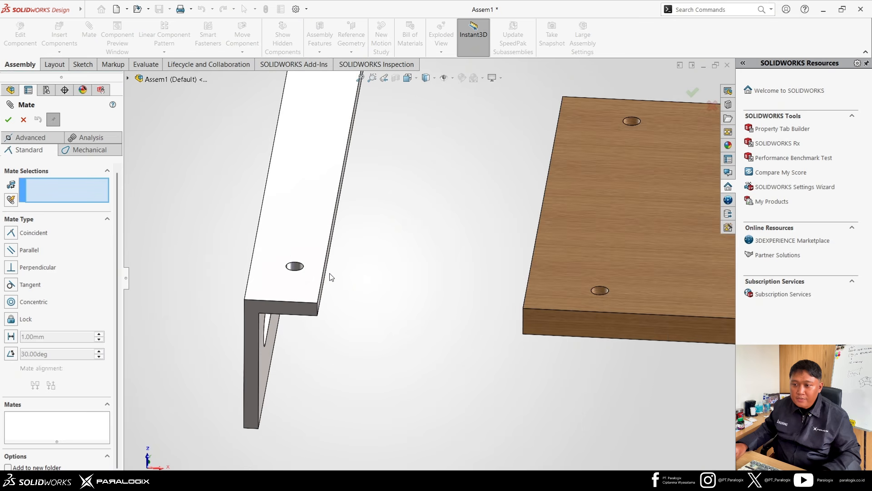
scroll(458, 248, "up", 3)
scroll(458, 246, "down", 3)
scroll(461, 256, "up", 5)
scroll(411, 267, "down", 4)
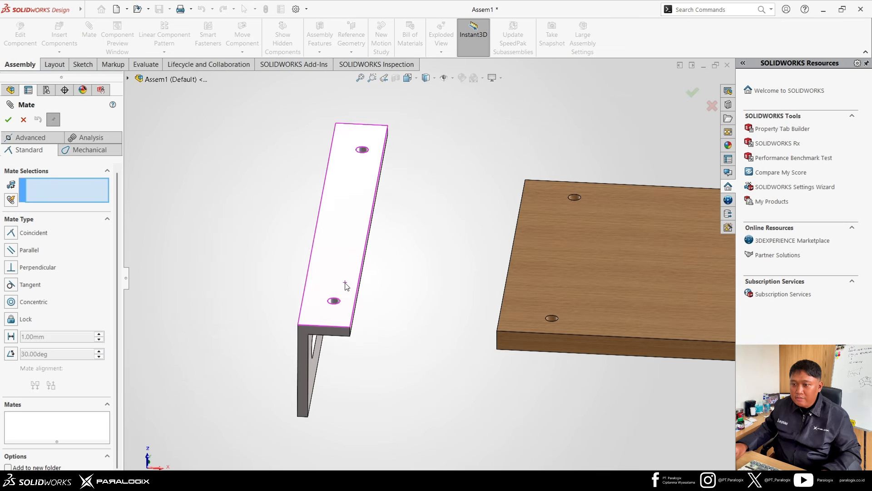
middle_click_drag(345, 282, 331, 301)
scroll(352, 293, "down", 5)
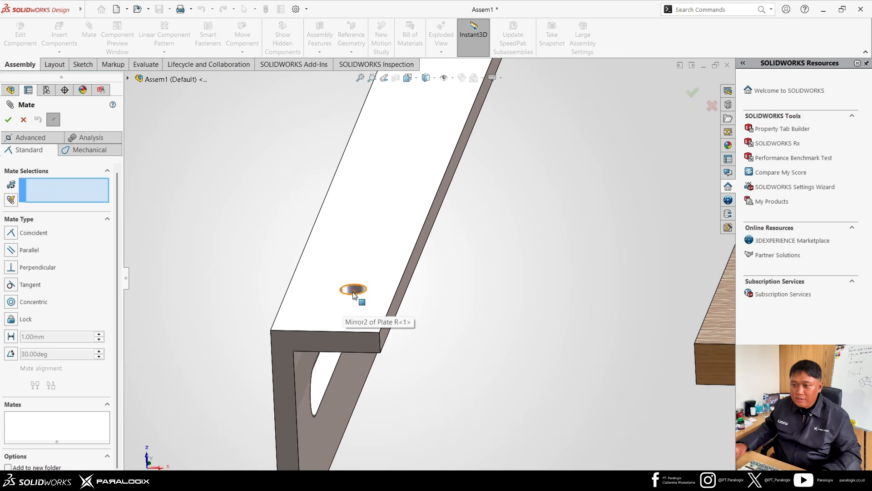
left_click(353, 292)
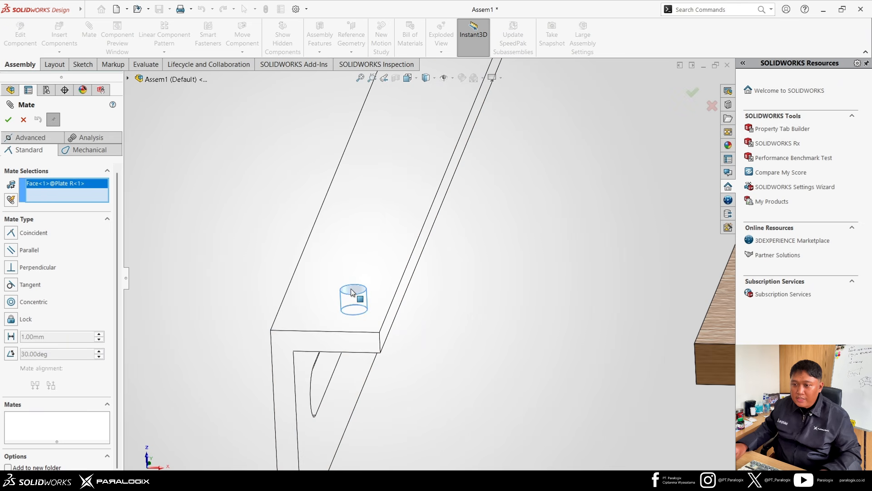
scroll(431, 279, "up", 5)
scroll(531, 283, "down", 8)
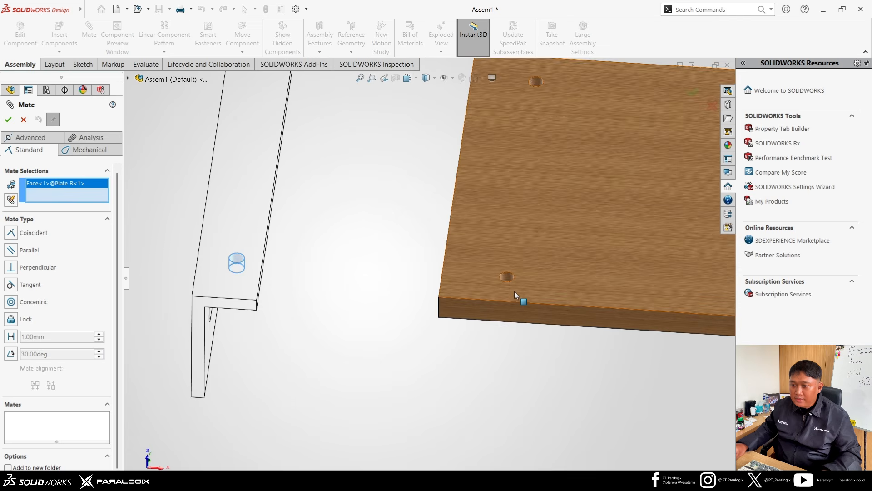
left_click(482, 267)
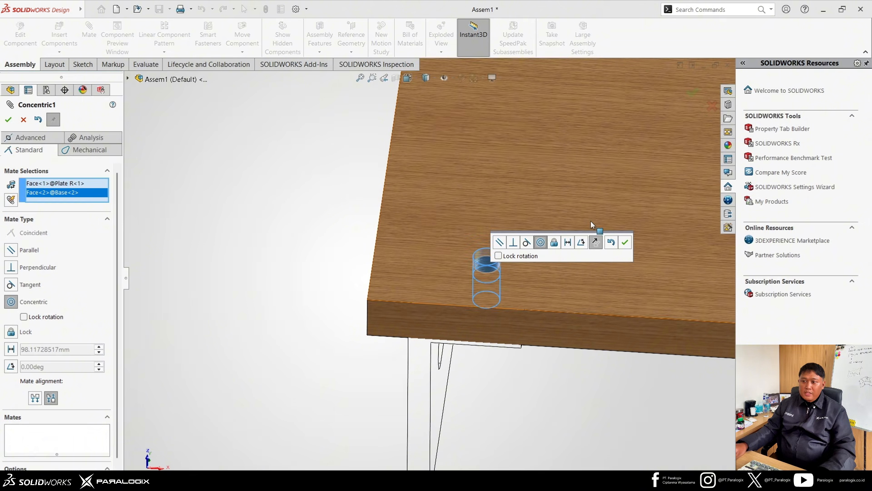
left_click(625, 246)
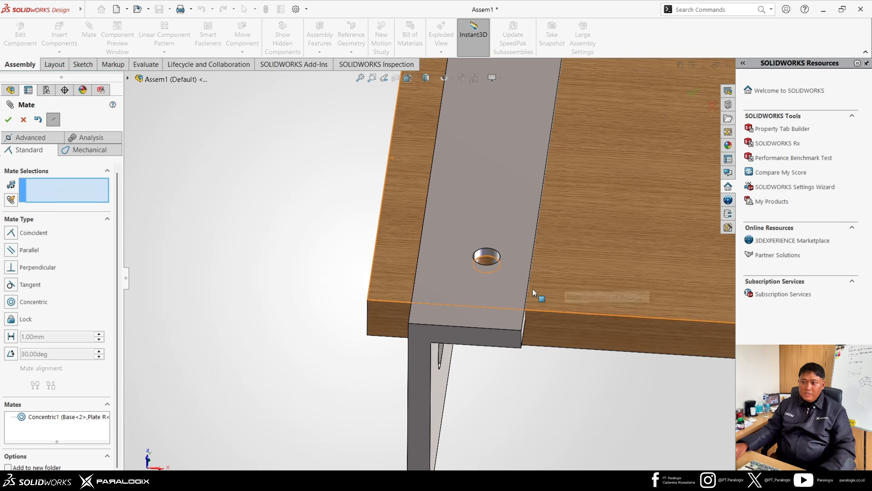
scroll(530, 296, "up", 4)
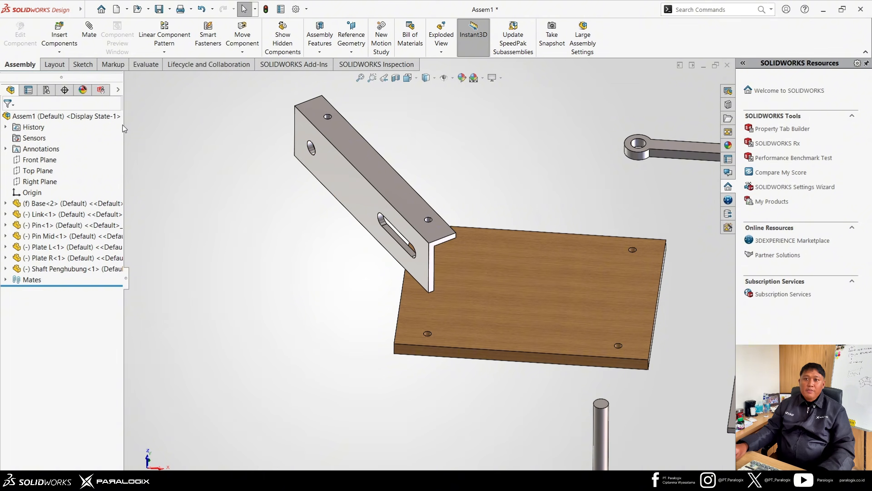
Try a coincident mate between Plate R's outer flange face and the Base's top face, then undo it
left_click(90, 34)
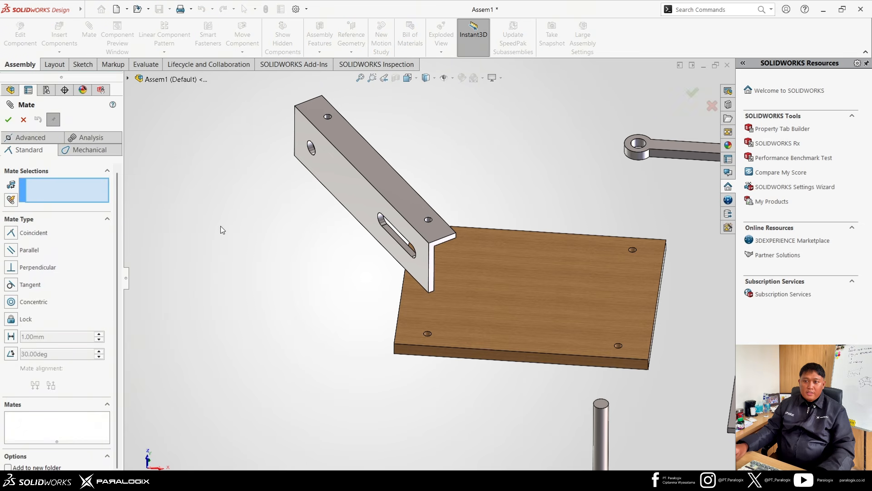
key("Escape")
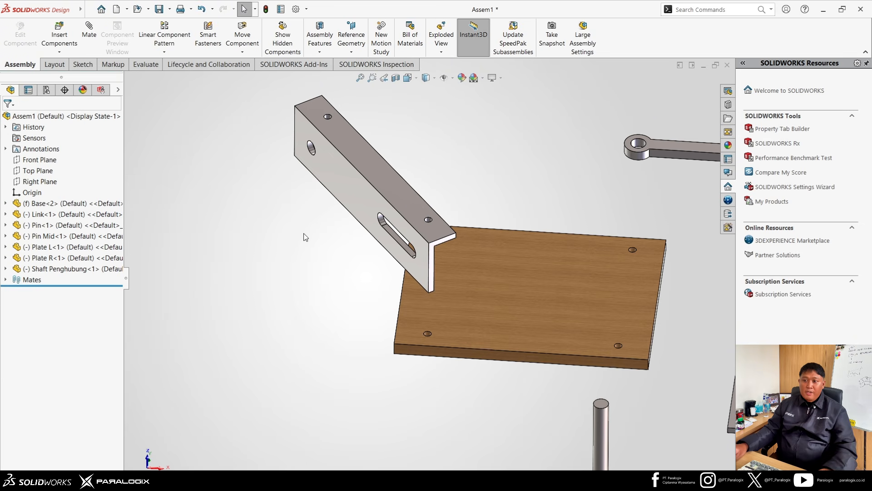
left_click(391, 184)
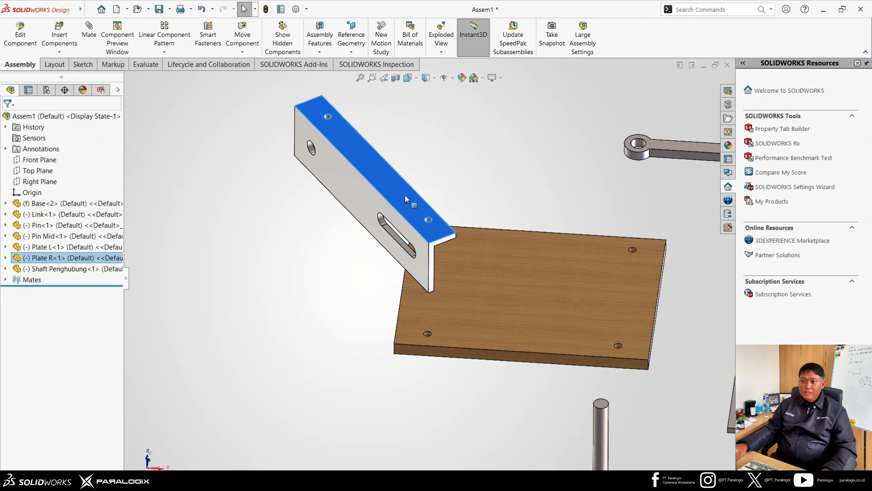
left_click(480, 317, "ctrl")
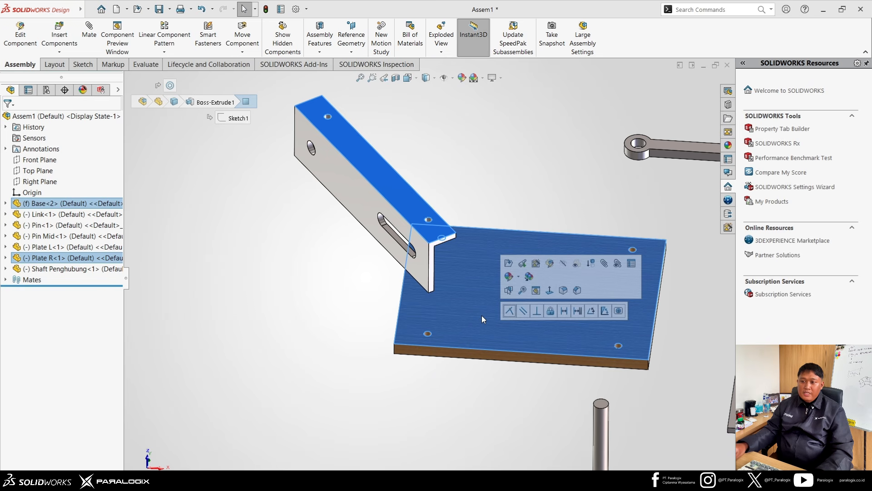
left_click(509, 312)
scroll(445, 338, "down", 4)
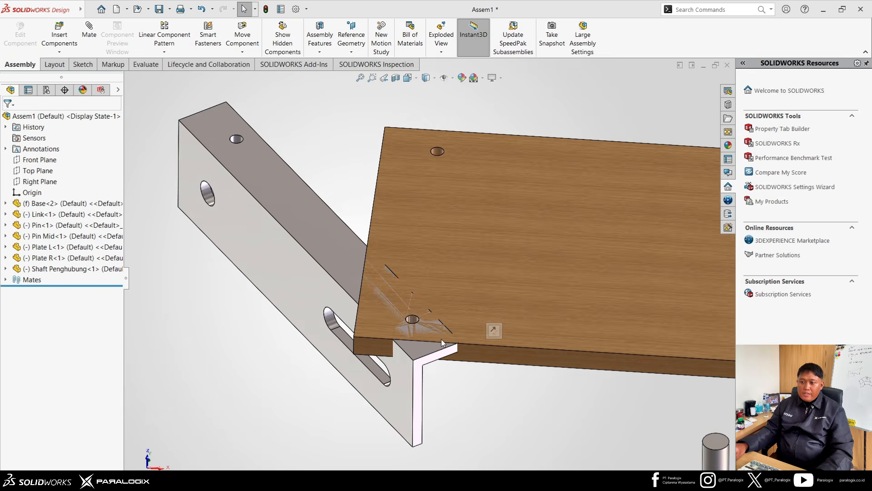
scroll(441, 339, "down", 2)
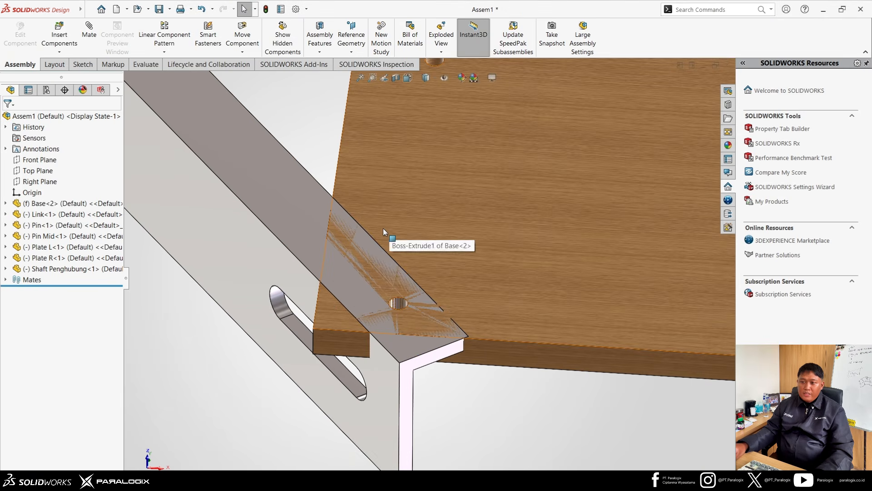
scroll(496, 296, "up", 5)
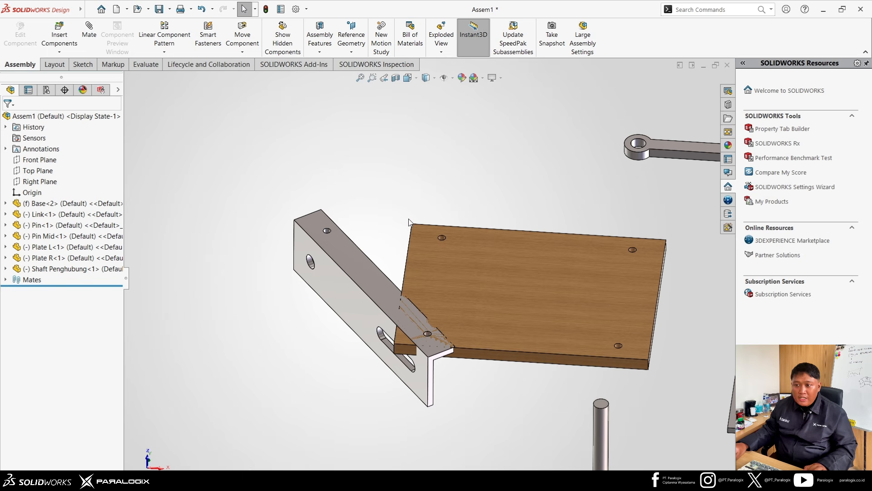
key("ctrl+z")
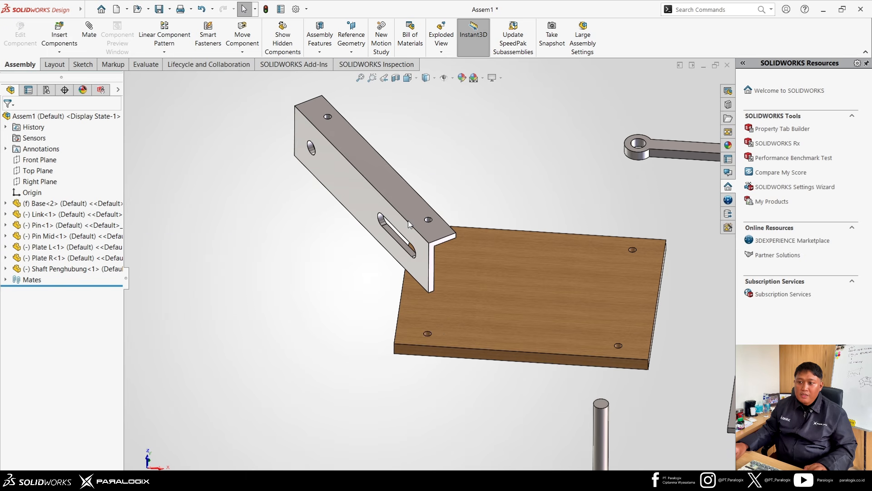
Mate Plate R's outer flange face coincident with the Base's top face, flip the mate alignment and agree to view the affected mates
left_click(398, 190)
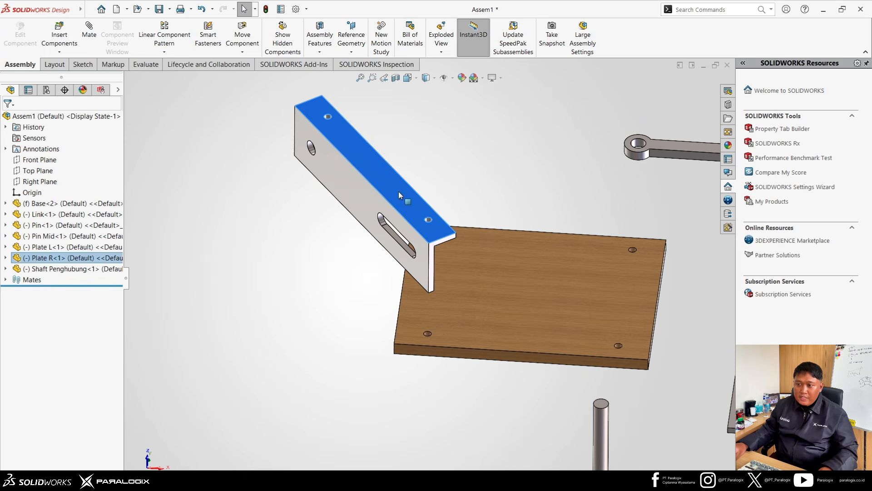
left_click(478, 314, "ctrl")
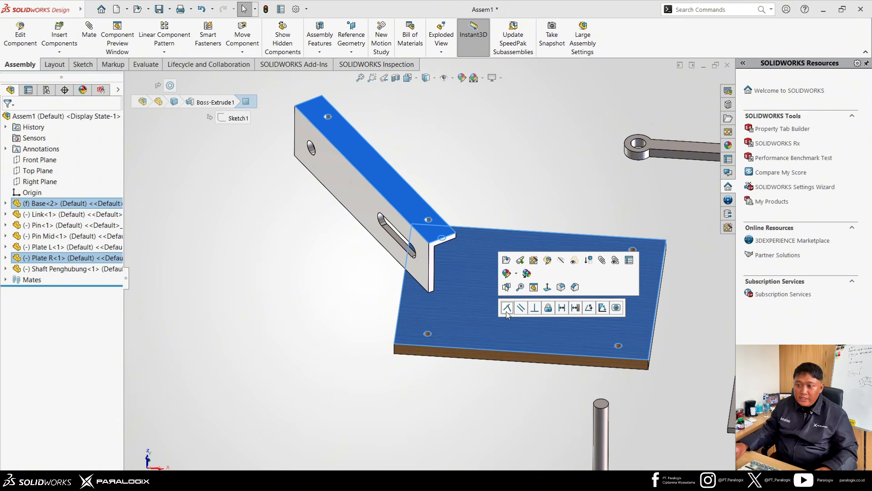
left_click(507, 309)
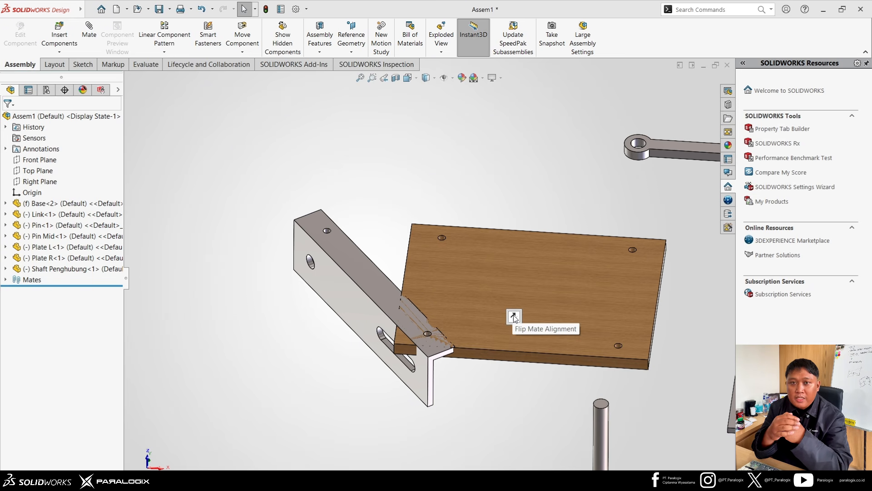
left_click(514, 316)
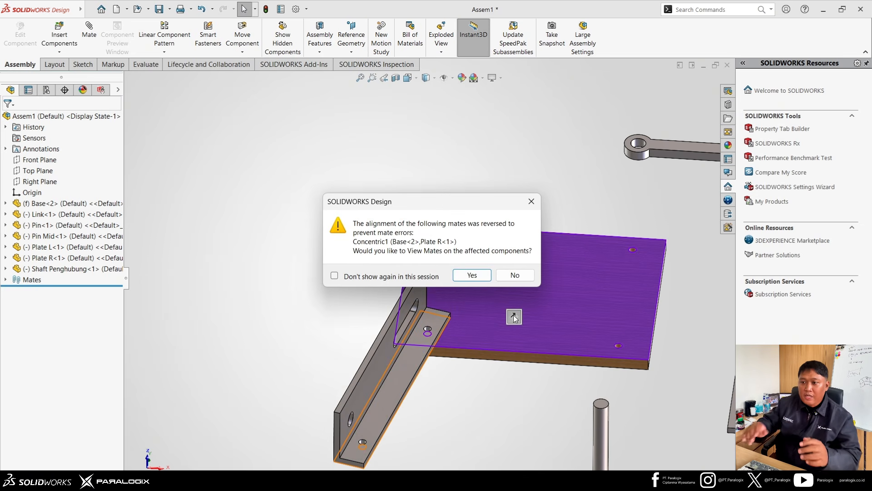
left_click(472, 275)
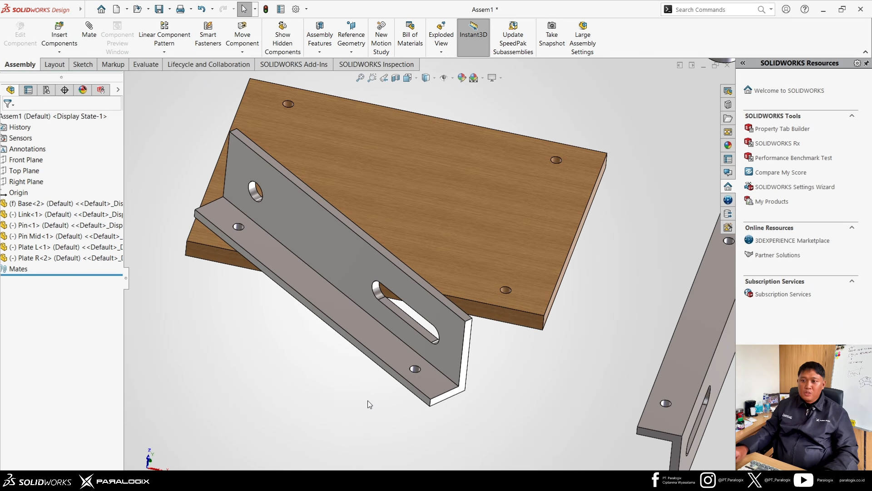
Add a concentric mate between Plate R's flange hole near the slot and the Base corner hole on the same side
scroll(426, 353, "down", 5)
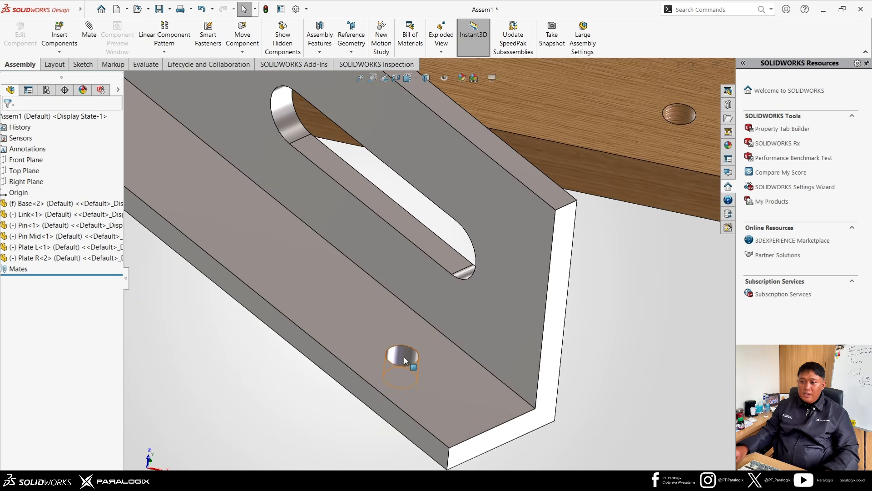
left_click(404, 356)
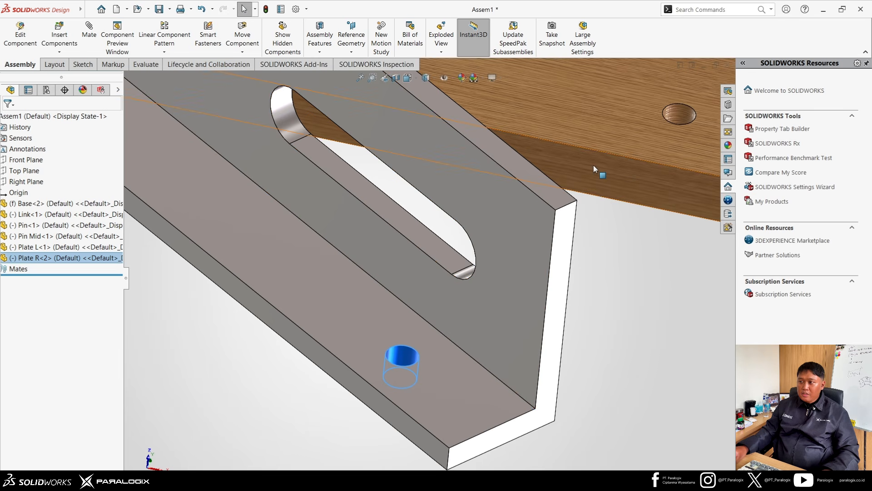
scroll(604, 169, "up", 3)
scroll(481, 225, "down", 5)
left_click(479, 231, "ctrl")
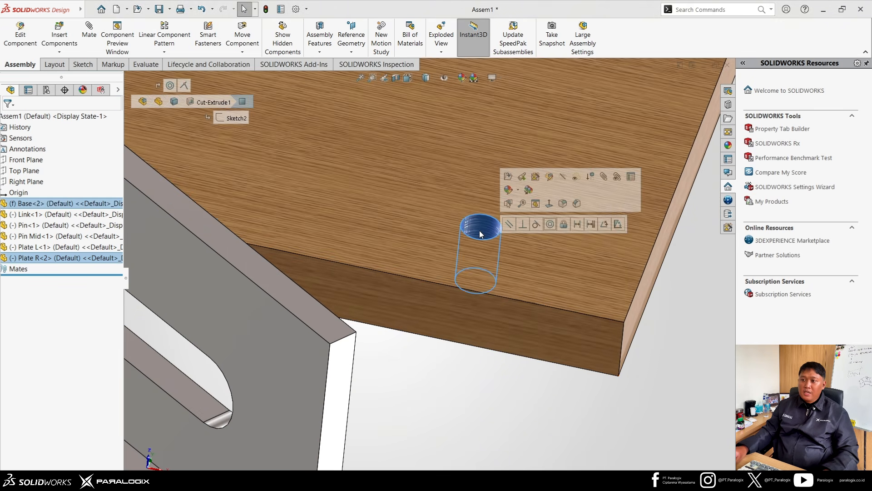
left_click(550, 224)
scroll(468, 323, "up", 8)
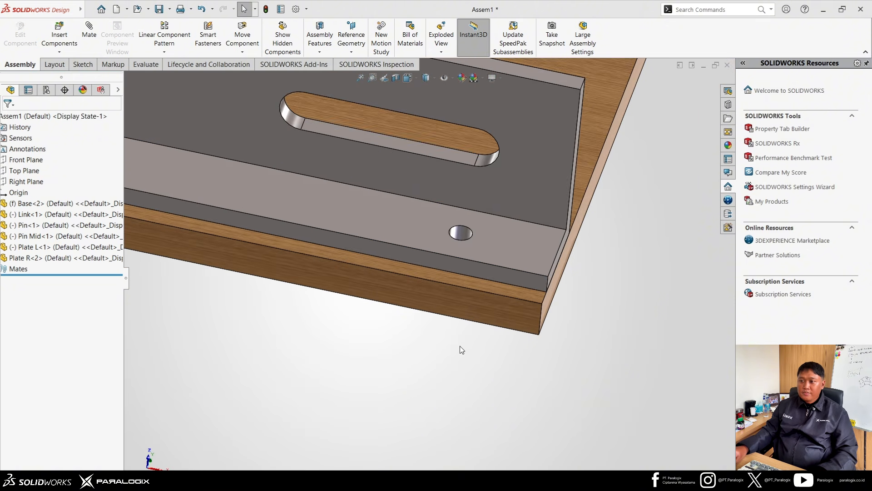
Add a concentric mate between a flange hole of Plate L and the free far corner hole of the Base, with flipped alignment
scroll(471, 251, "down", 6)
scroll(476, 228, "down", 2)
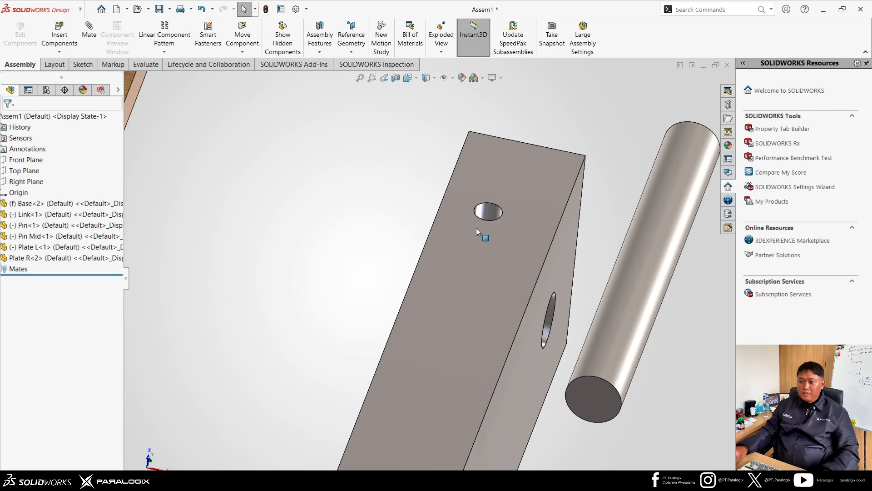
scroll(475, 239, "up", 4)
scroll(427, 268, "down", 5)
left_click(416, 275)
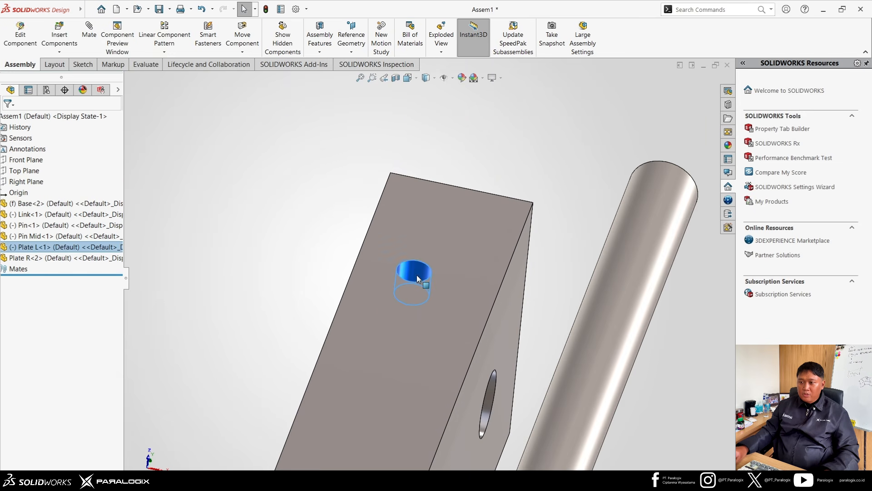
scroll(416, 274, "up", 6)
scroll(271, 272, "down", 6)
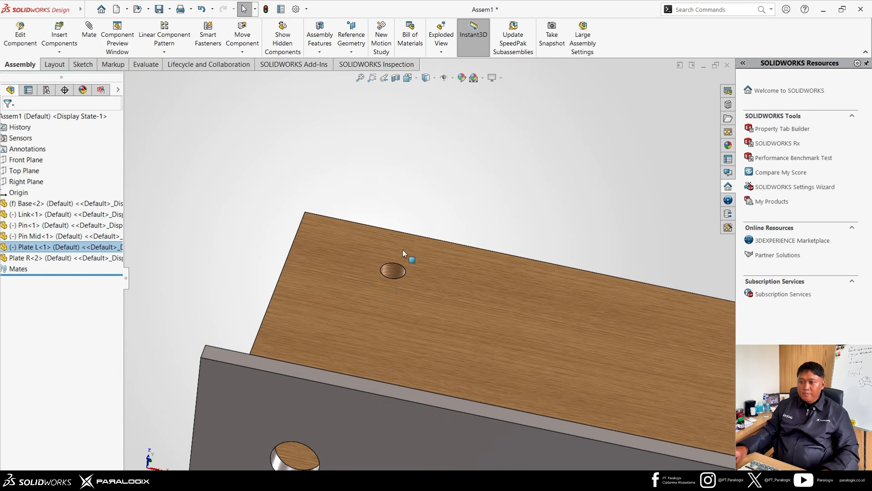
left_click(391, 271, "ctrl")
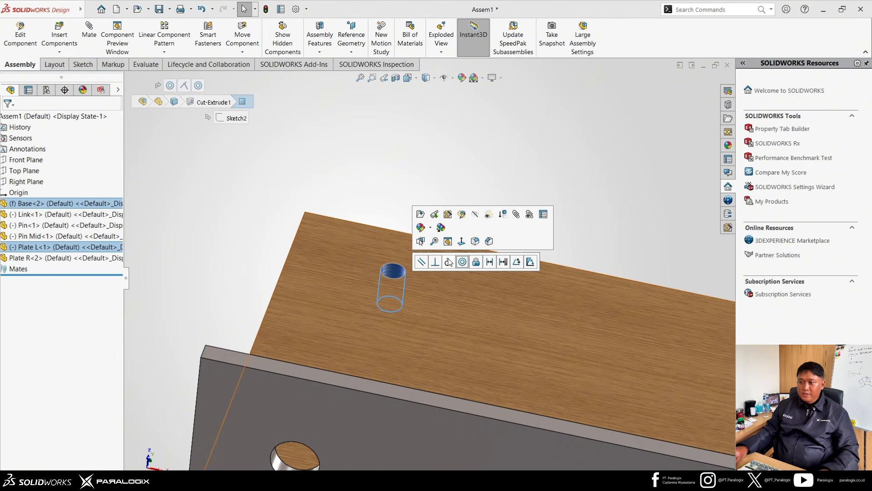
left_click(462, 261)
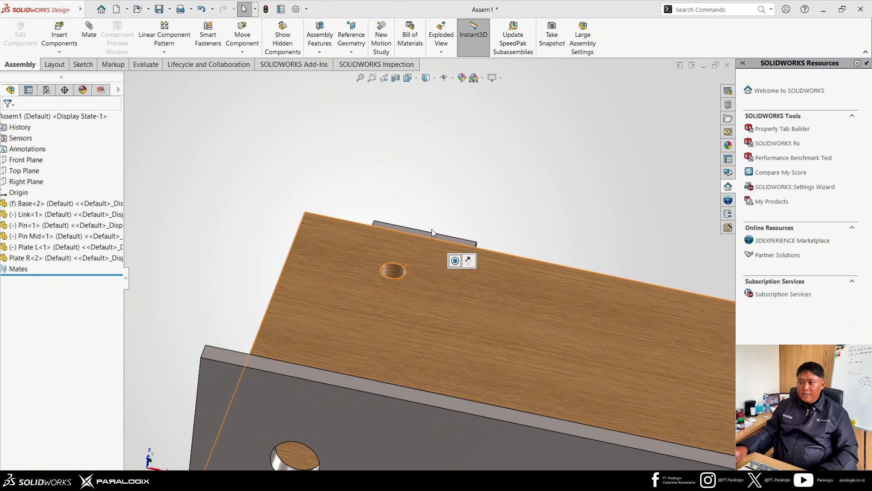
left_click(468, 261)
Add a concentric mate between Plate L's flange hole near the slot and the remaining Base corner hole on that side
middle_click_drag(457, 202, 440, 94)
scroll(434, 175, "down", 6)
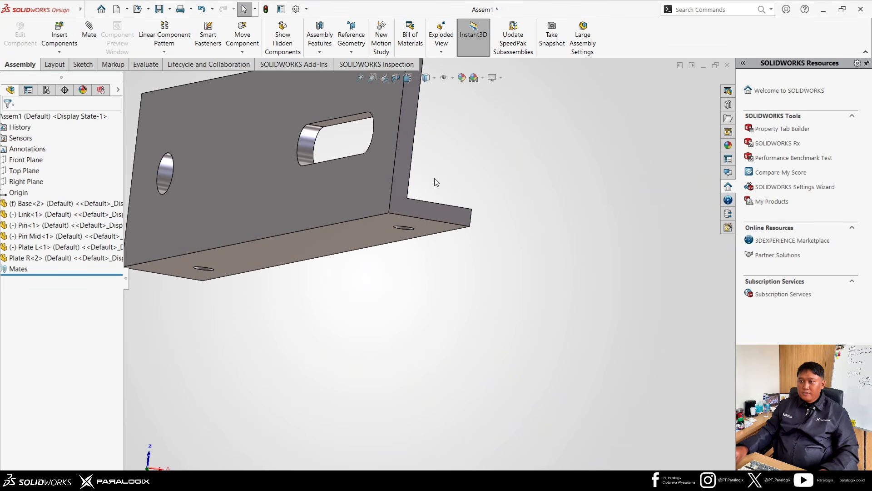
scroll(396, 268, "down", 4)
left_click(396, 275)
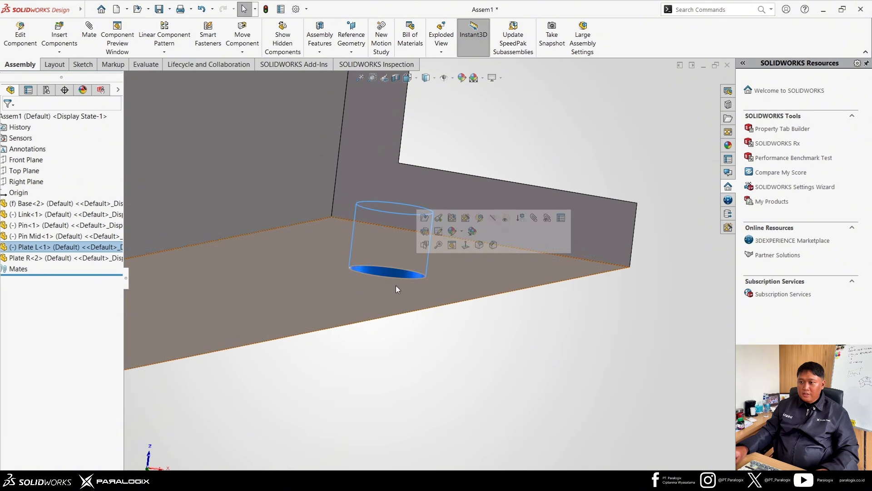
scroll(422, 322, "up", 8)
middle_click_drag(443, 356, 425, 397)
scroll(424, 360, "down", 5)
scroll(466, 257, "down", 9)
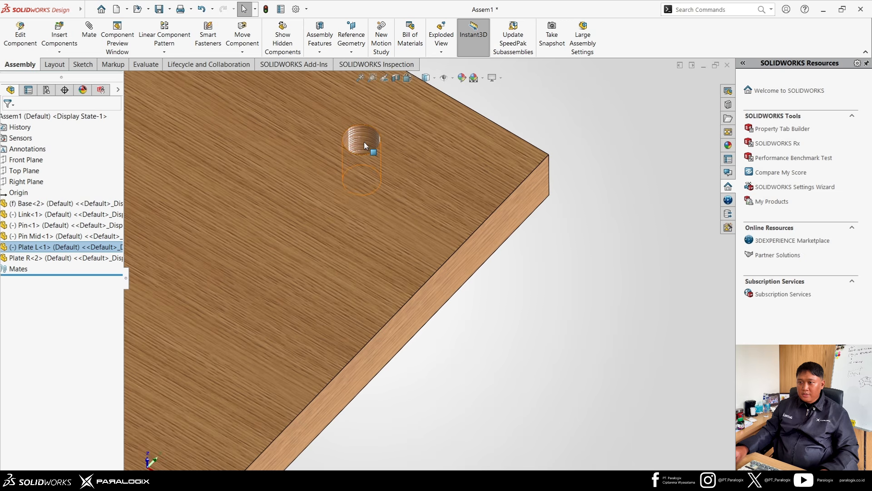
left_click(363, 141)
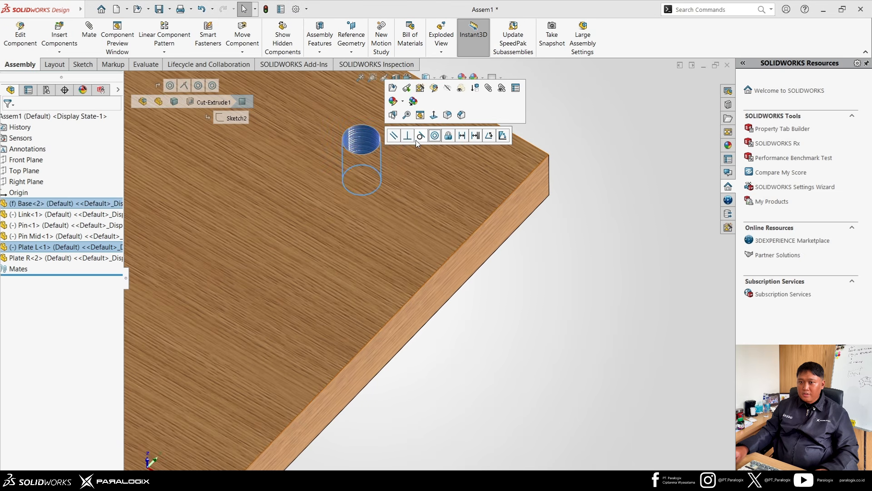
left_click(435, 136)
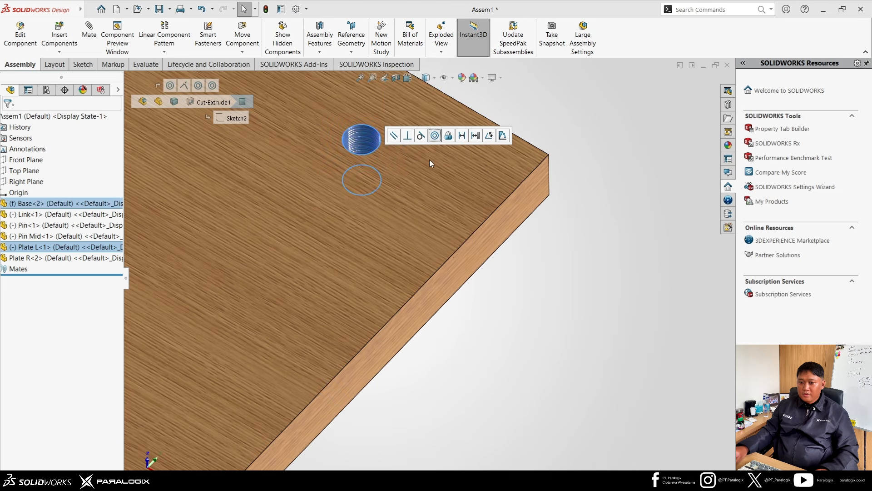
scroll(318, 236, "up", 8)
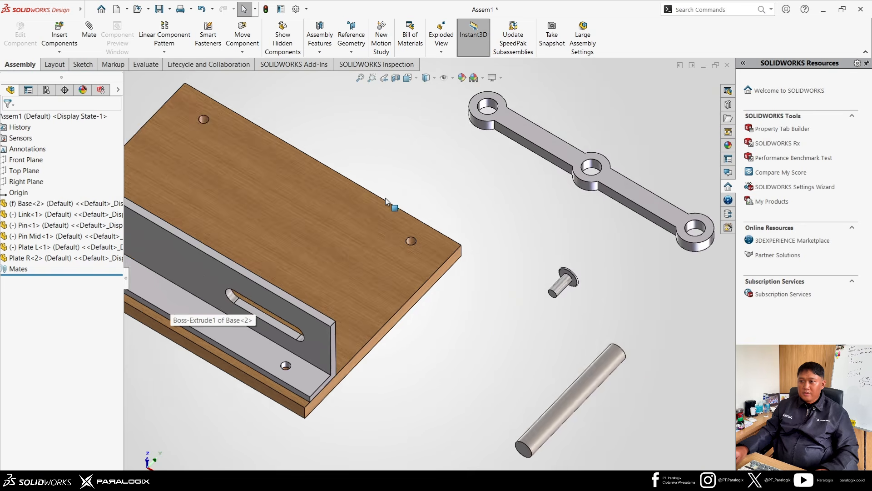
Mate the underside of Plate L's flange coincident with the Base's top face
middle_click_drag(392, 176, 416, 153)
scroll(421, 140, "up", 5)
scroll(416, 220, "down", 7)
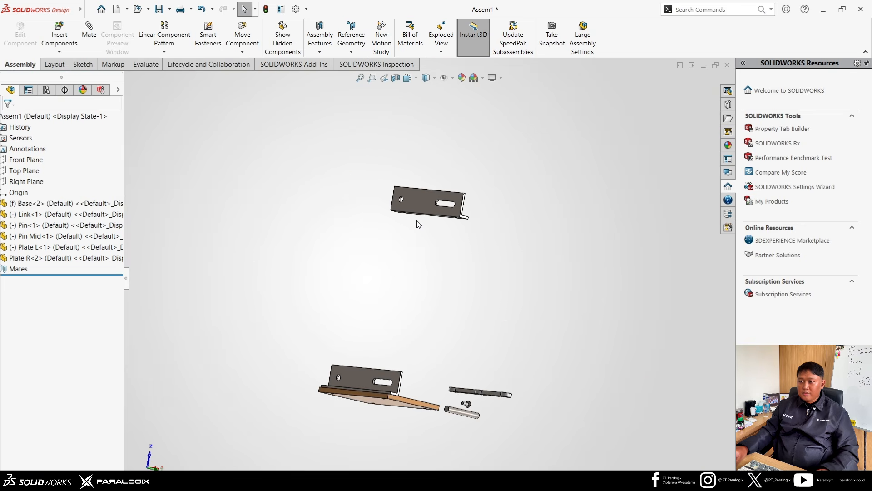
middle_click_drag(431, 237, 422, 198)
left_click(423, 203)
scroll(424, 203, "up", 5)
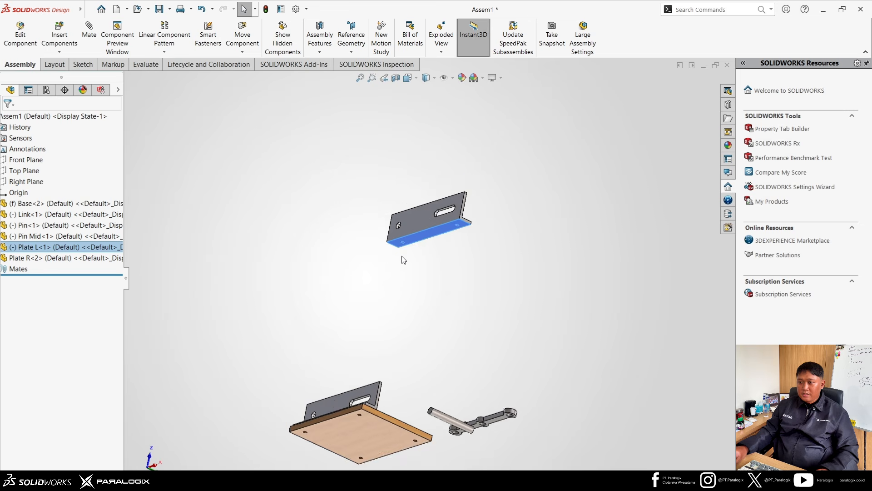
middle_click_drag(401, 256, 391, 392)
left_click(394, 390, "ctrl")
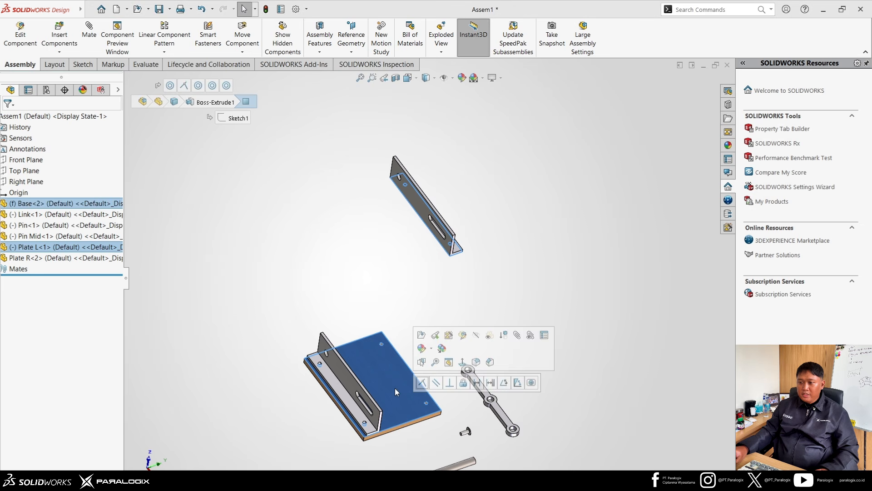
left_click(420, 386)
left_click(440, 318)
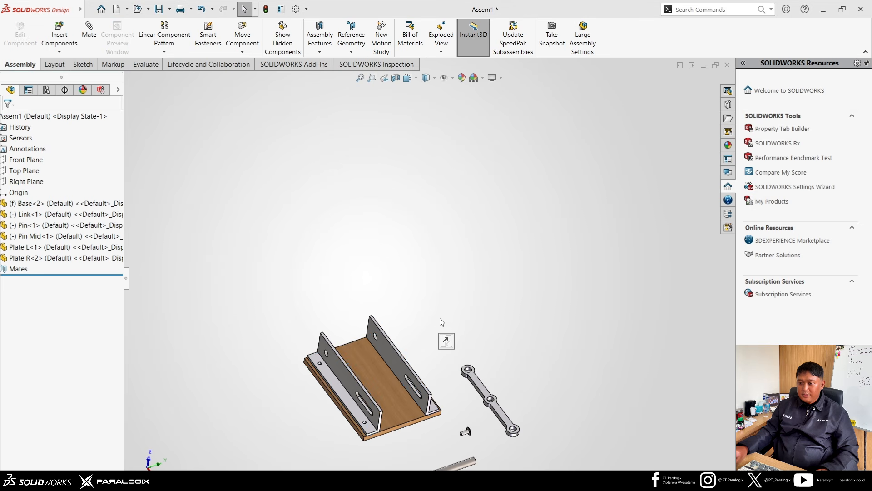
Examine how Plate R and Plate L sit on the Base, checking their upright faces, flanges, holes and slots from several sides
middle_click_drag(421, 361, 380, 363)
scroll(412, 274, "down", 8)
scroll(411, 268, "up", 6)
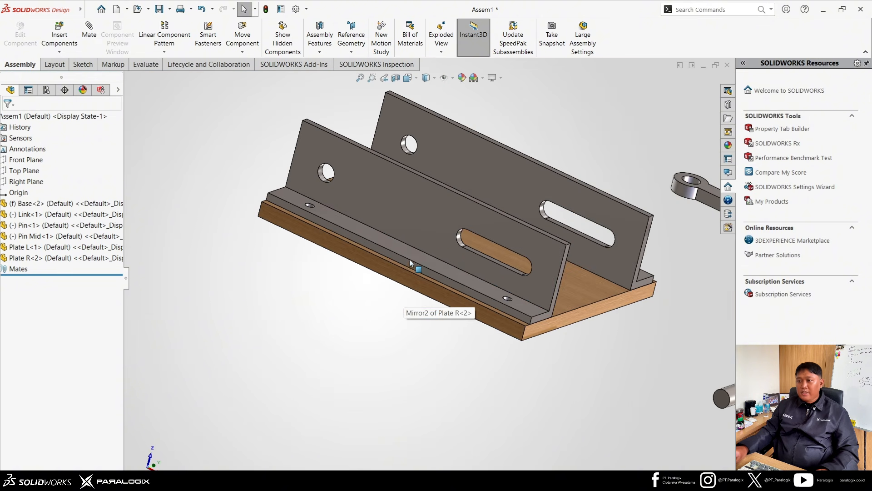
left_click(412, 222)
middle_click_drag(407, 228, 430, 246)
key("Escape")
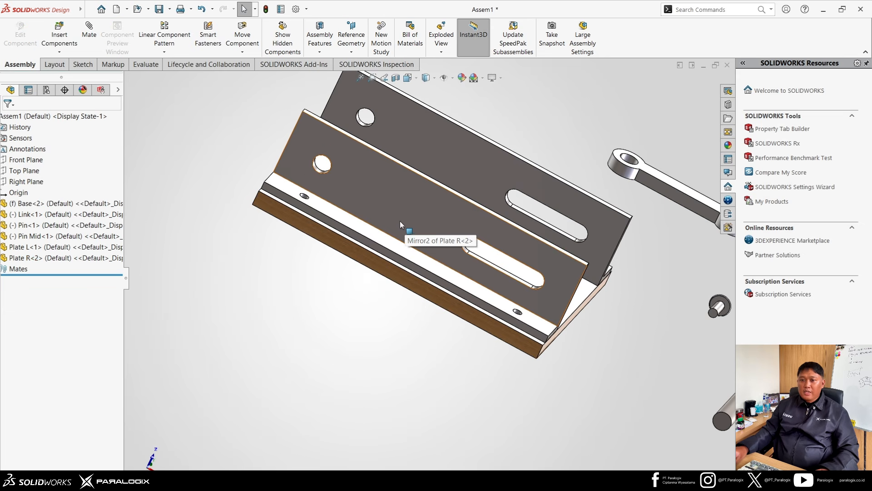
middle_click_drag(358, 248, 345, 247)
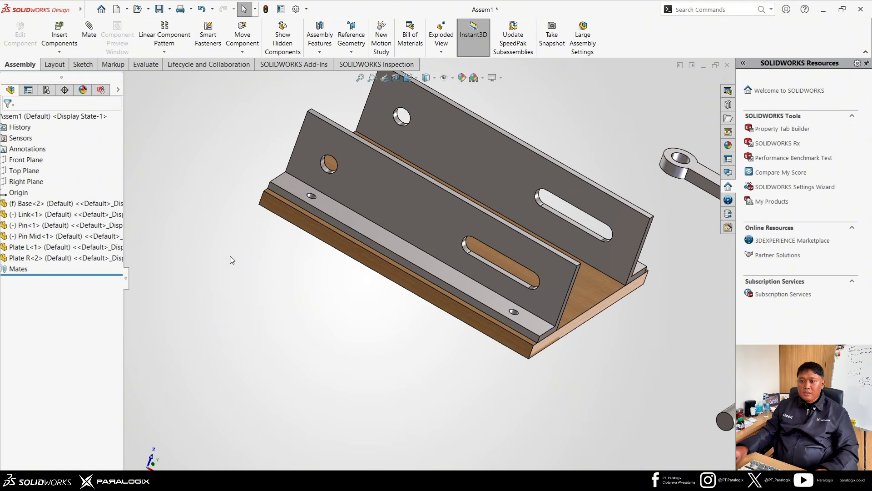
mouse_move(398, 231)
left_mouse_down()
mouse_move(416, 201)
mouse_move(393, 214)
left_mouse_up()
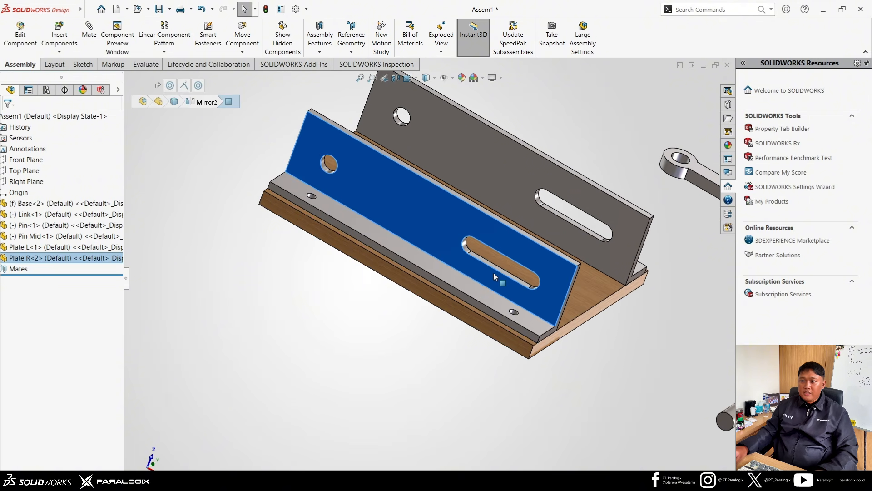
middle_click_drag(493, 273, 553, 226)
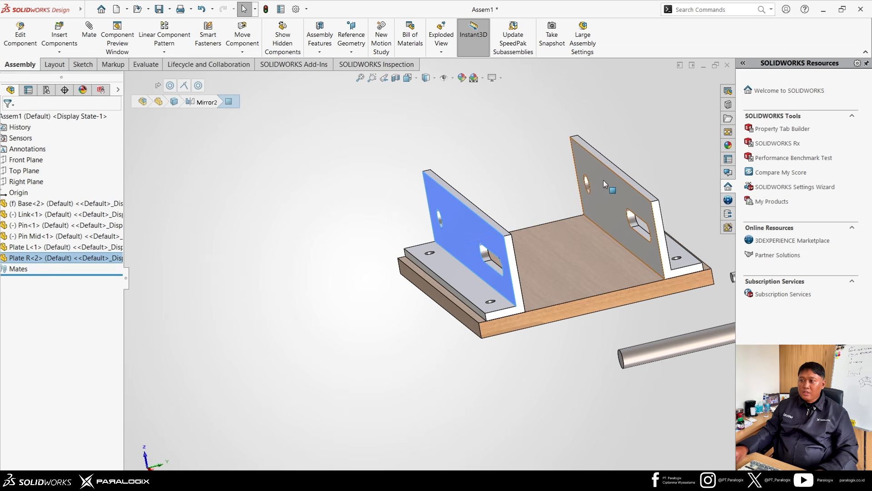
left_click_drag(603, 180, 577, 194)
scroll(444, 268, "down", 6)
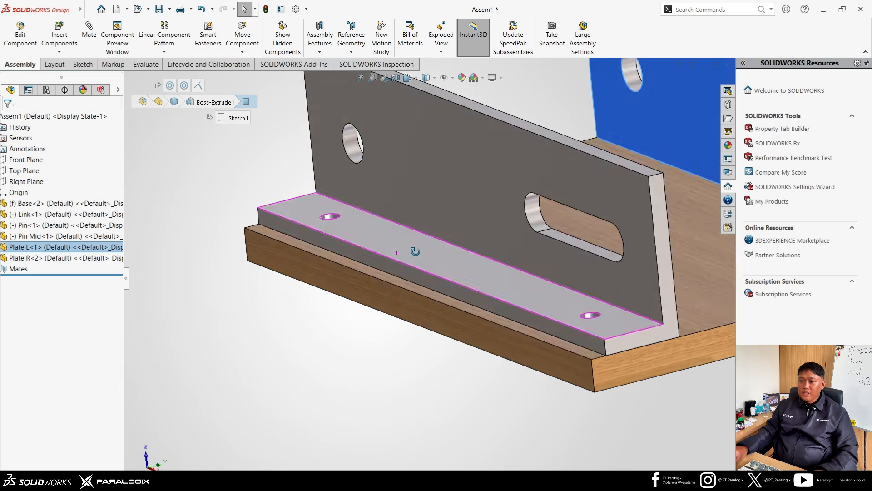
scroll(373, 228, "up", 10)
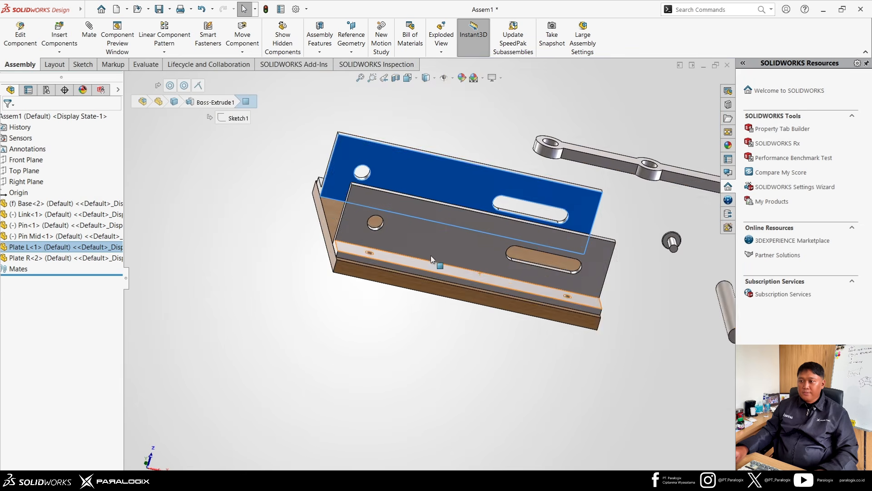
scroll(511, 247, "down", 2)
scroll(511, 247, "up", 4)
middle_click_drag(514, 264, 507, 306)
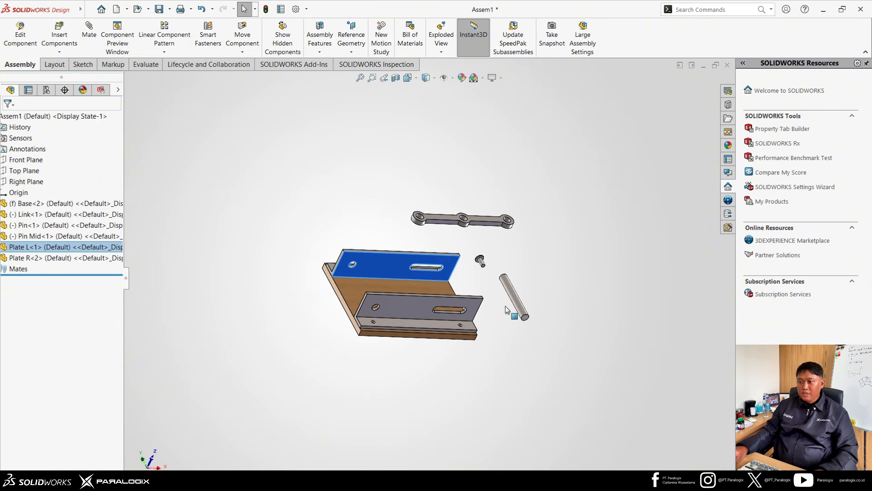
left_click(484, 291)
Add a concentric mate between the Link's end hole and the round hole in Plate L's upright wall
scroll(483, 291, "down", 4)
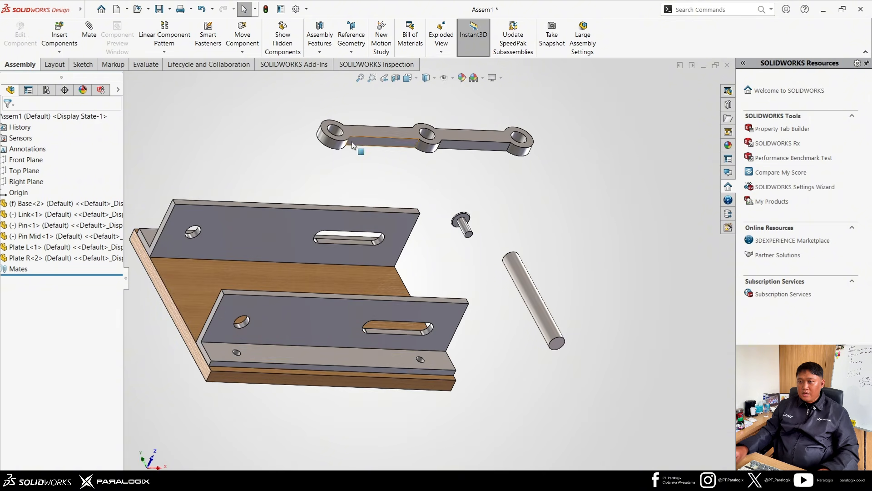
scroll(353, 145, "down", 4)
left_click(341, 193)
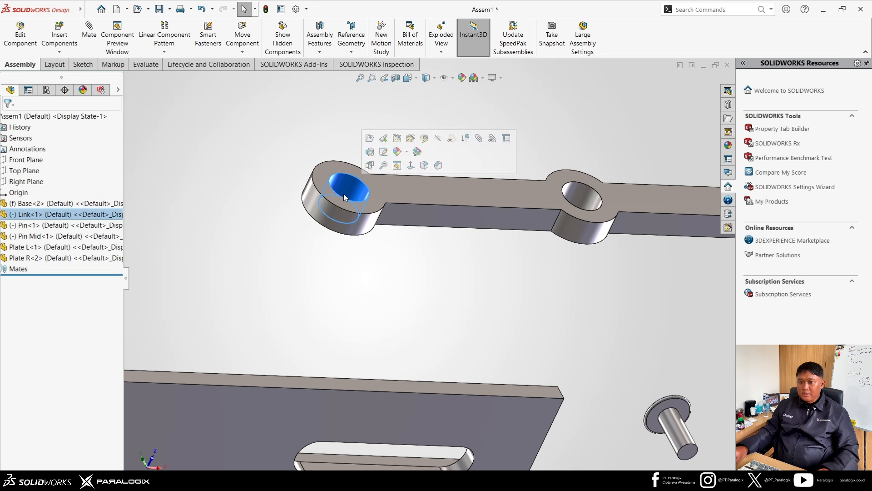
scroll(344, 193, "up", 5)
scroll(376, 331, "down", 7)
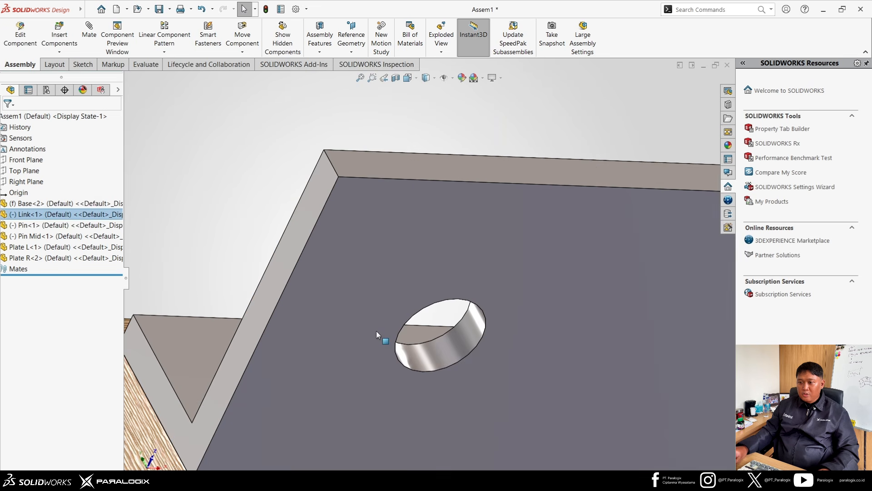
left_click(441, 358, "ctrl")
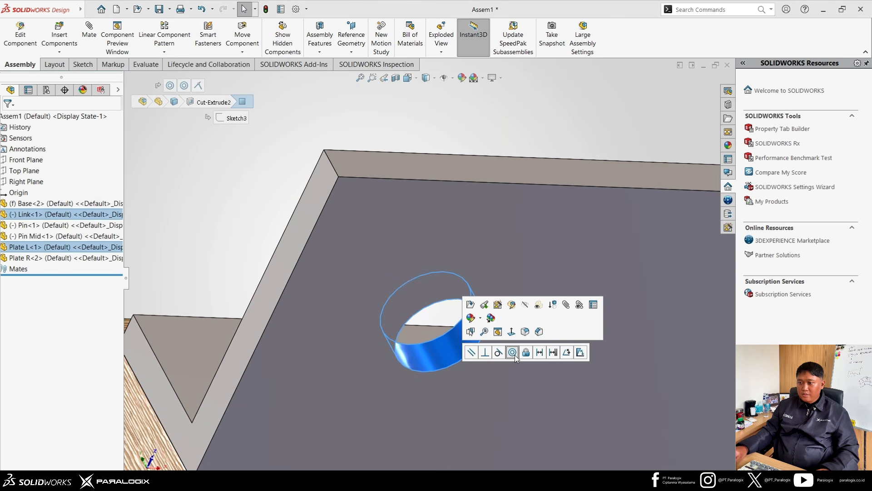
left_click(513, 353)
scroll(426, 263, "up", 4)
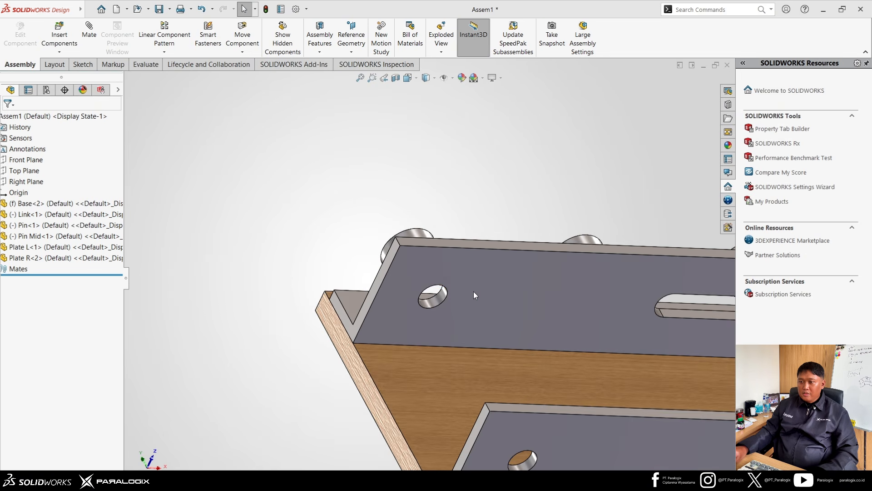
Mate the Link's flat side face coincident with Plate L's inner upright face and fit the whole assembly in view
middle_click_drag(474, 291, 432, 238)
left_click(384, 218)
left_click(441, 249, "ctrl")
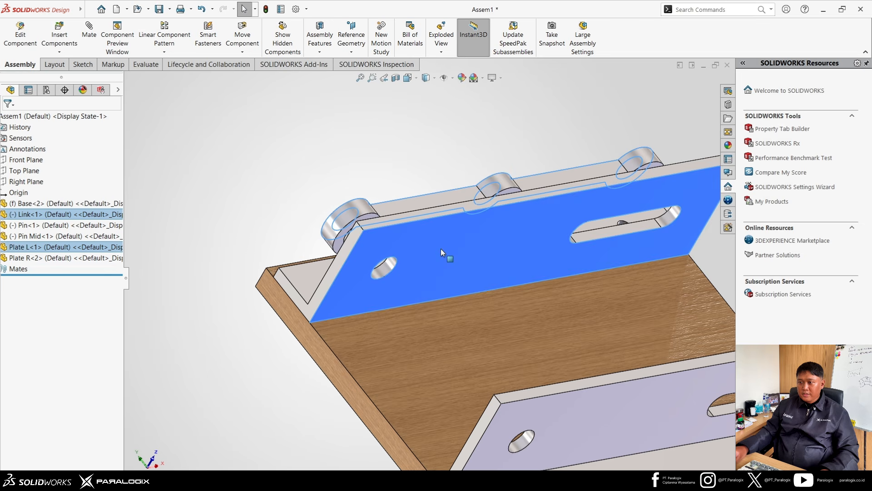
left_click(471, 243)
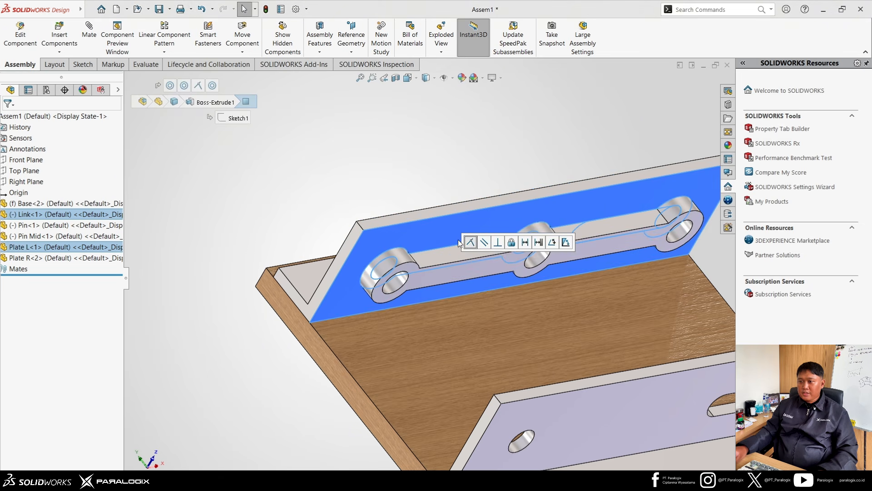
key("f")
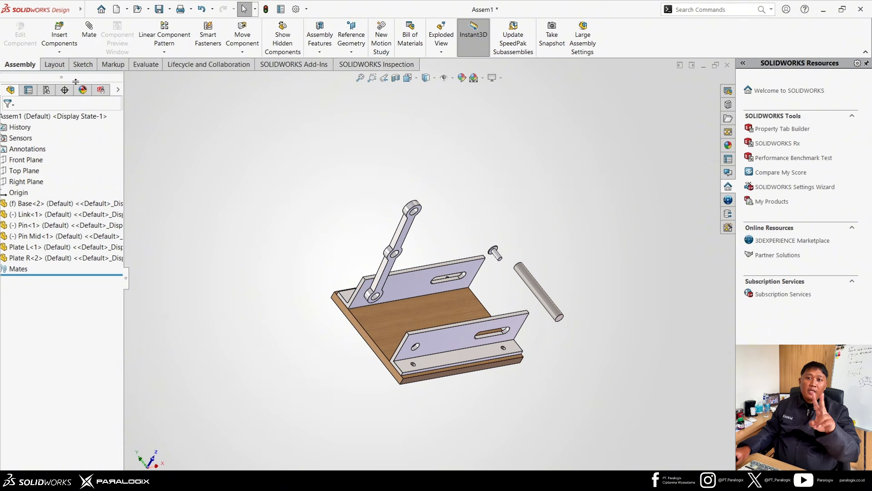
left_click(58, 46)
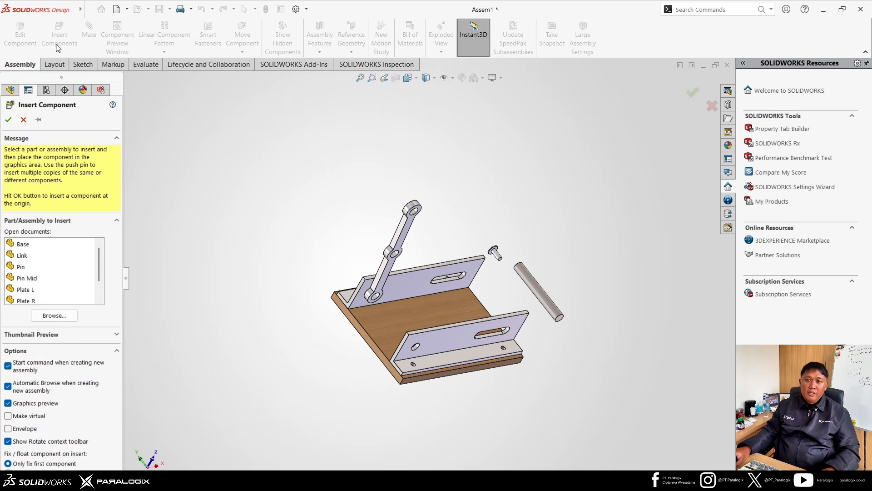
scroll(20, 260, "down", 2)
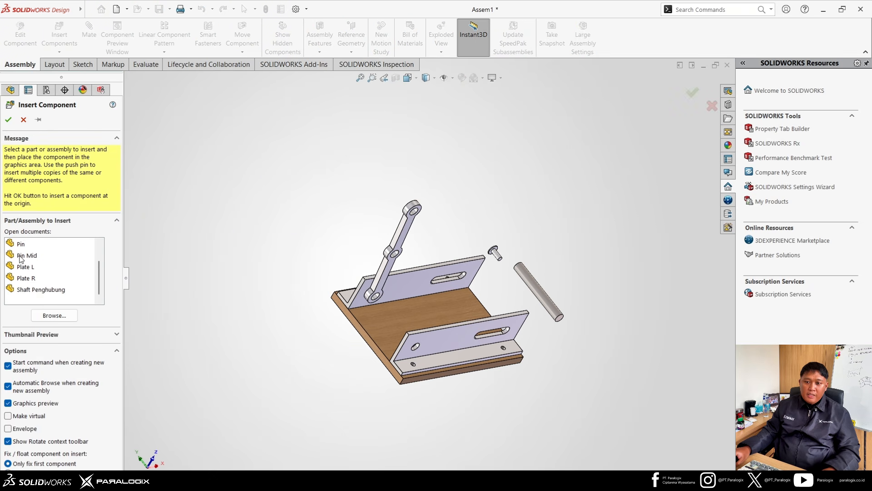
scroll(23, 268, "up", 2)
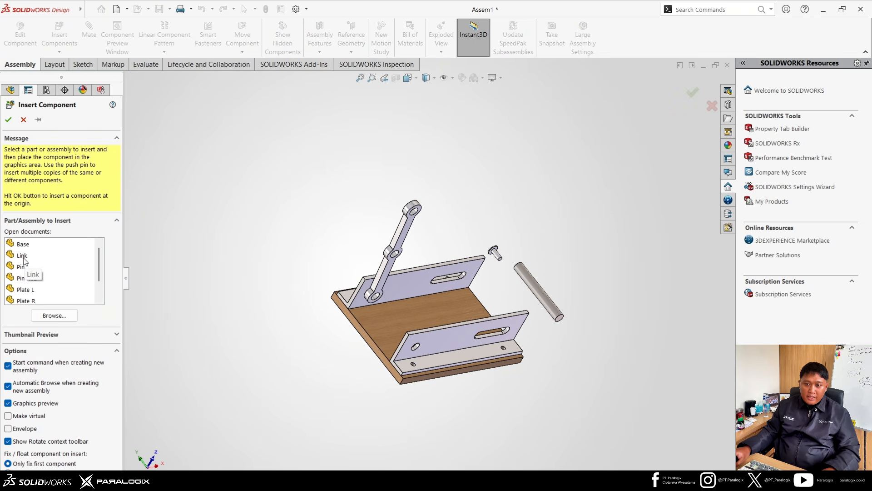
left_click(23, 256)
key("Escape")
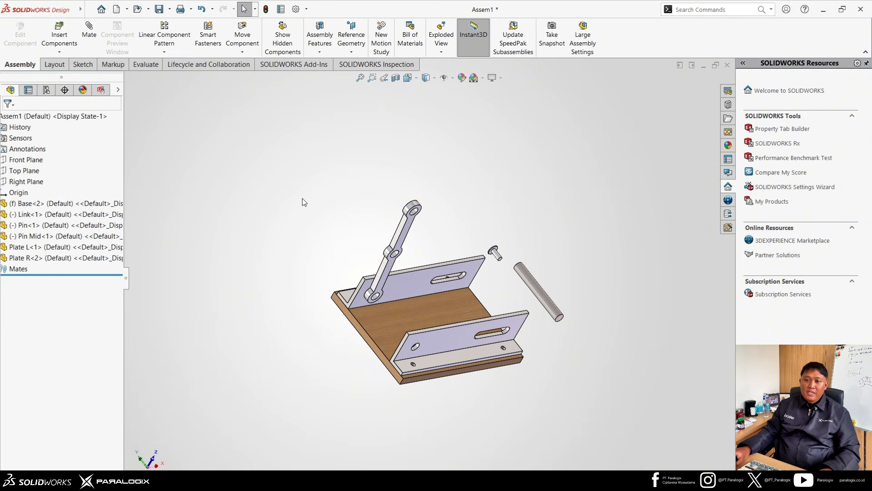
Create a second Link by copying the mounted one within the assembly, and place the copy above the slotted end of the plates
scroll(423, 225, "down", 4)
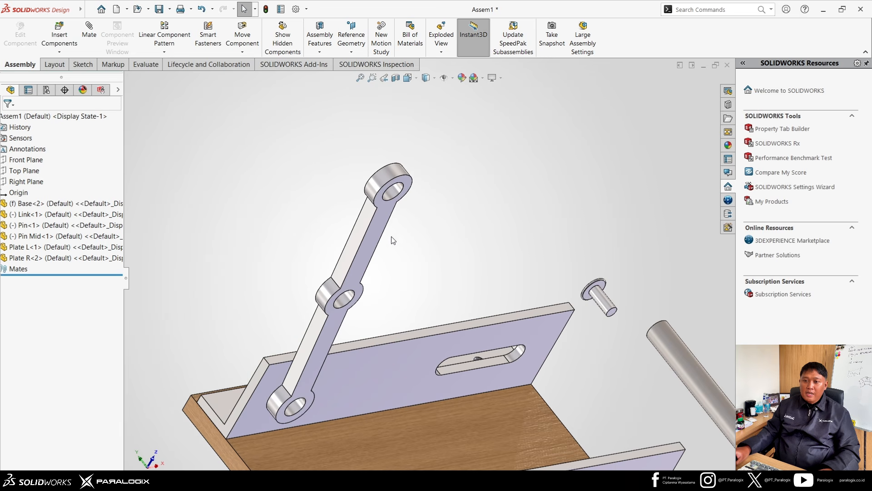
left_click(366, 247)
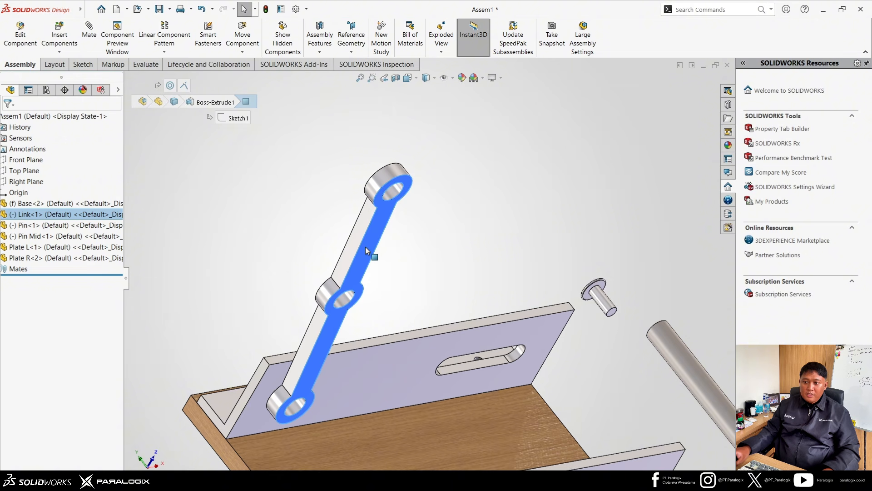
left_click_drag(365, 247, 679, 111, "ctrl")
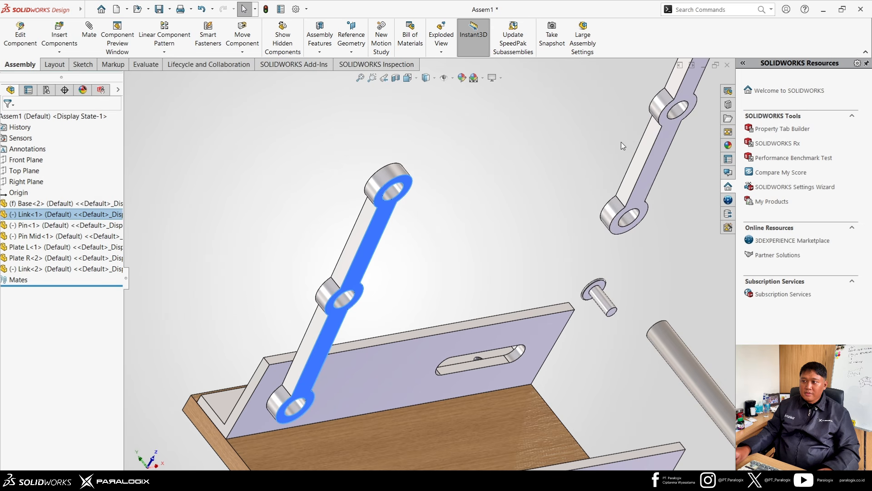
scroll(621, 143, "up", 4)
middle_click_drag(584, 175, 549, 179)
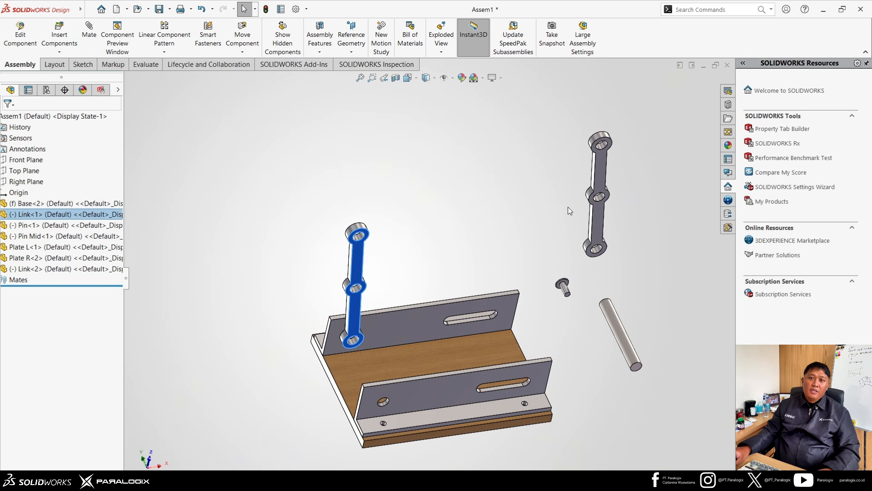
left_click_drag(596, 199, 476, 171)
key("Escape")
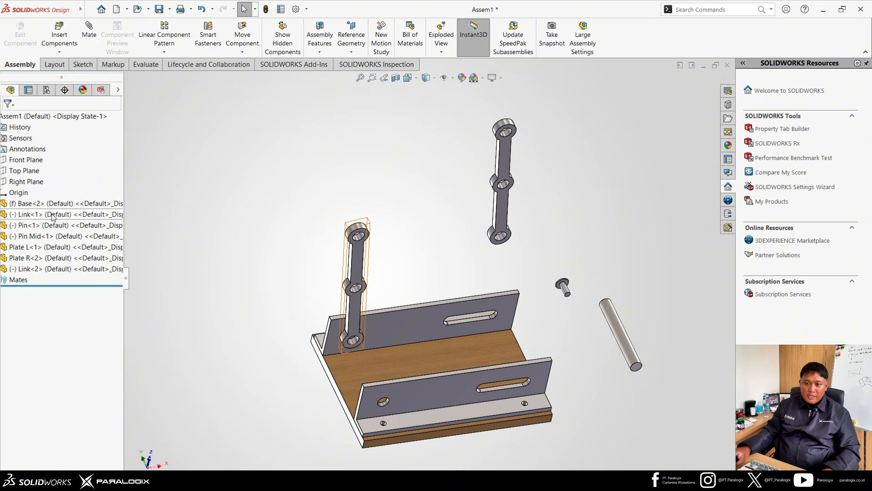
Create two more copies of the Link in the assembly and place them upright above the plates
left_click_drag(52, 217, 261, 191)
left_click(217, 281)
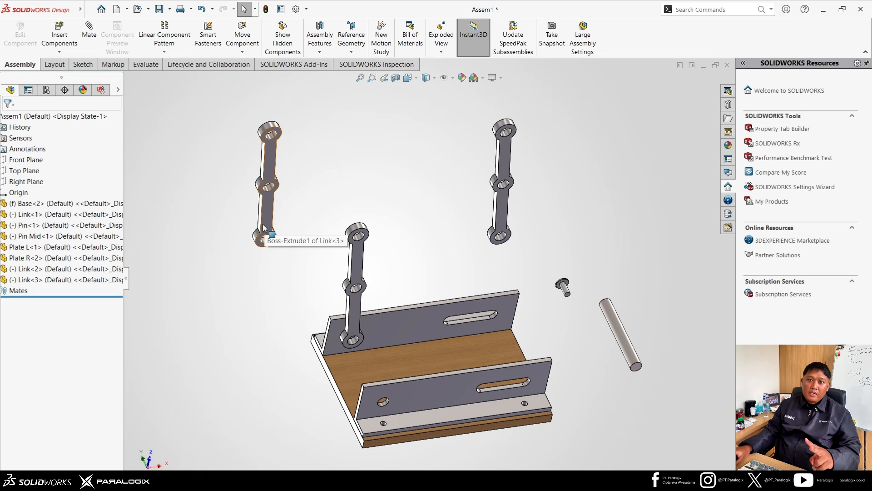
scroll(317, 227, "up", 2)
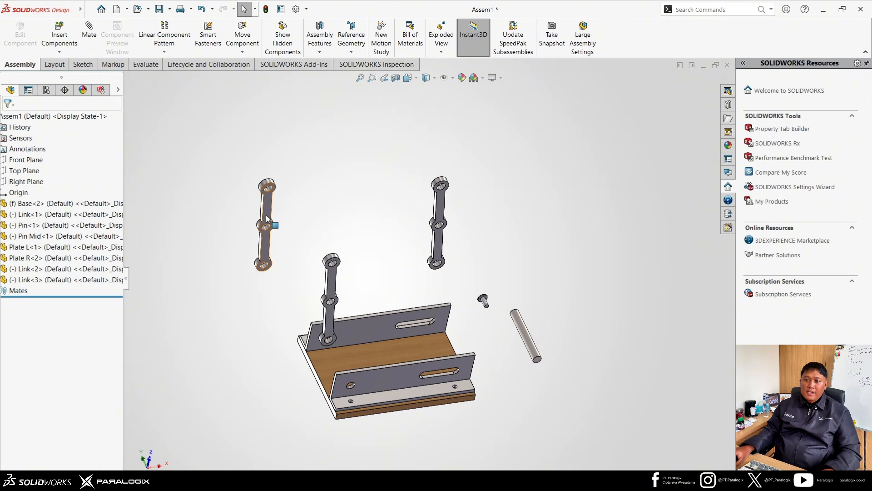
left_click_drag(267, 220, 378, 221, "ctrl")
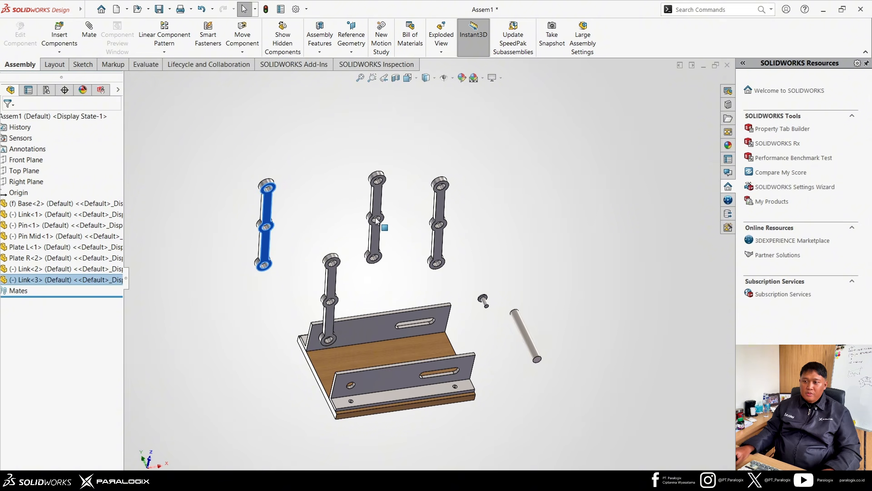
left_click(342, 216)
Add a concentric mate between the lower end hole of the third Link and the round hole in Plate R's upright wall
middle_click_drag(345, 228, 317, 201)
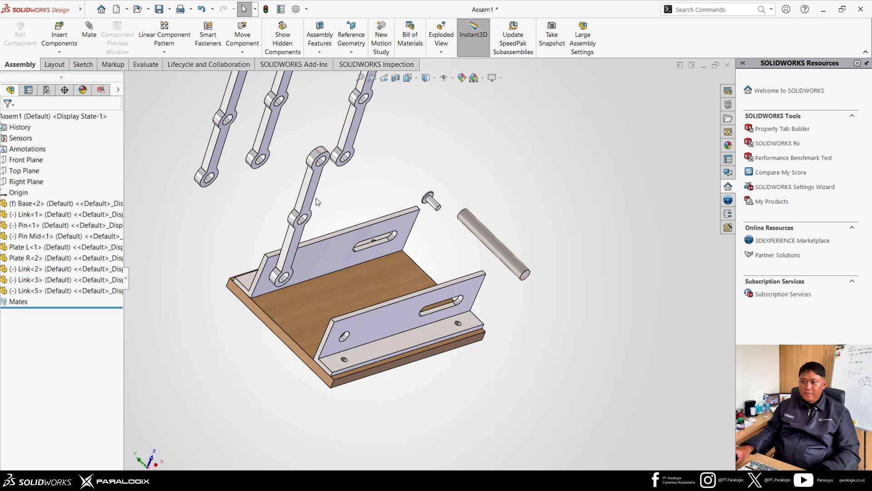
scroll(278, 228, "down", 8)
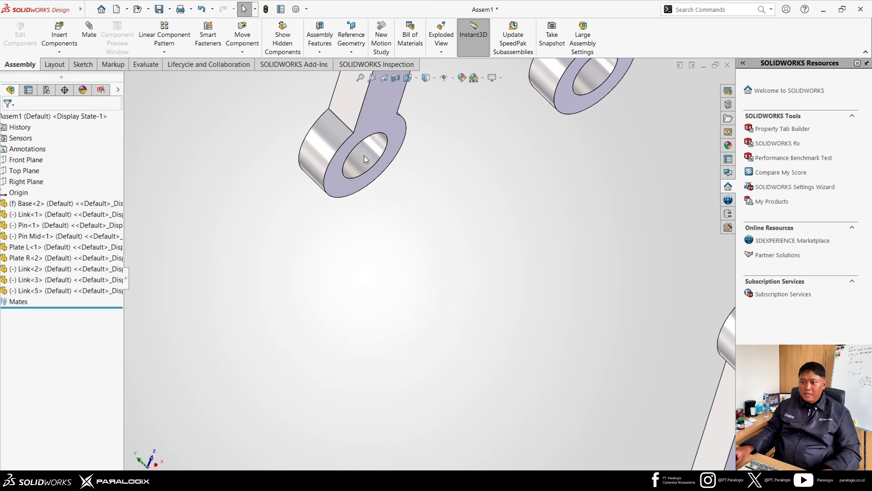
left_click(364, 155)
scroll(375, 194, "up", 8)
scroll(489, 368, "down", 10)
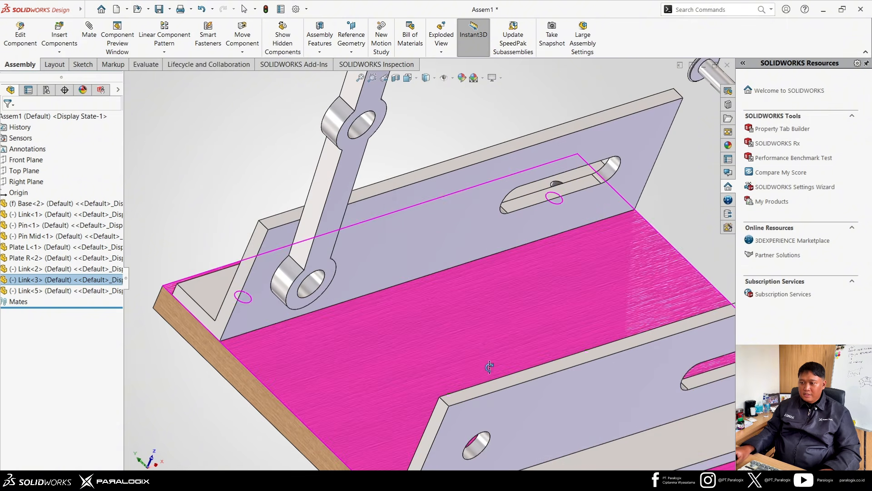
scroll(489, 367, "up", 8)
scroll(435, 347, "down", 10)
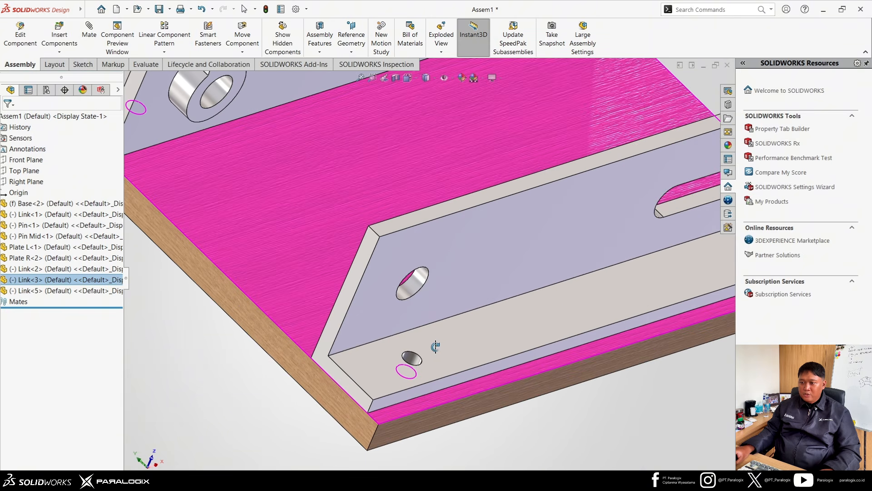
left_click(410, 291, "ctrl")
left_click(481, 284)
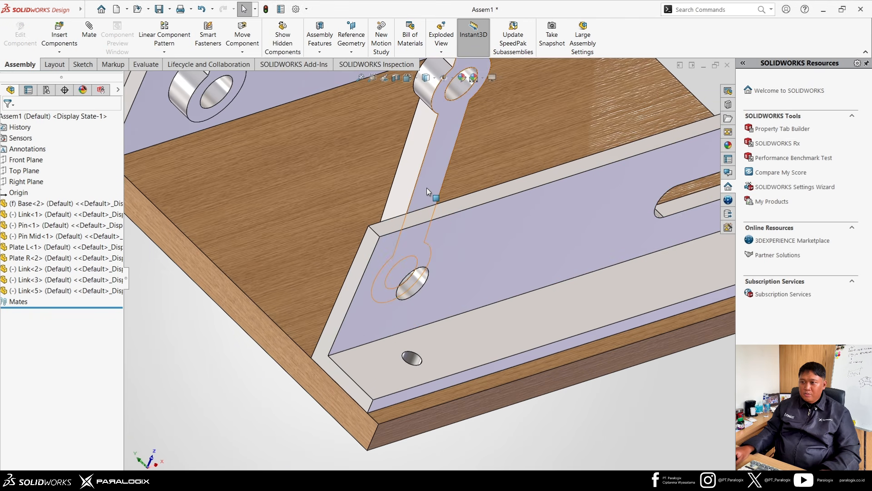
Mate the third Link's flat side face coincident with Plate R's inner upright face
left_click(427, 187)
middle_click_drag(427, 188, 585, 251)
left_click(586, 252, "ctrl")
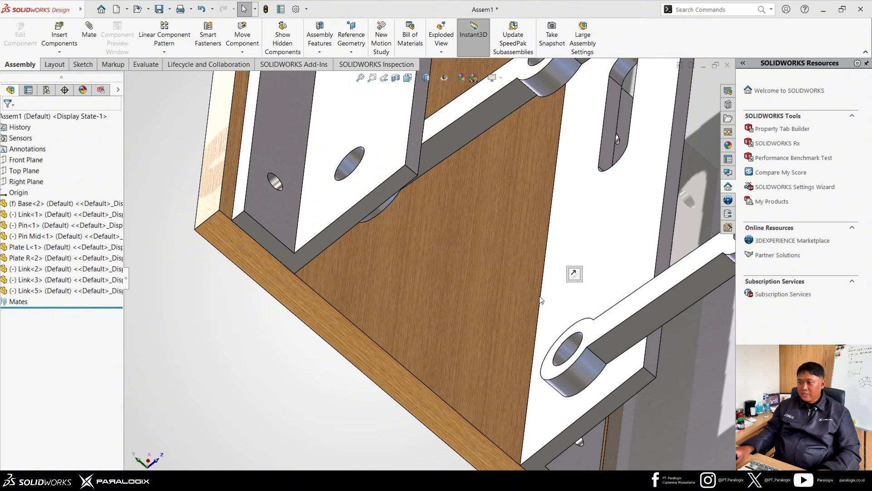
middle_click_drag(497, 258, 399, 171)
scroll(466, 196, "up", 4)
scroll(467, 196, "up", 2)
left_click(391, 173)
Swing the Link mounted on Plate R about its end hole to check its free rotation between the plates
left_click_drag(246, 296, 387, 141)
middle_click_drag(386, 274, 443, 223)
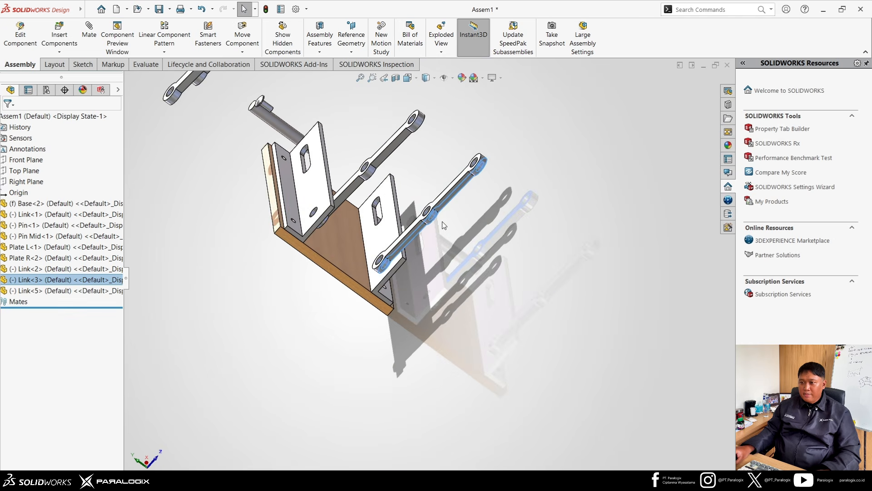
left_click_drag(460, 187, 478, 185)
middle_click_drag(273, 128, 508, 161)
left_click(508, 160)
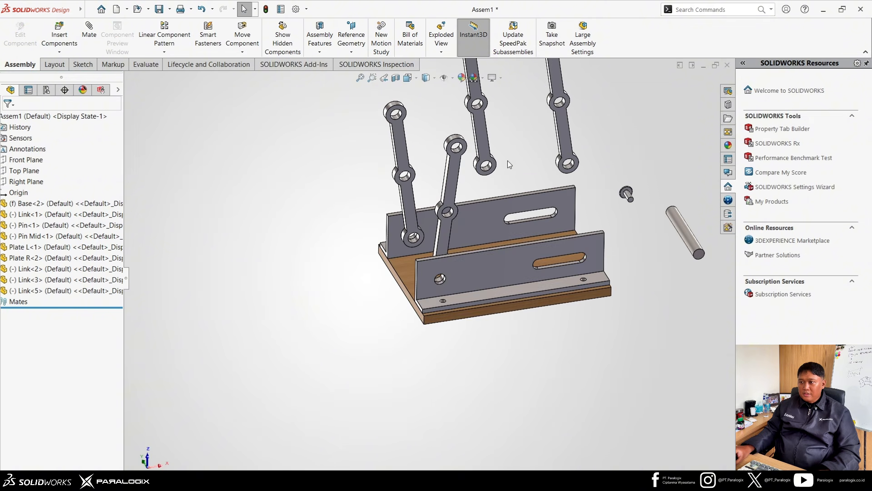
scroll(568, 167, "down", 8)
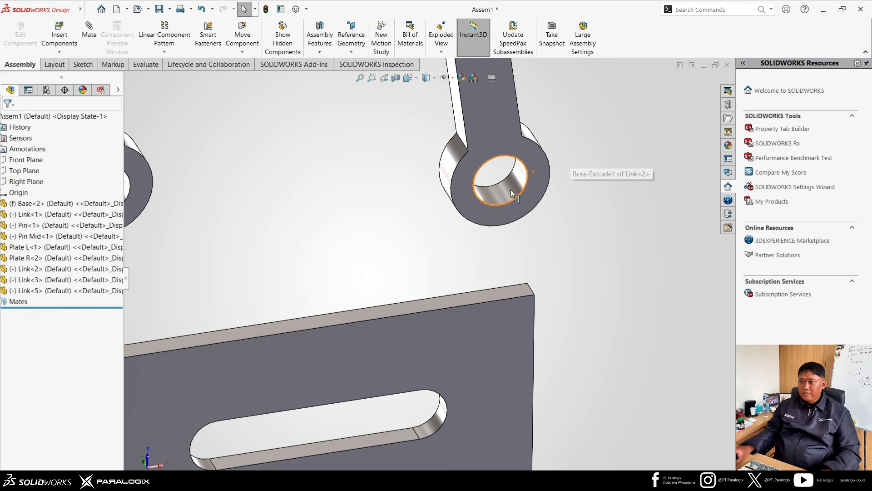
left_click(503, 191)
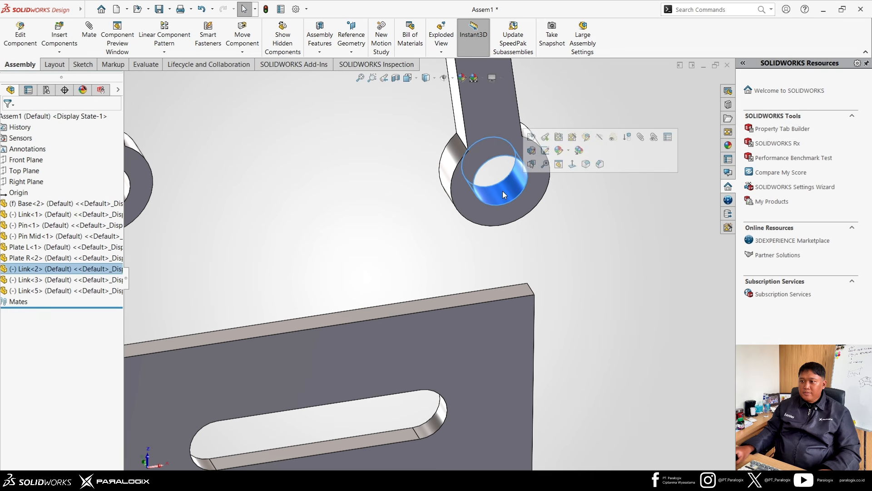
scroll(500, 198, "up", 10)
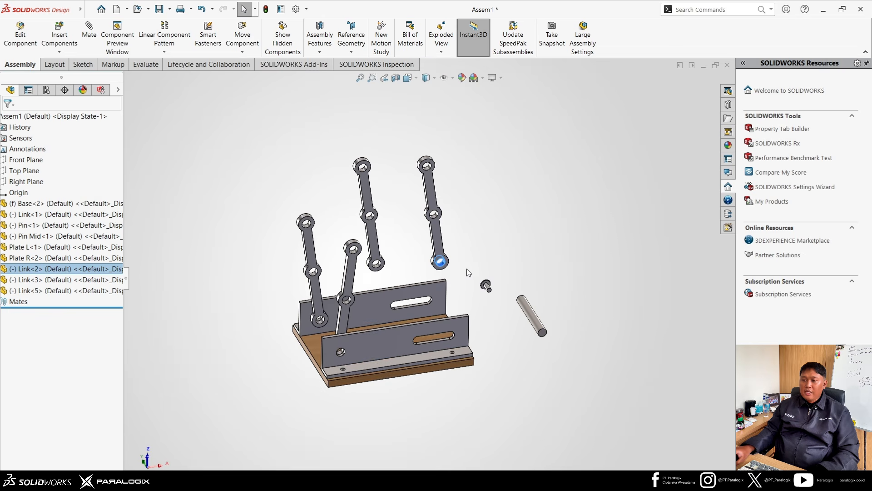
key("Escape")
scroll(434, 283, "up", 2)
scroll(411, 249, "down", 2)
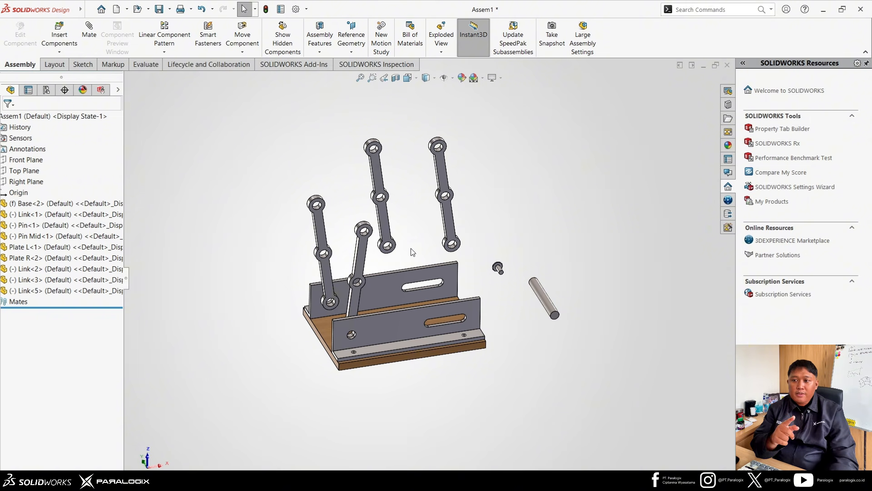
scroll(412, 249, "down", 4)
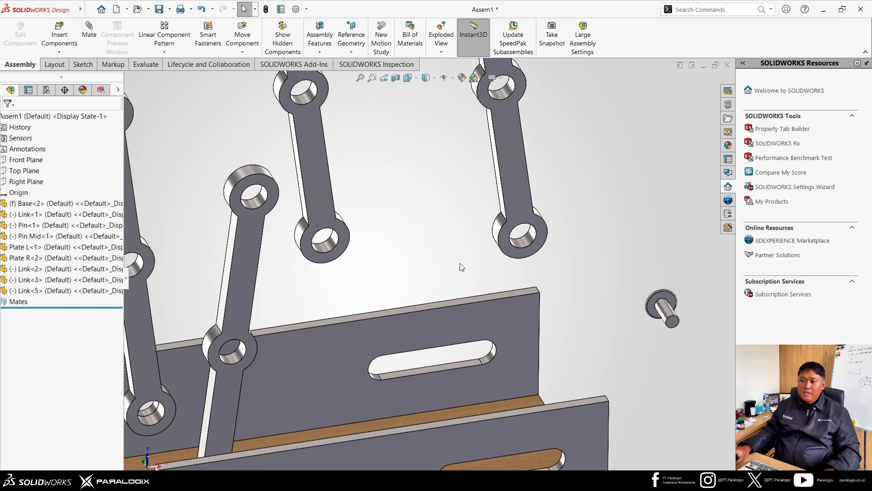
left_click(522, 244)
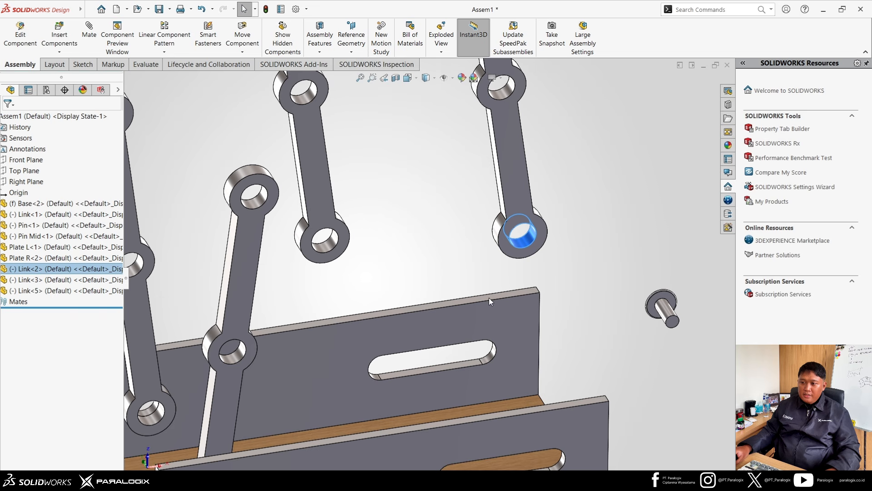
left_click(447, 366, "ctrl")
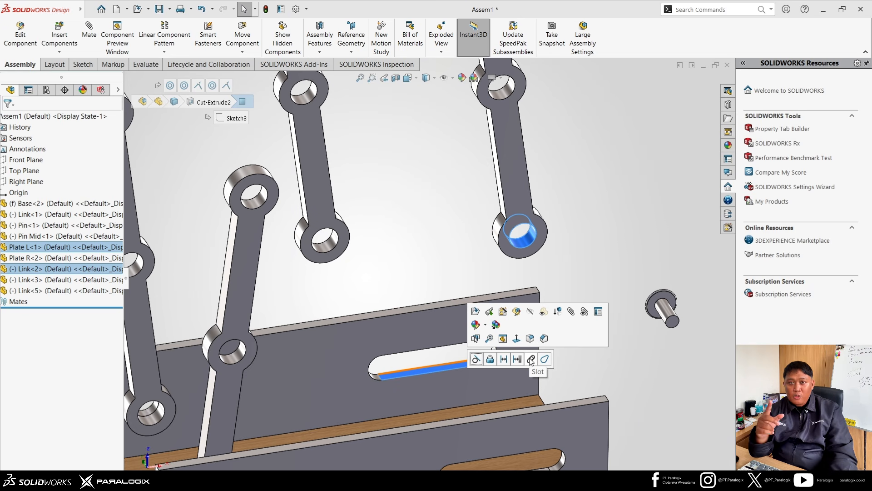
left_click(434, 253)
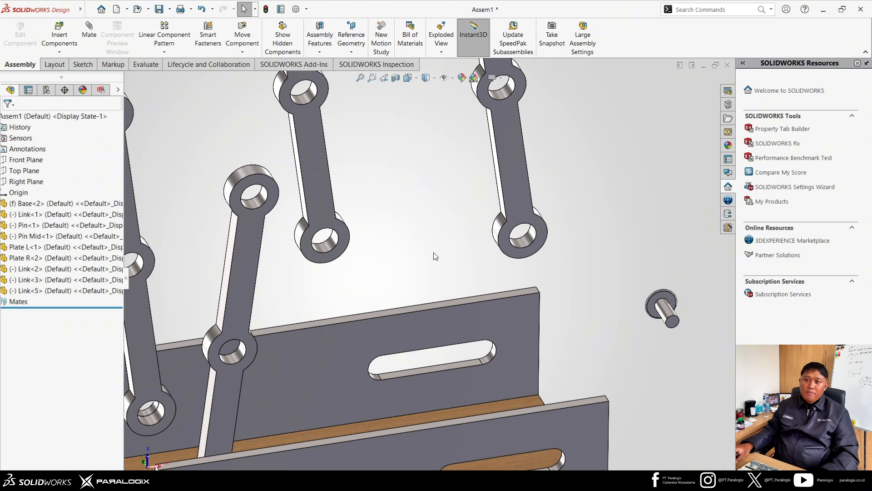
Add a mechanical Slot mate with Free constraint between the second Link's lower end hole and Plate L's slot, and lower that Link between the plates
left_click(92, 46)
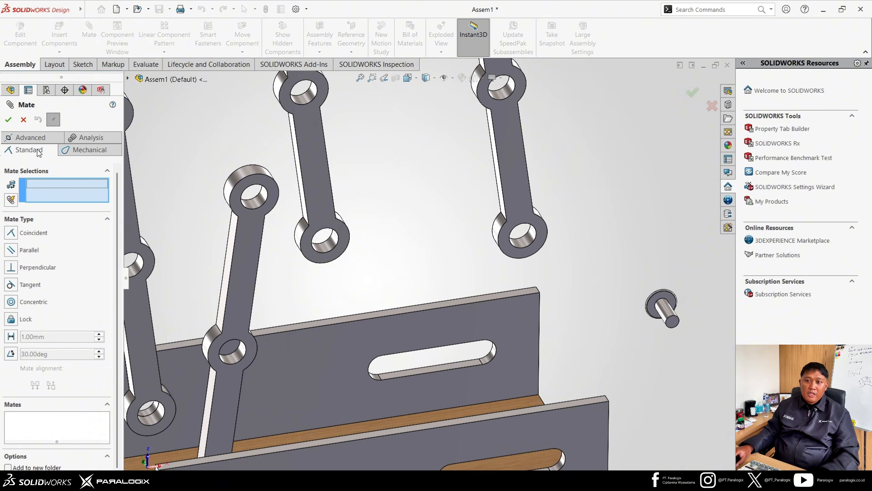
left_click(84, 151)
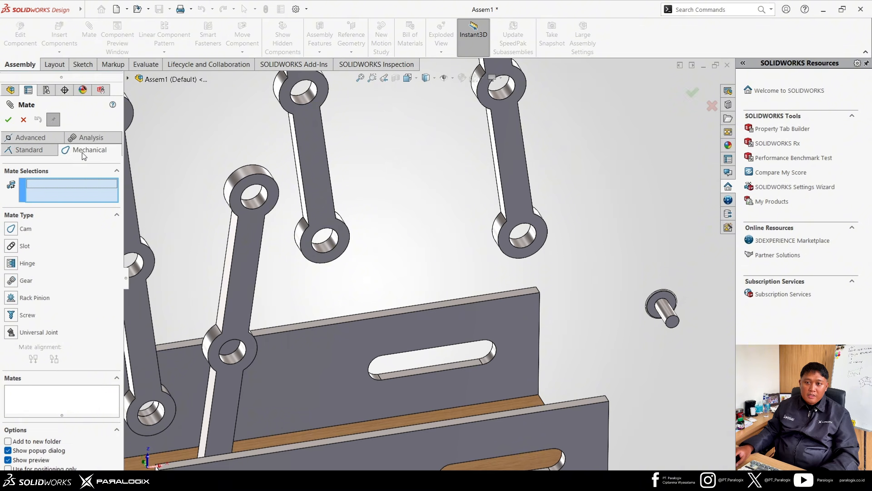
left_click(22, 248)
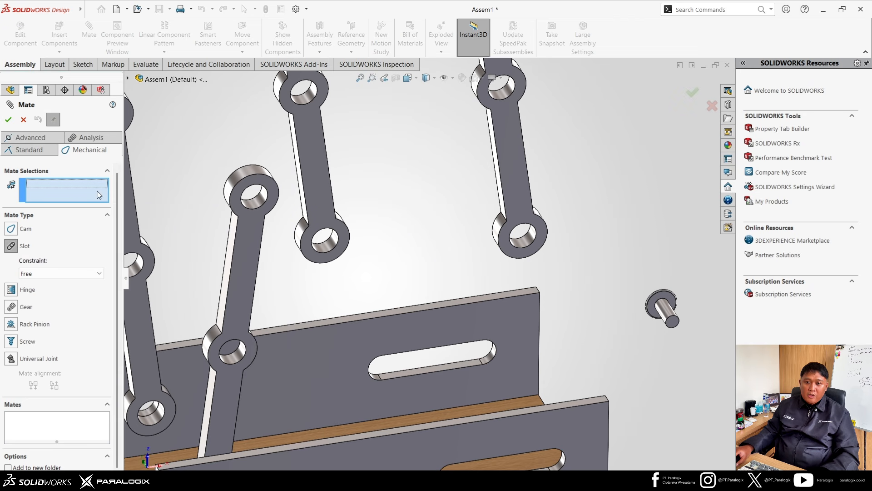
left_click(529, 245)
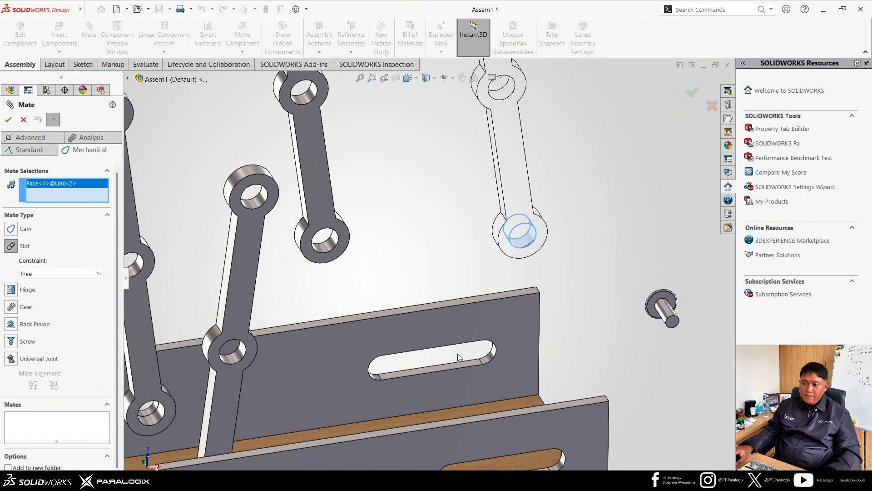
left_click(443, 369)
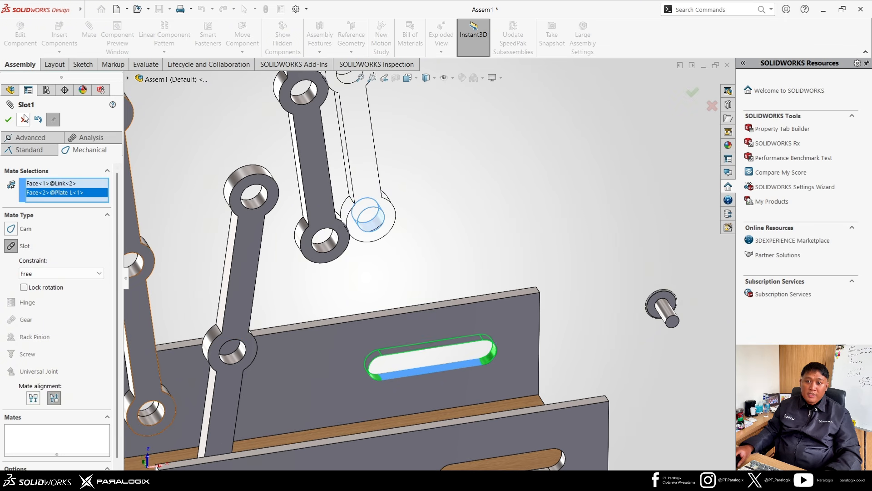
left_click(8, 121)
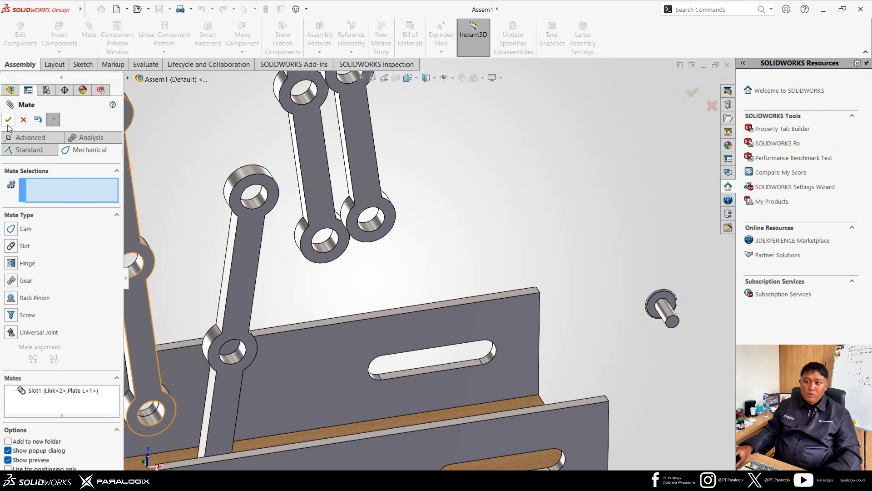
left_click_drag(366, 199, 485, 406)
Add a mechanical Slot mate between the remaining Link's lower end hole and Plate R's slot, and move that Link down toward the plates
scroll(418, 286, "up", 3)
scroll(367, 266, "down", 2)
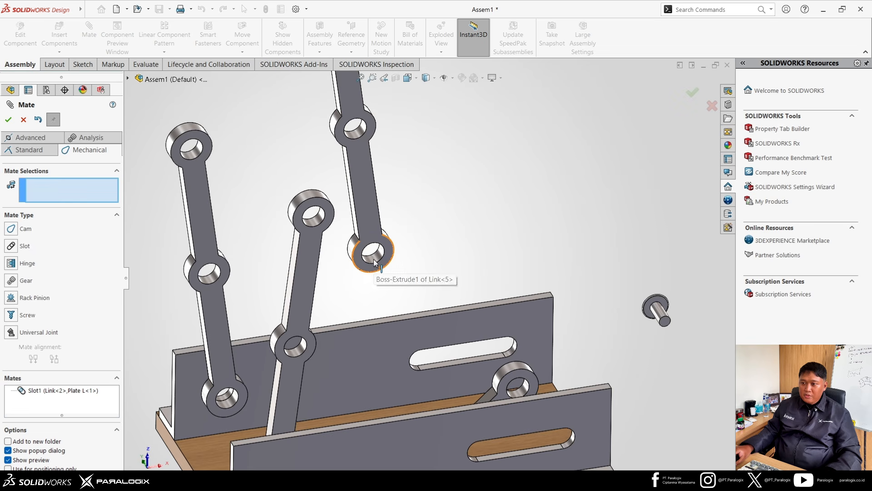
left_click(374, 258)
middle_click_drag(483, 336, 559, 421)
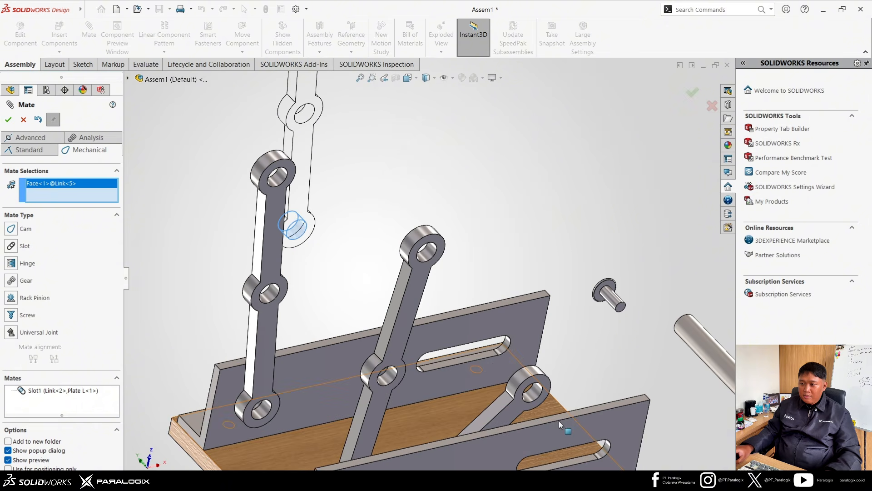
left_click(585, 459)
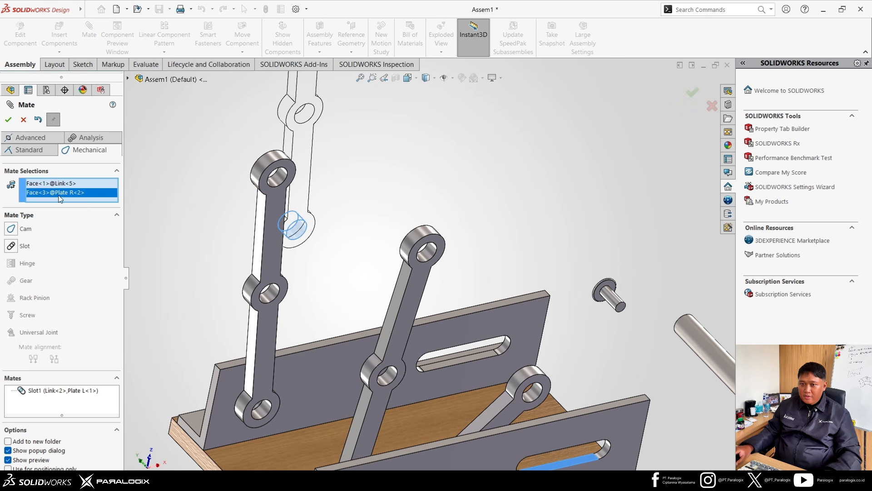
left_click(16, 245)
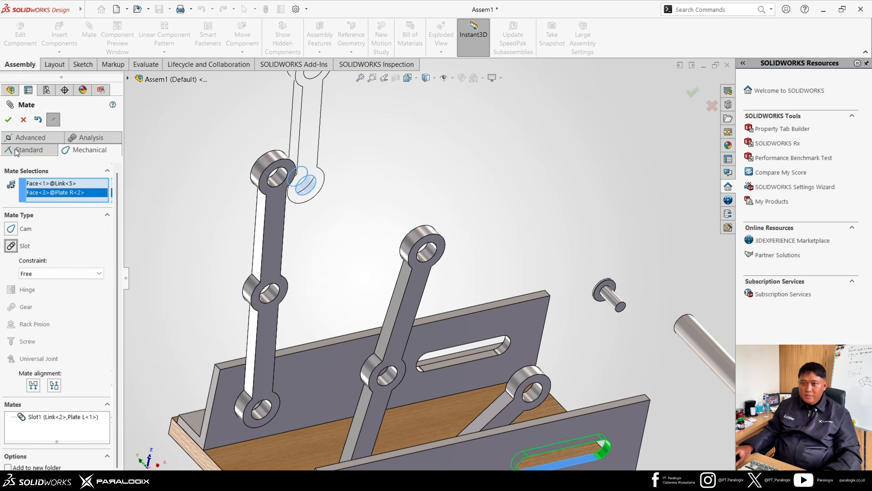
left_click(8, 119)
scroll(449, 309, "up", 3)
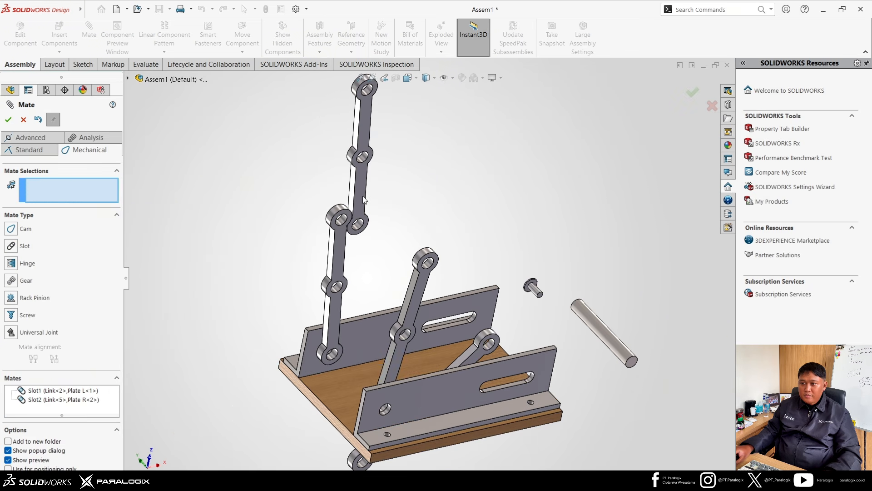
left_click_drag(364, 200, 567, 376)
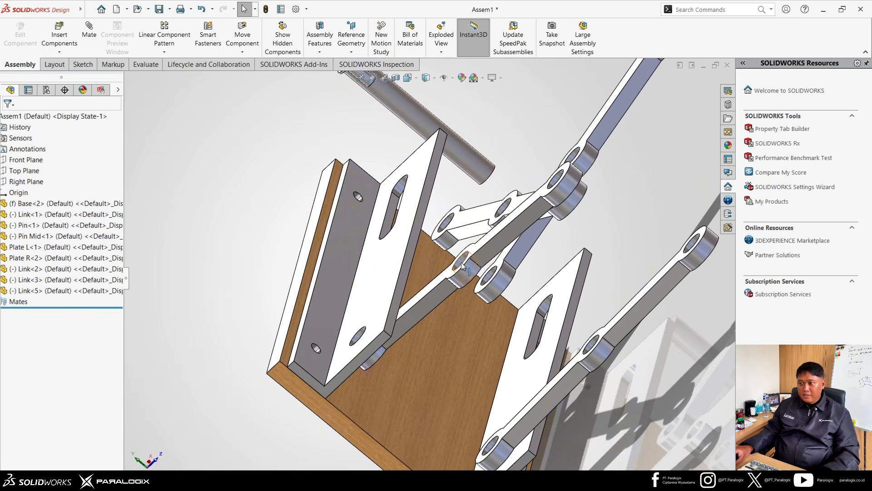
Add a concentric mate between the middle holes of the two Links attached to Plate L
middle_click_drag(409, 205, 445, 176)
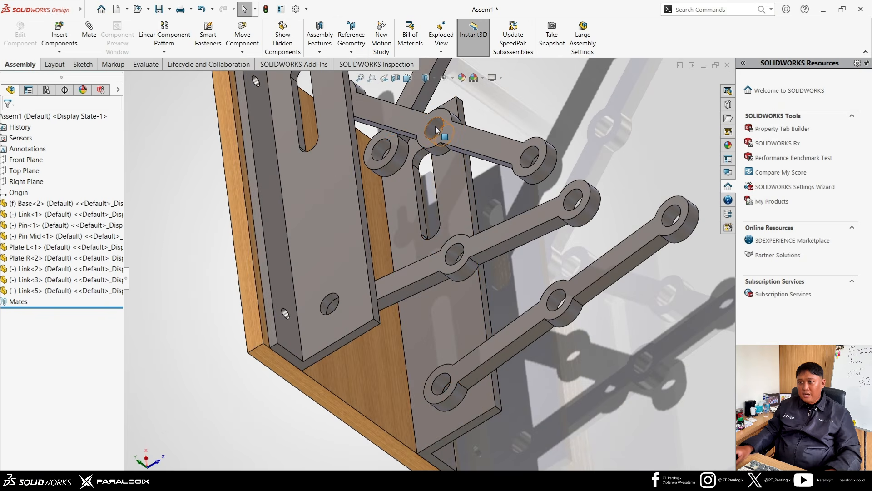
scroll(437, 136, "down", 2)
left_click(434, 147)
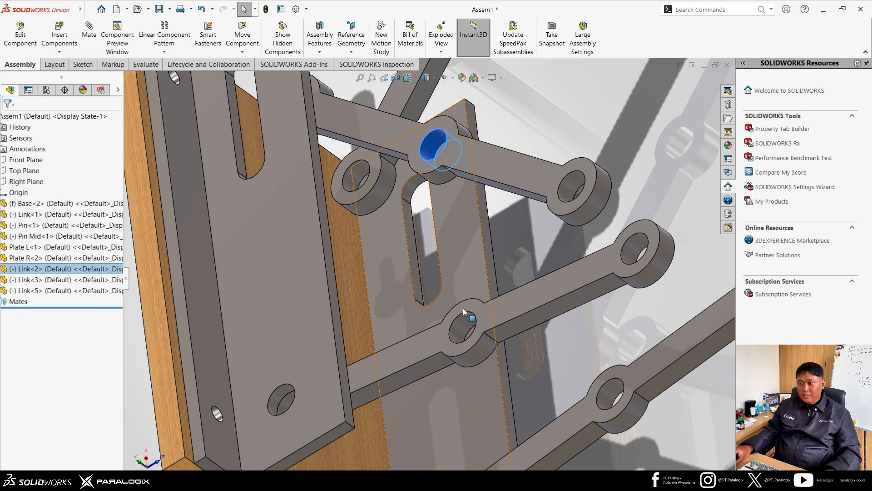
left_click(462, 331, "ctrl")
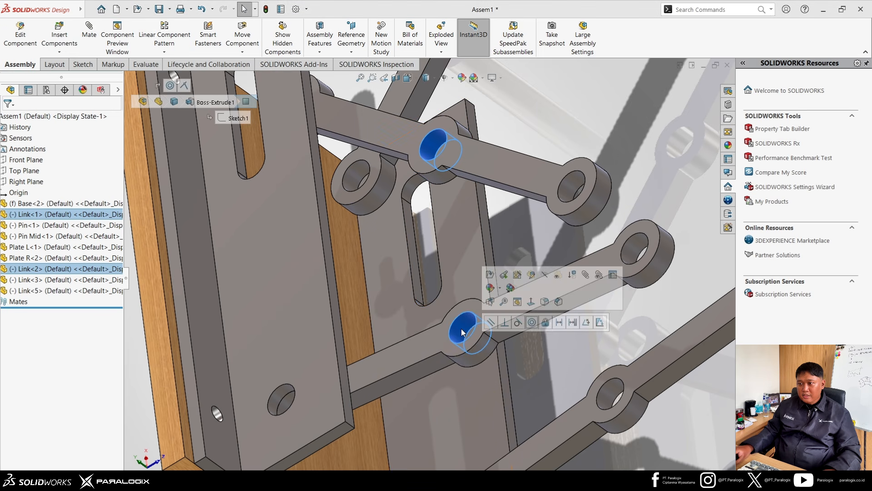
left_click(533, 322)
scroll(352, 247, "up", 5)
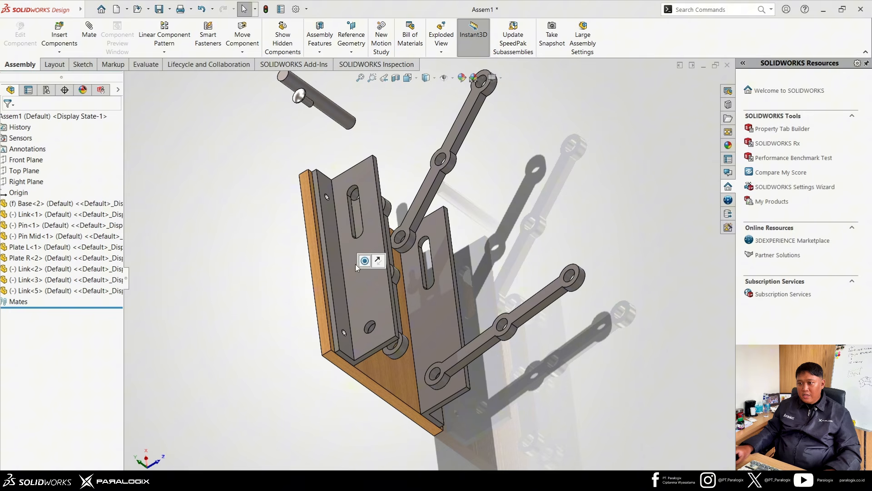
Swing the inner Link on Plate L upward and add a coincident mate between the facing flat sides of Plate L's two Links
middle_click_drag(338, 295, 295, 233)
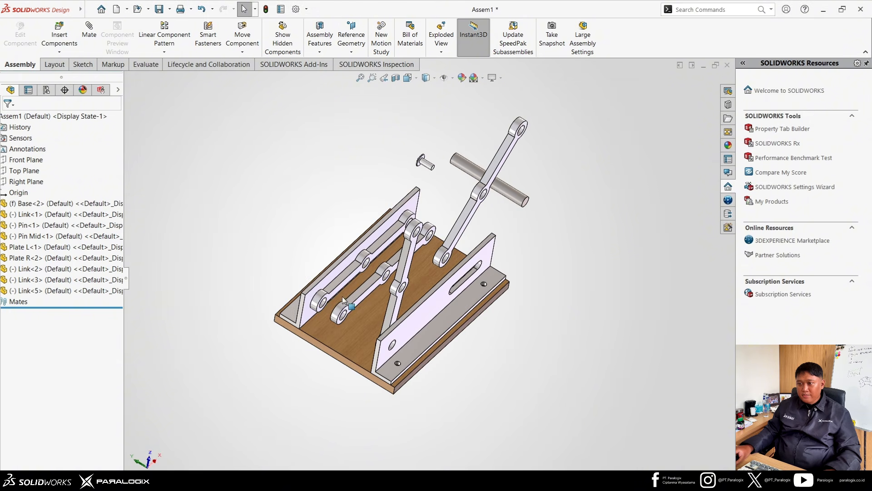
left_click_drag(341, 315, 366, 269)
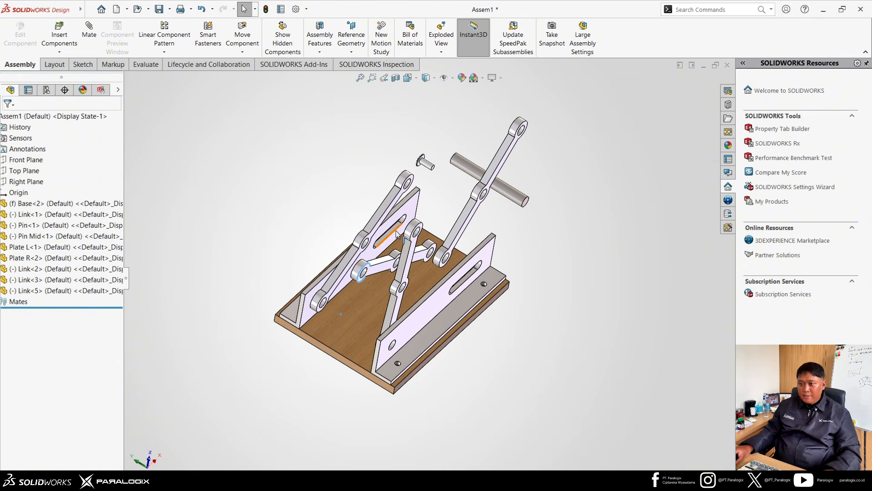
middle_click_drag(369, 269, 459, 234)
scroll(421, 259, "down", 7)
left_click(418, 262)
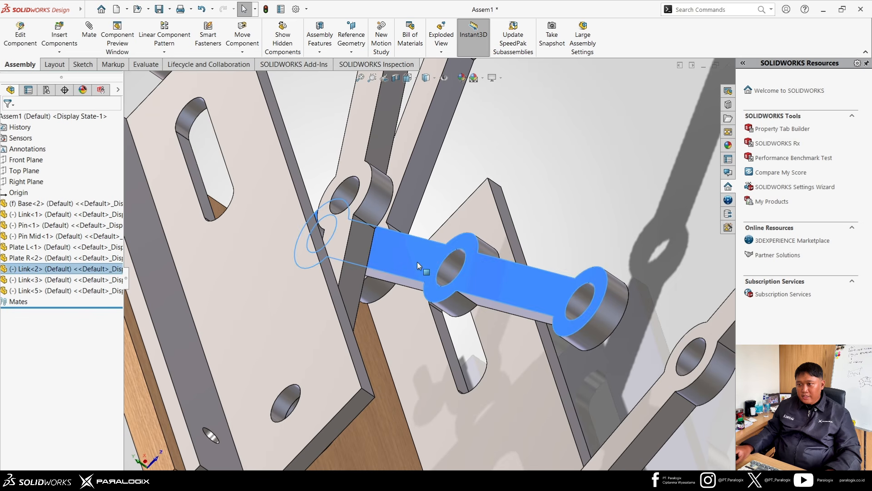
middle_click_drag(418, 261, 318, 154)
left_click(315, 148, "ctrl")
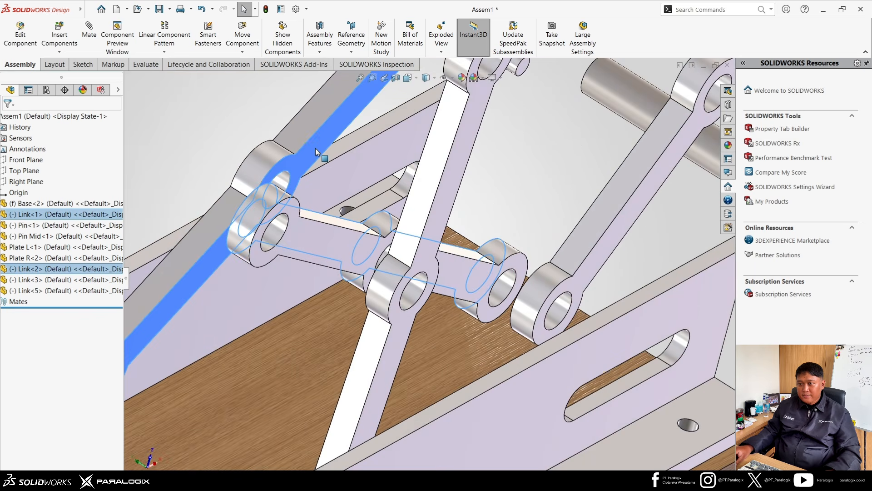
left_click(344, 143)
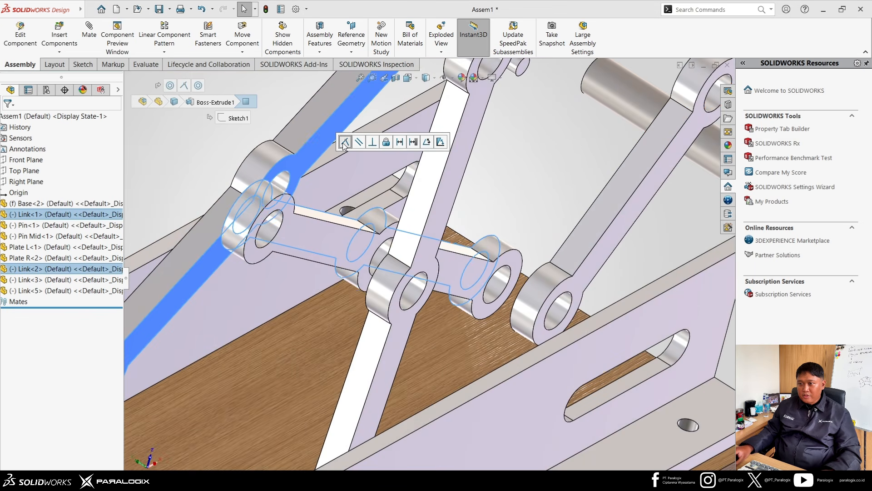
Add a concentric mate between the middle holes of the two Links attached to Plate R
key("f")
scroll(351, 203, "up", 3)
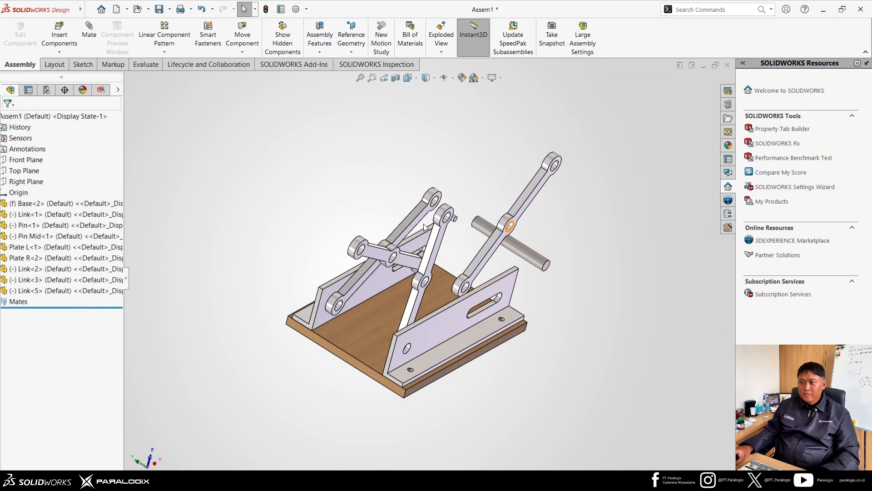
middle_click_drag(431, 177, 473, 222)
scroll(459, 274, "down", 4)
middle_click_drag(459, 275, 405, 219)
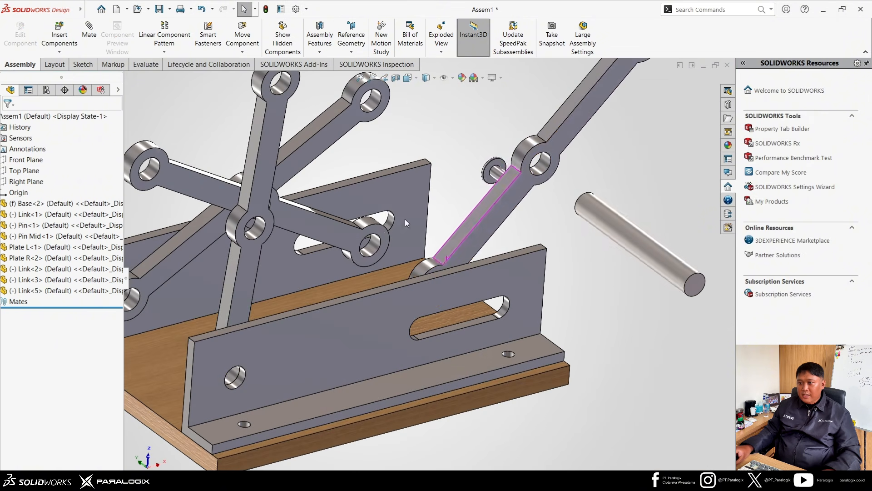
left_click(539, 167)
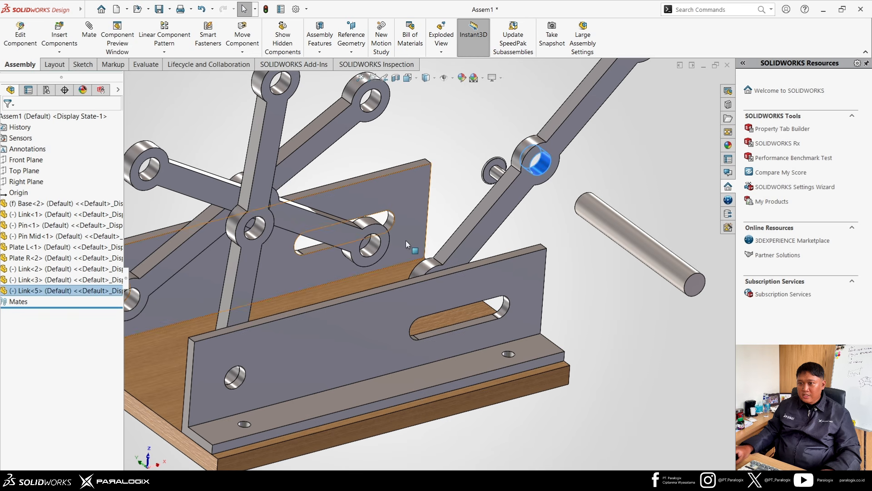
left_click(261, 232, "ctrl")
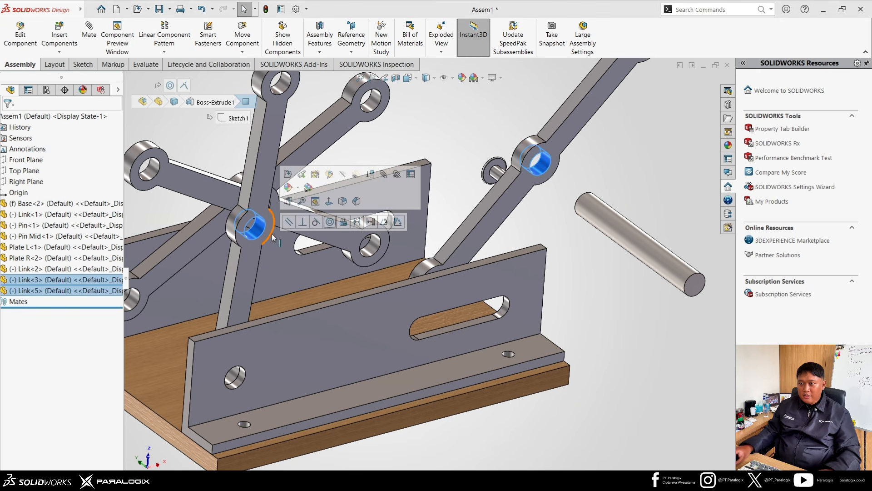
left_click(330, 222)
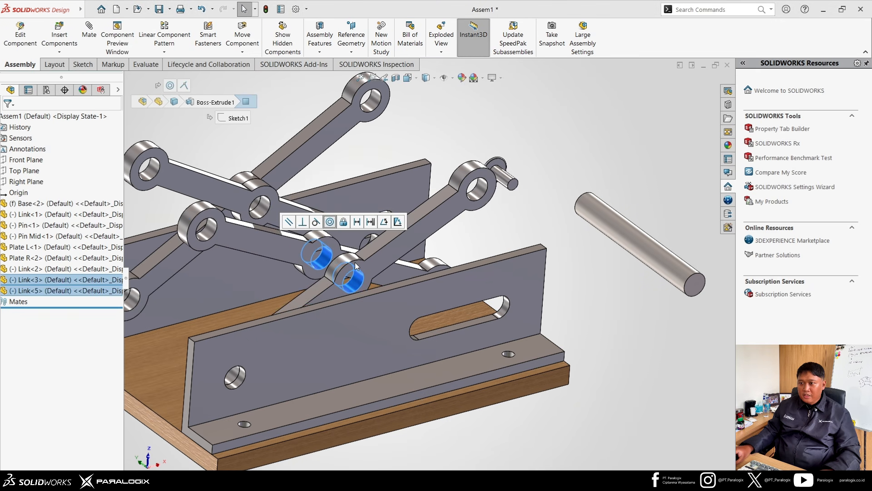
Add a coincident mate between the facing flat sides of the two Links attached to Plate R
left_click(290, 251)
middle_click_drag(290, 251, 358, 248)
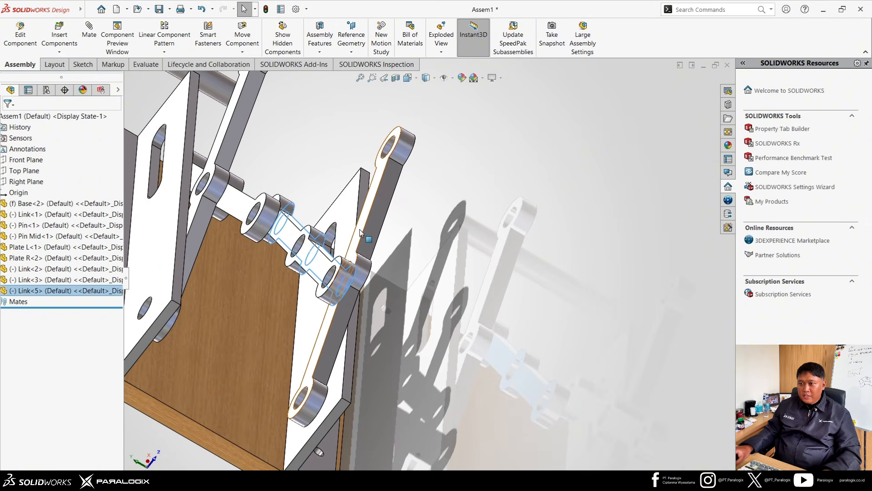
left_click(360, 232, "ctrl")
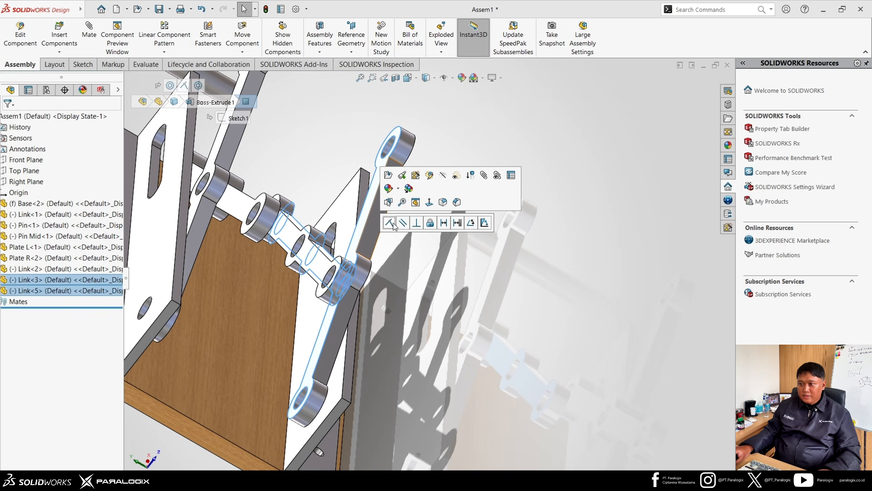
left_click(393, 224)
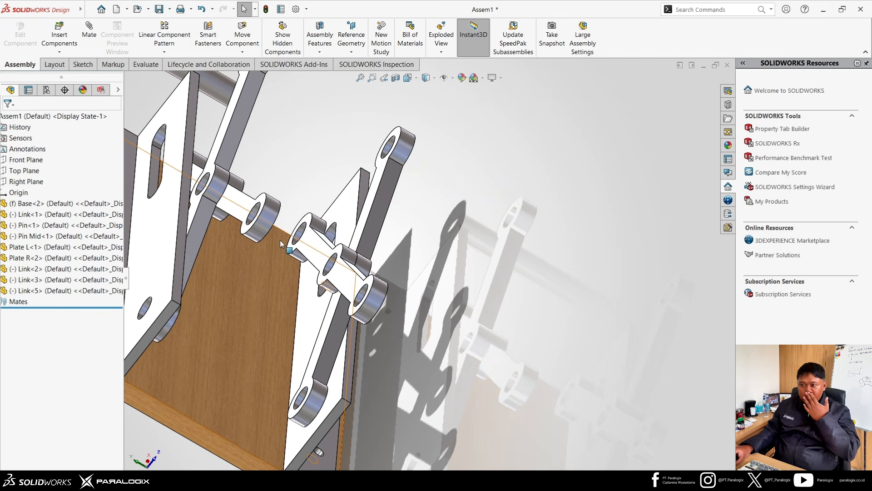
Insert the Shaft Penghubung component and place it beside the base, near the loose Pin and Pin Mid
middle_click_drag(296, 269, 345, 274)
scroll(294, 250, "up", 8)
scroll(345, 275, "down", 3)
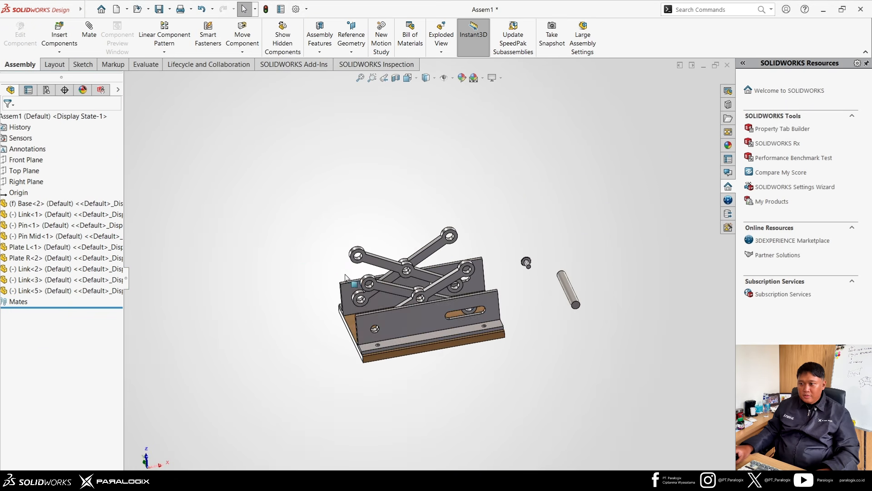
left_click(568, 288)
left_click(101, 226)
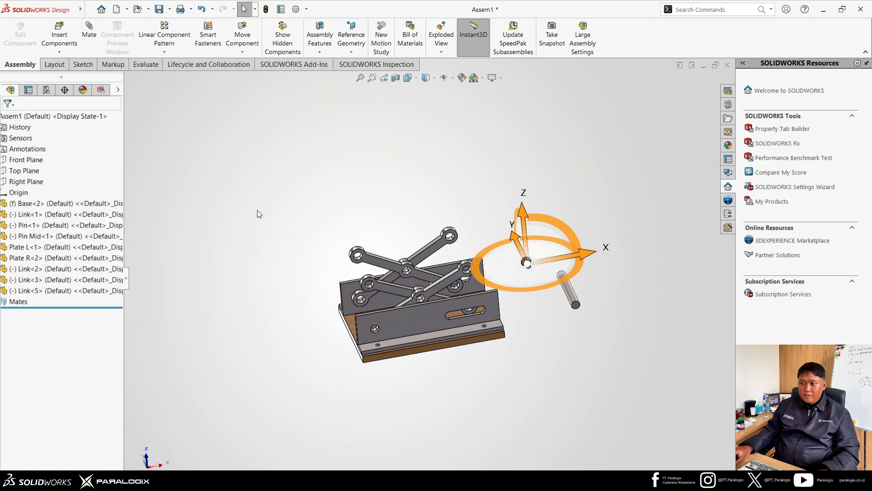
left_click(298, 247)
left_click(59, 52)
left_click(75, 63)
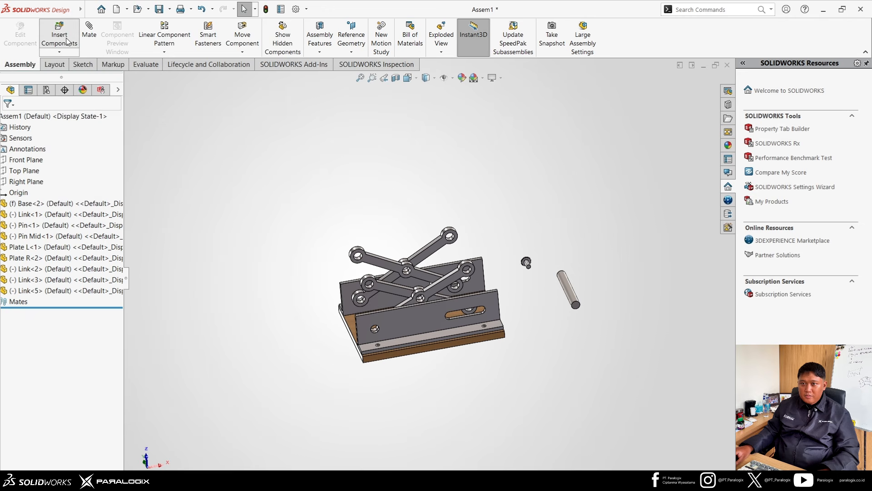
scroll(47, 296, "down", 1)
left_click(49, 289)
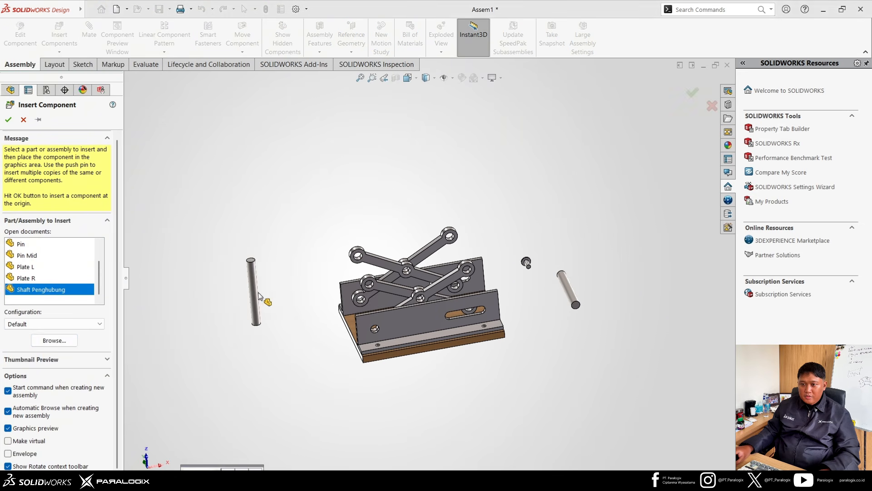
left_click(533, 312)
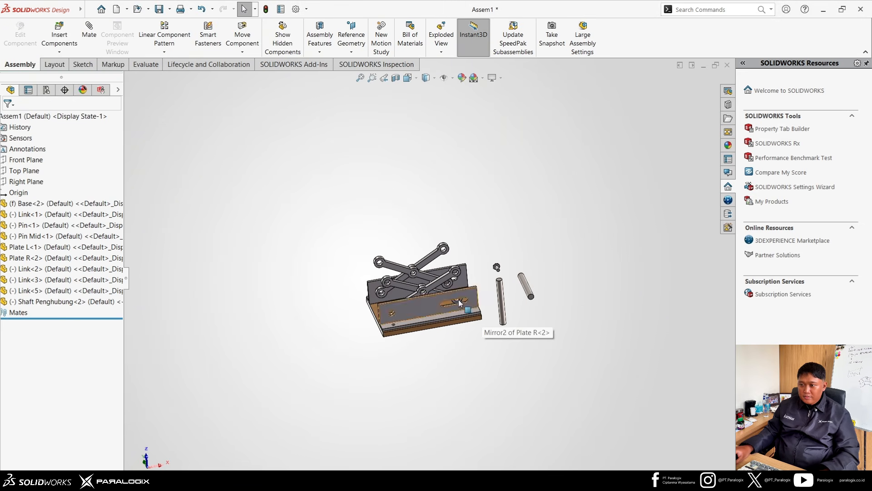
Add a concentric mate between the Shaft Penghubung's cylindrical face and Plate R's round hole
scroll(459, 299, "down", 5)
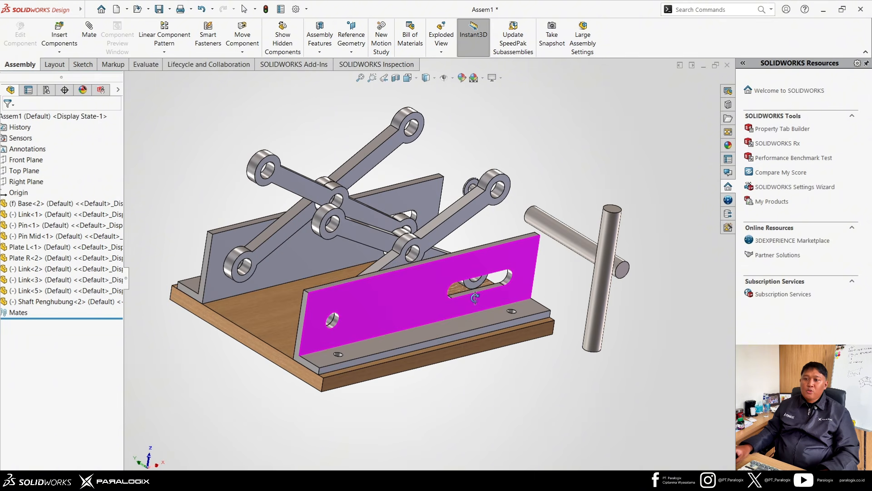
mouse_move(497, 394)
middle_mouse_down()
mouse_move(526, 400)
mouse_move(506, 398)
middle_mouse_up()
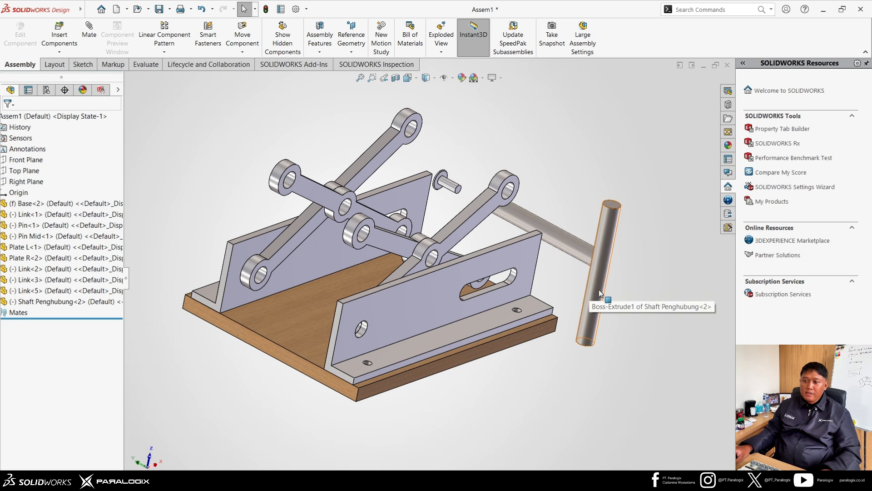
left_click(593, 311)
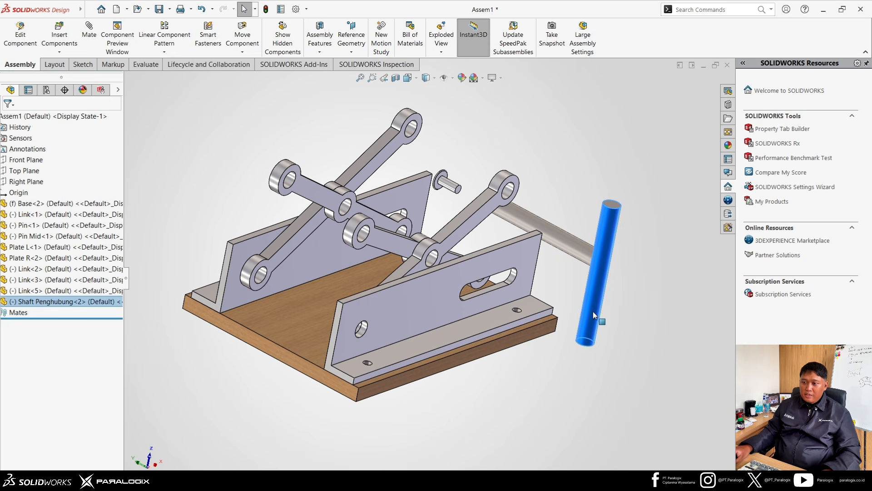
scroll(368, 328, "down", 8)
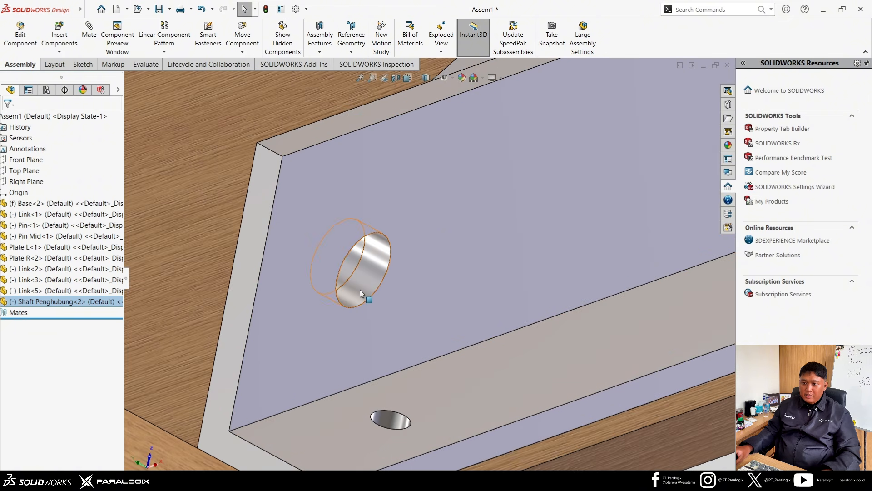
left_click(360, 290, "ctrl")
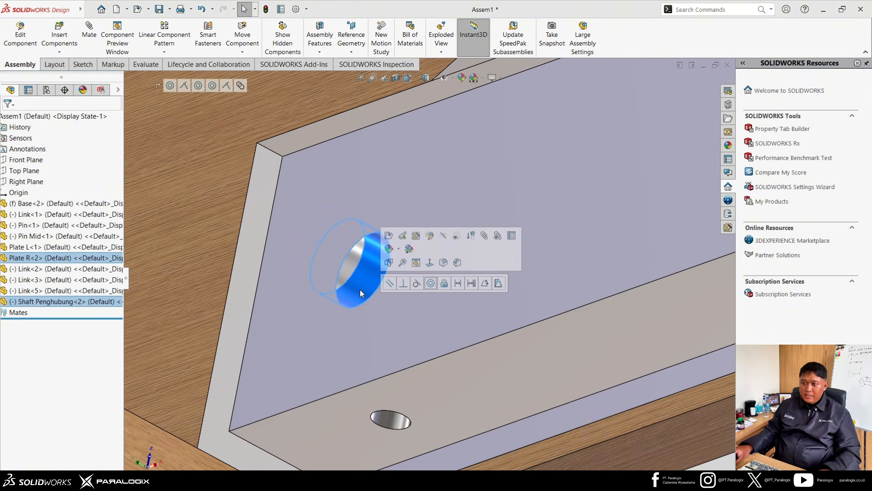
left_click(430, 284)
Slide the Shaft Penghubung along its axis out of Plate R's hole until it sits clear of the plates
scroll(367, 370, "up", 6)
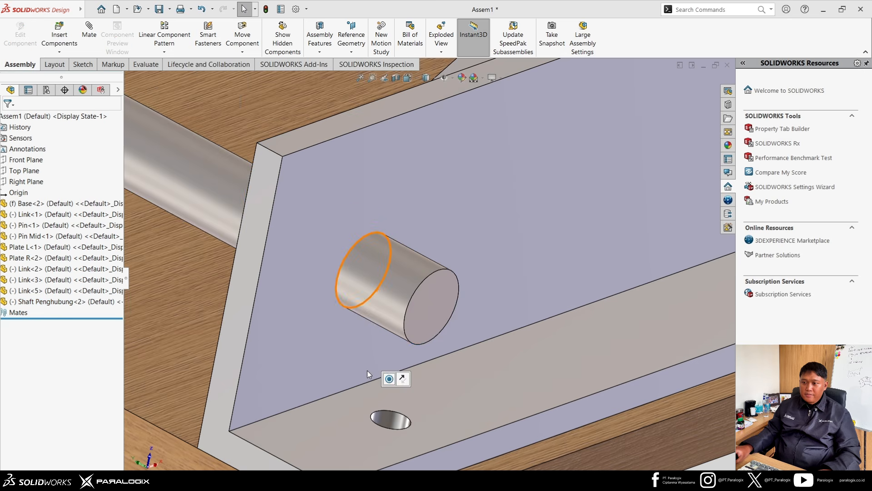
scroll(382, 305, "up", 5)
middle_click_drag(364, 294, 385, 291)
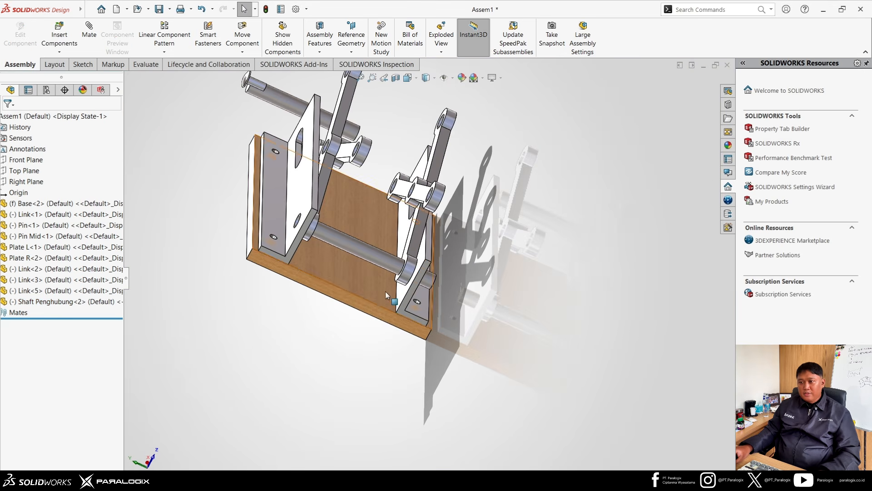
left_click_drag(373, 256, 438, 353)
key("Escape")
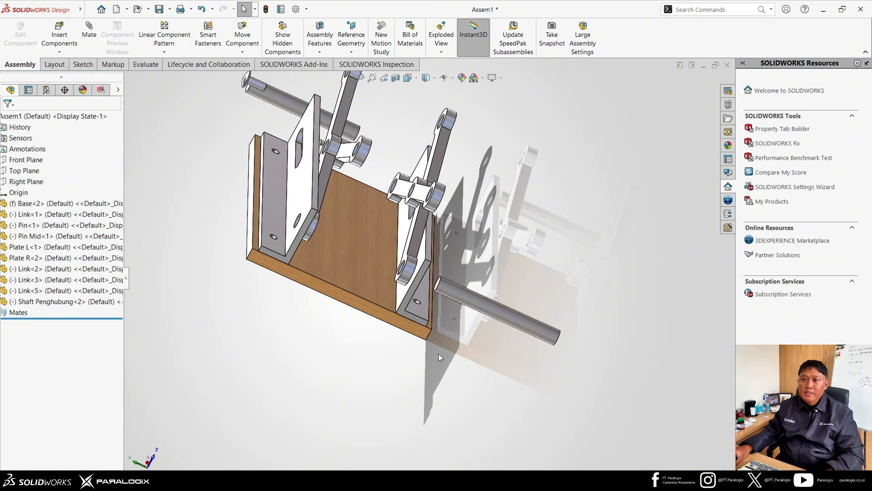
scroll(485, 307, "down", 5)
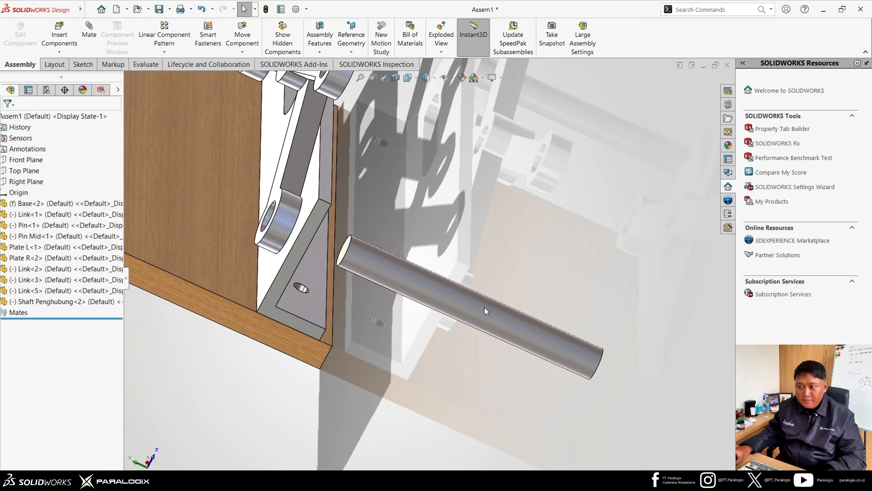
mouse_move(460, 306)
left_mouse_down()
mouse_move(386, 275)
mouse_move(498, 319)
mouse_move(475, 309)
left_mouse_up()
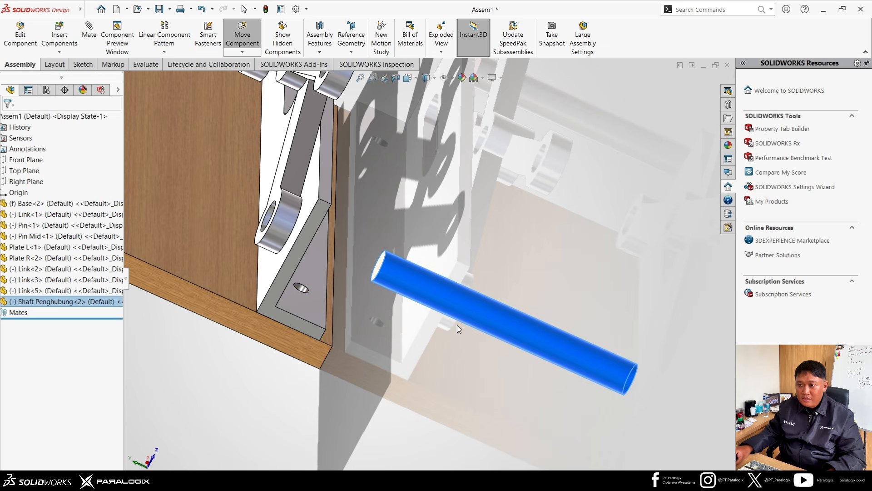
scroll(397, 334, "up", 3)
left_click(397, 334)
Start an advanced Width mate and choose both end faces of the Shaft Penghubung as the first width selections
middle_click_drag(397, 334, 314, 258)
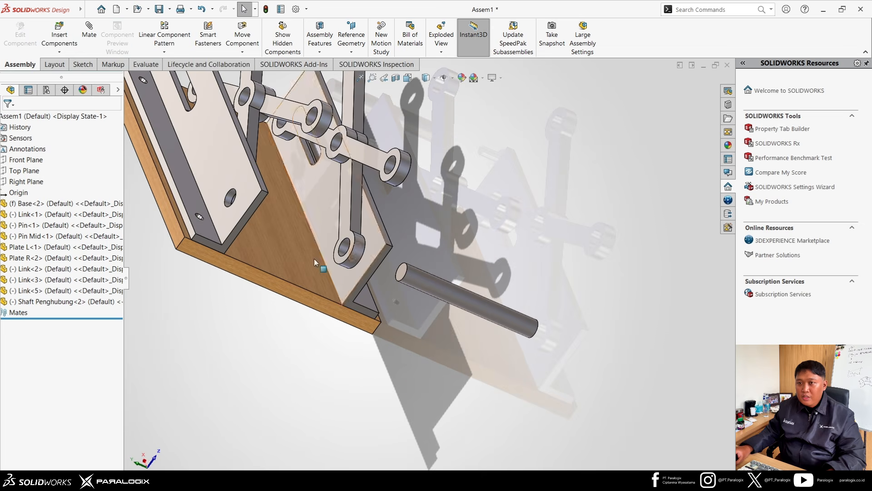
left_click(89, 30)
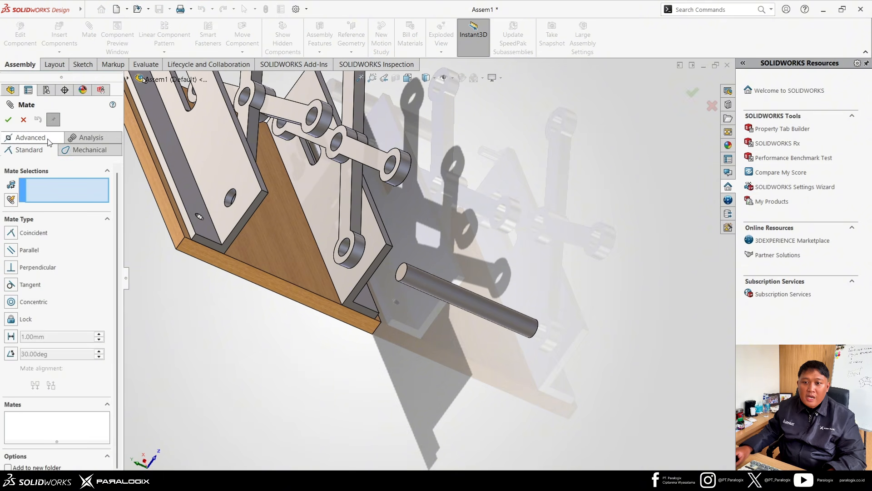
left_click(48, 141)
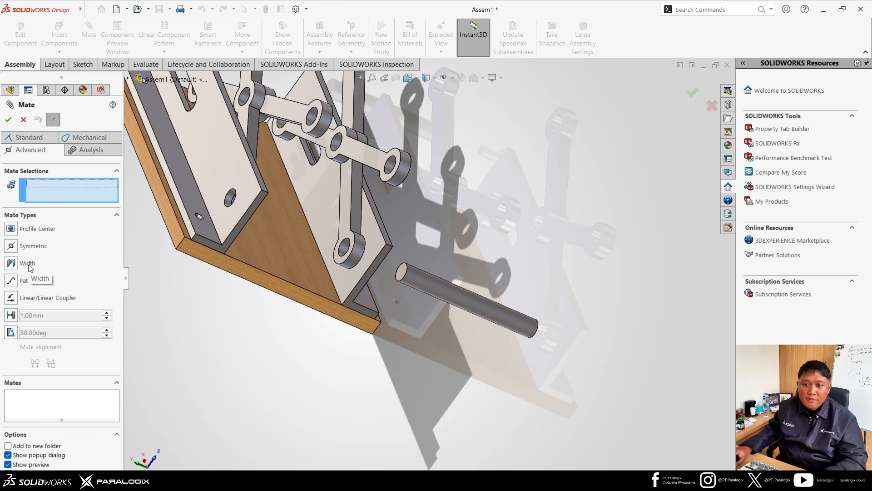
scroll(425, 285, "down", 5)
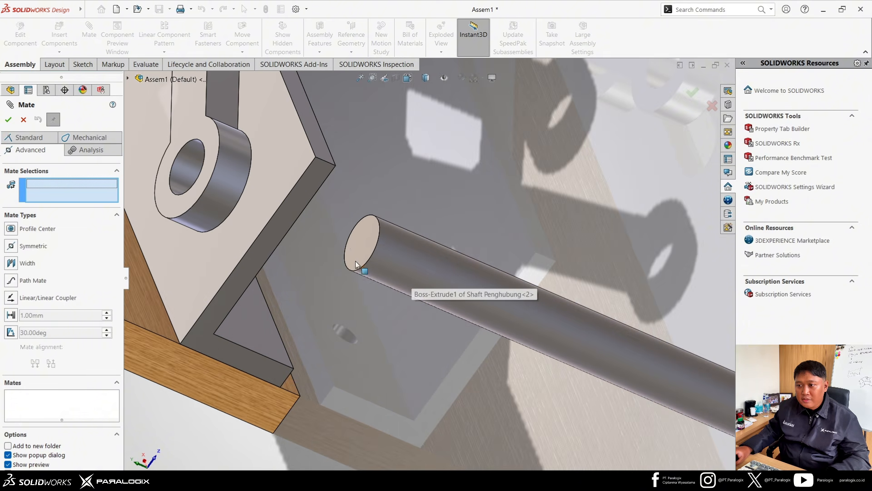
left_click(27, 264)
scroll(386, 222, "up", 5)
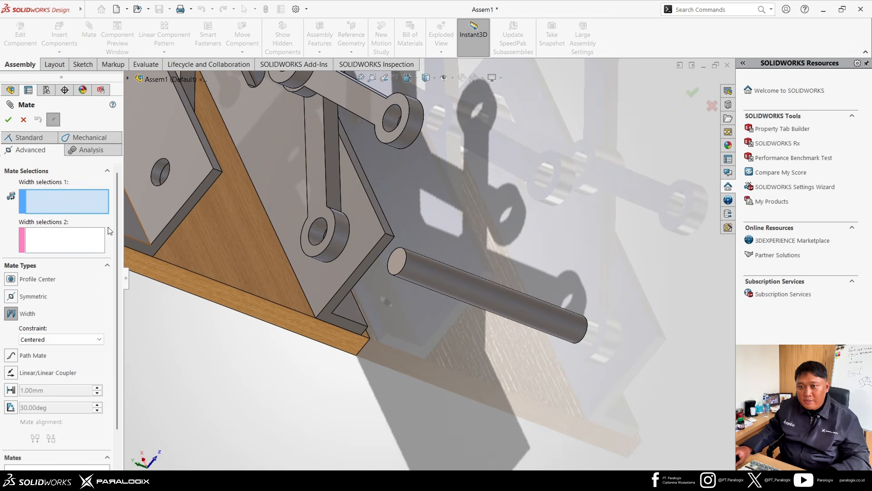
scroll(443, 256, "down", 3)
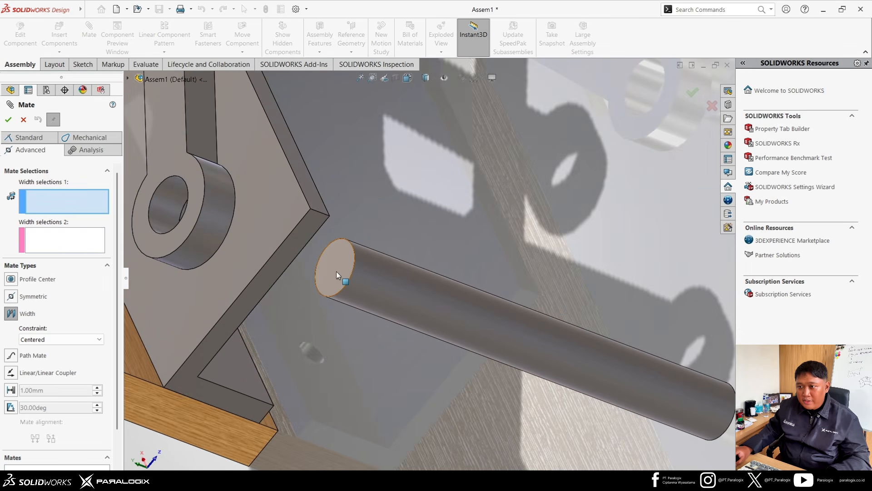
left_click(336, 271)
scroll(426, 295, "up", 3)
middle_click(427, 300)
middle_click_drag(477, 315, 454, 309)
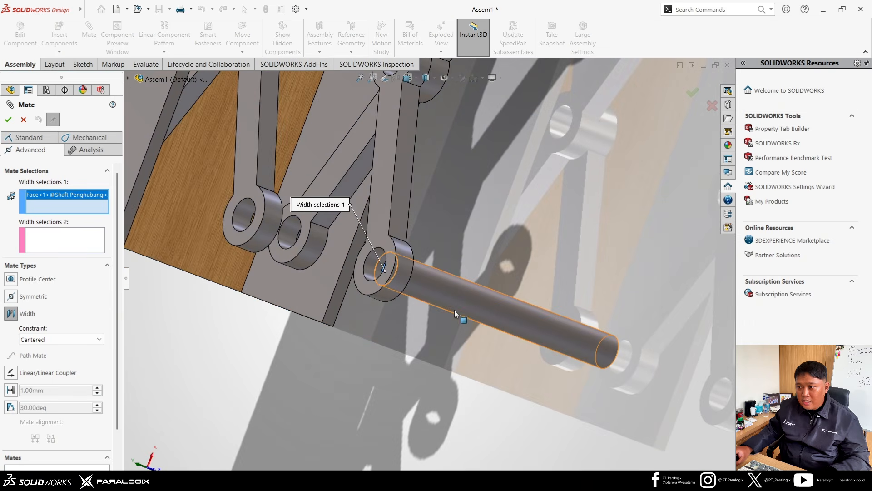
scroll(533, 320, "up", 5)
middle_click_drag(533, 320, 556, 342)
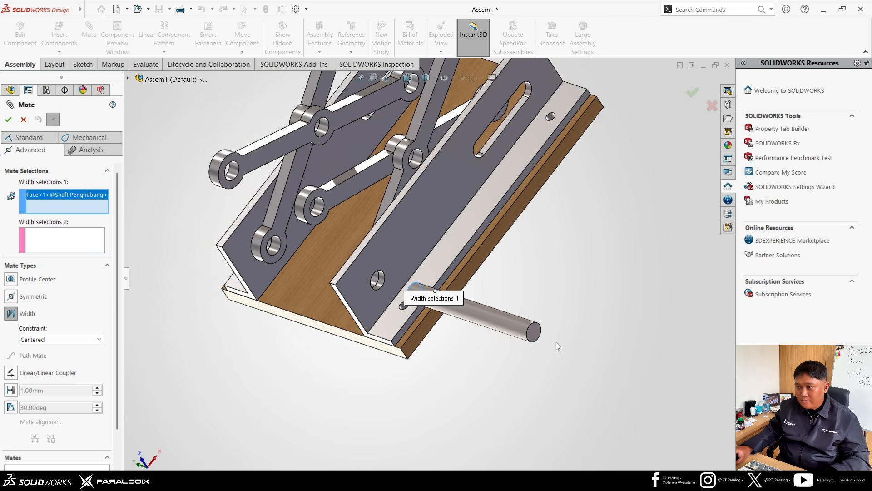
scroll(556, 342, "down", 2)
left_click(515, 327)
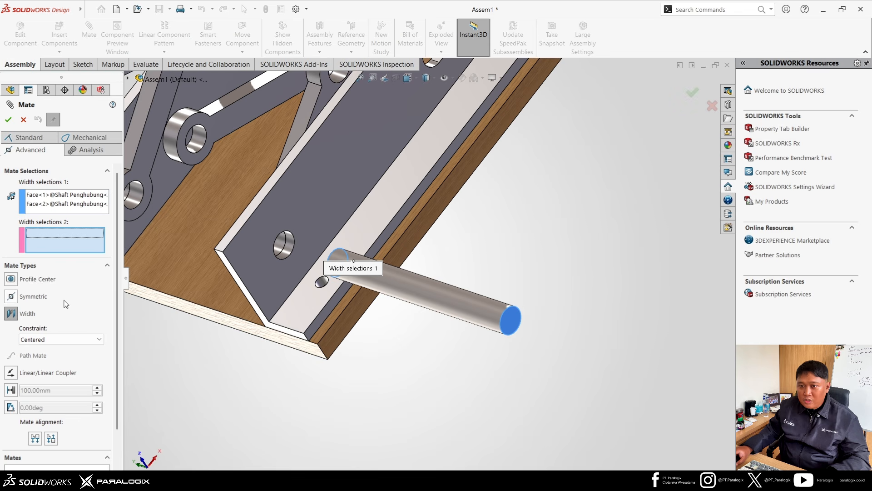
Use the outer slotted faces of Plate R and Plate L as the second width selections and apply the mate with the Centered constraint
scroll(380, 247, "up", 5)
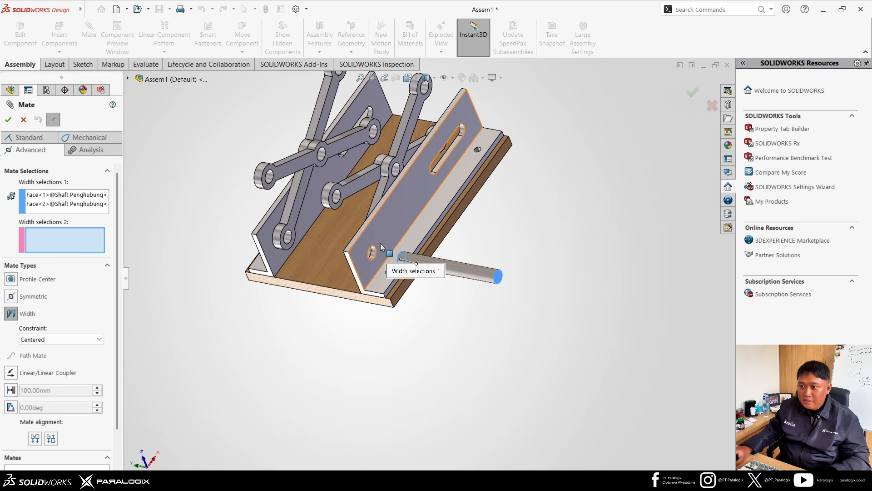
left_click(378, 225)
middle_click_drag(377, 237, 448, 238)
left_click(268, 210)
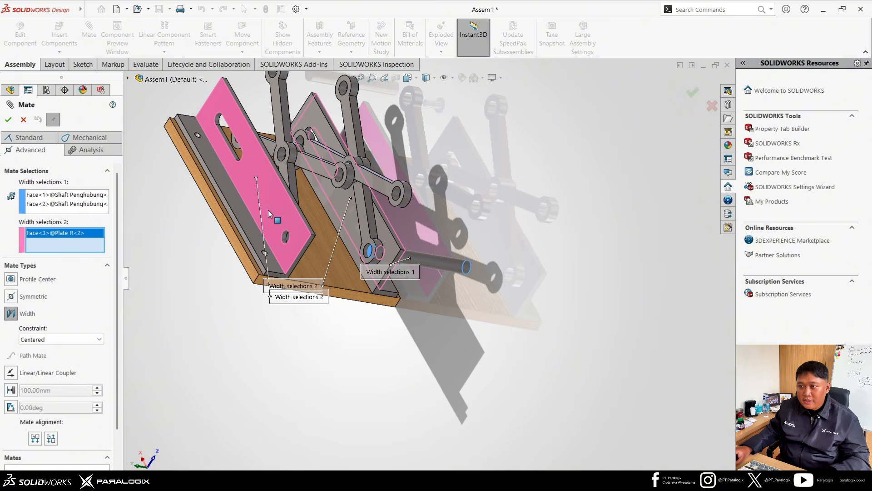
middle_click_drag(225, 324, 187, 318)
scroll(296, 271, "down", 5)
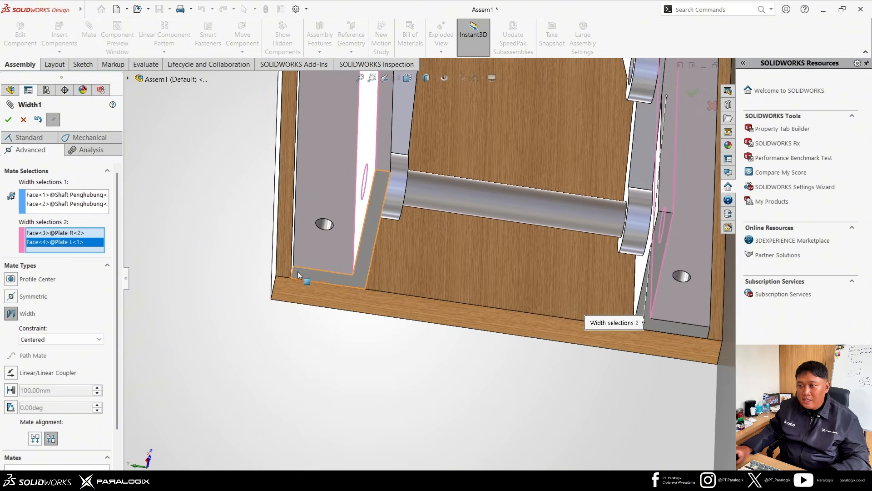
middle_click_drag(298, 271, 326, 237)
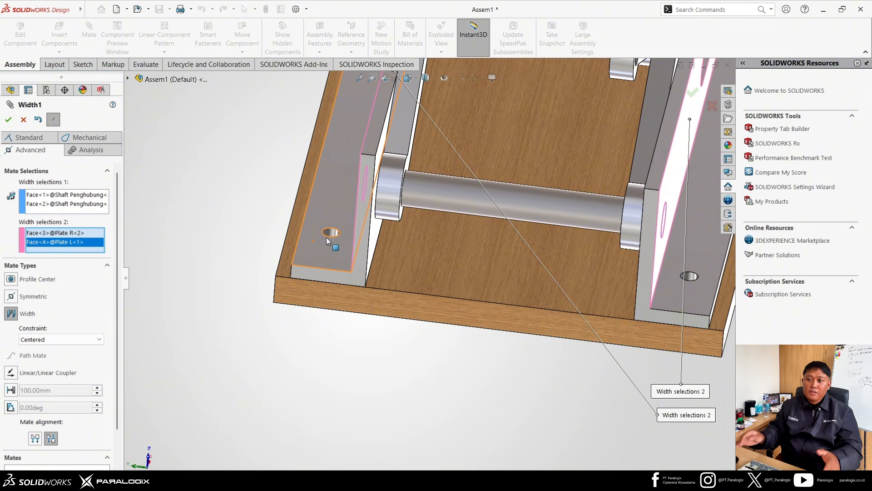
left_click(8, 122)
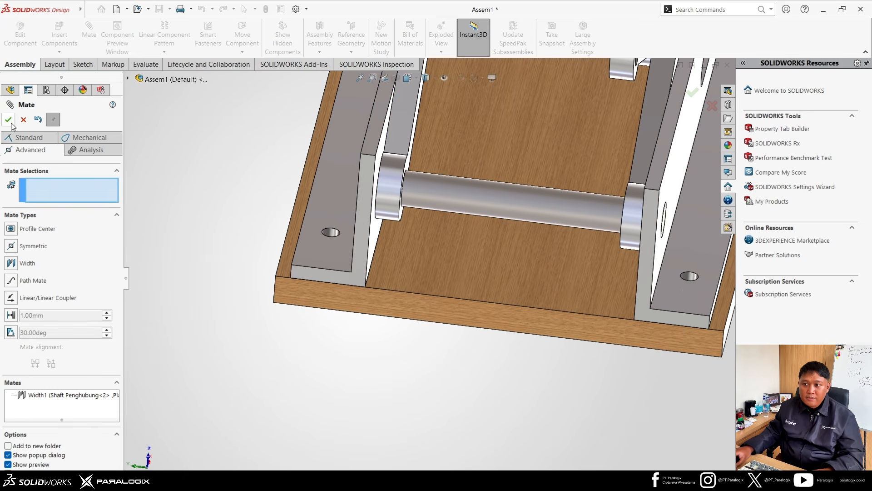
scroll(331, 259, "up", 8)
scroll(452, 189, "down", 5)
key("Escape")
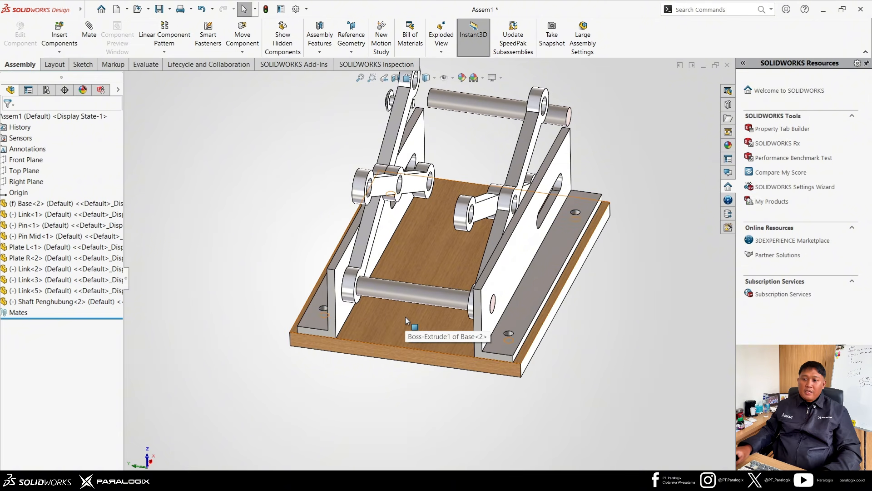
Copy the mated Shaft Penghubung and place the second instance clear of the assembly
left_click_drag(383, 277, 200, 111, "ctrl")
scroll(207, 170, "up", 6)
scroll(358, 225, "down", 4)
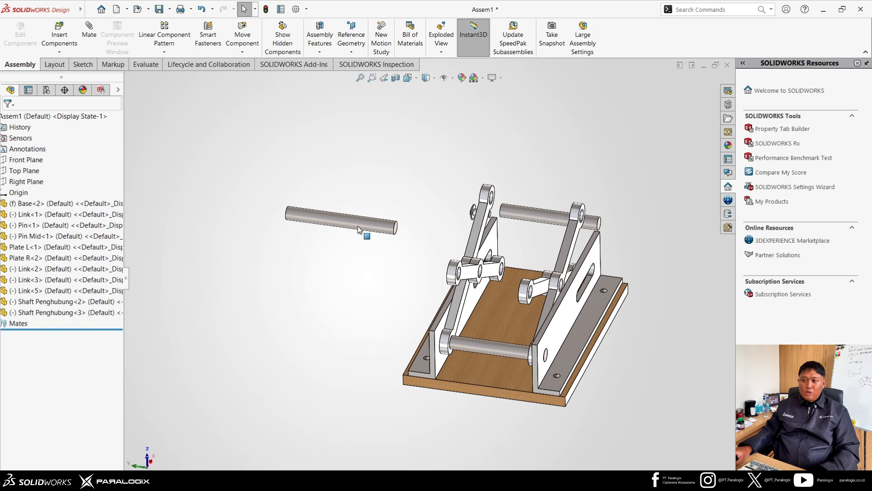
Add a slot mate between the copied Shaft Penghubung's cylindrical face and Plate R's slot
scroll(359, 227, "down", 4)
mouse_move(454, 237)
middle_mouse_down()
mouse_move(454, 251)
mouse_move(452, 241)
middle_mouse_up()
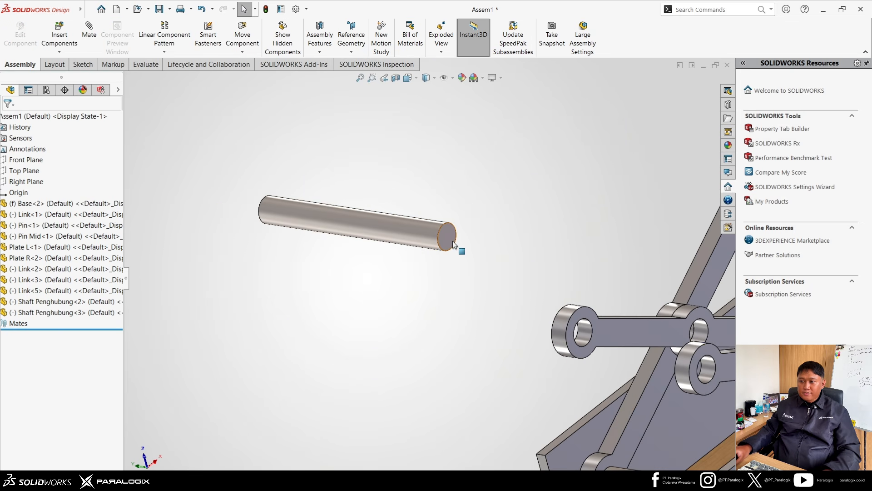
left_click(385, 236)
scroll(506, 286, "up", 6)
scroll(467, 288, "down", 8)
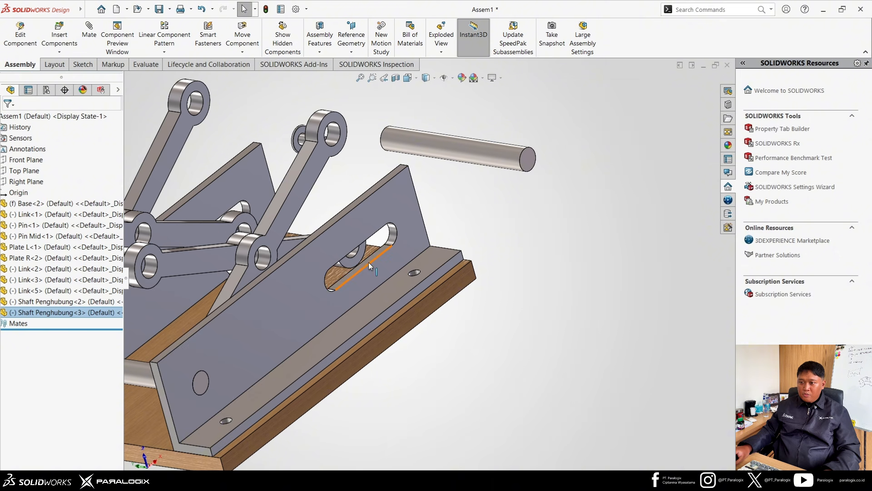
left_click(368, 262)
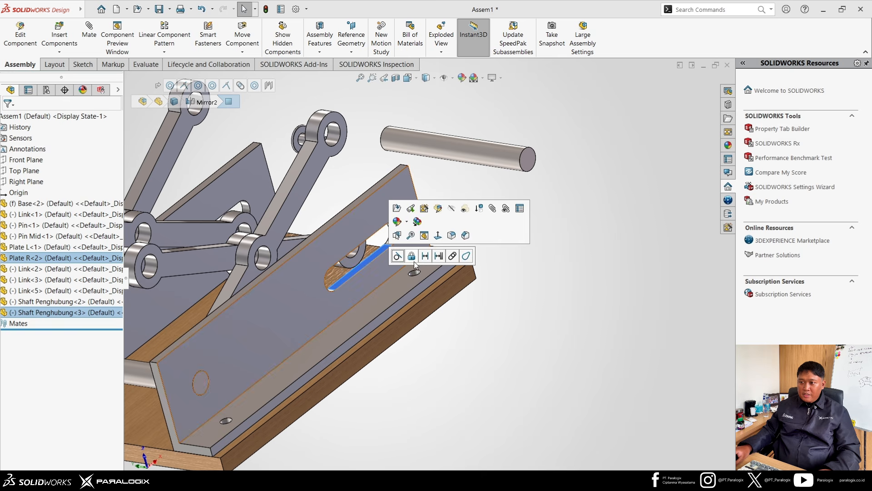
left_click(453, 257)
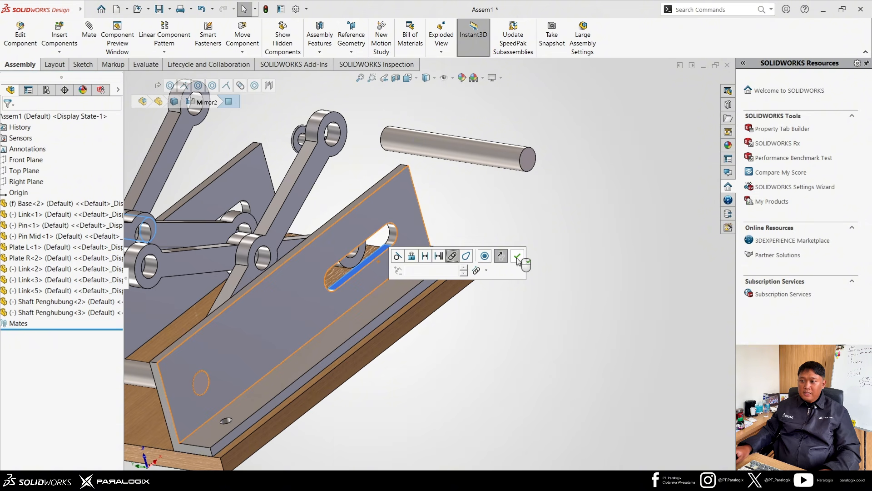
left_click(517, 258)
Add a Width mate centring the copied shaft's two end faces between the outer slotted faces of Plate L and Plate R
scroll(330, 267, "up", 6)
middle_click_drag(331, 267, 417, 293)
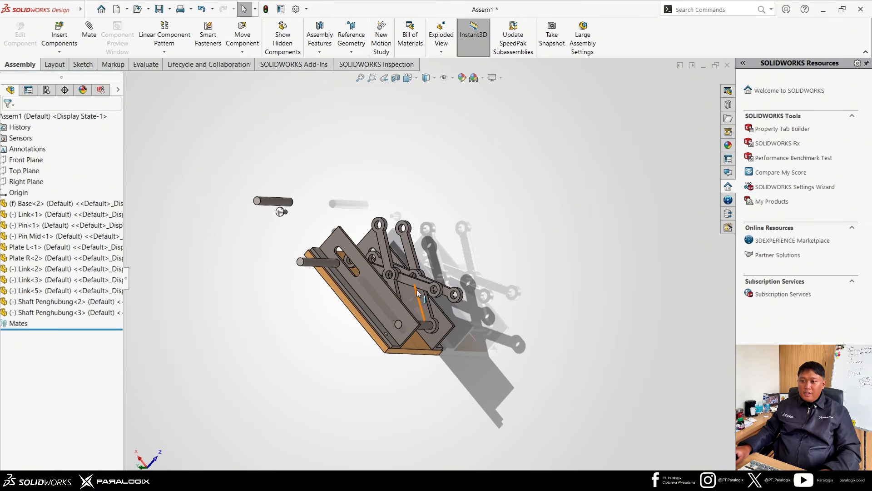
scroll(347, 271, "down", 4)
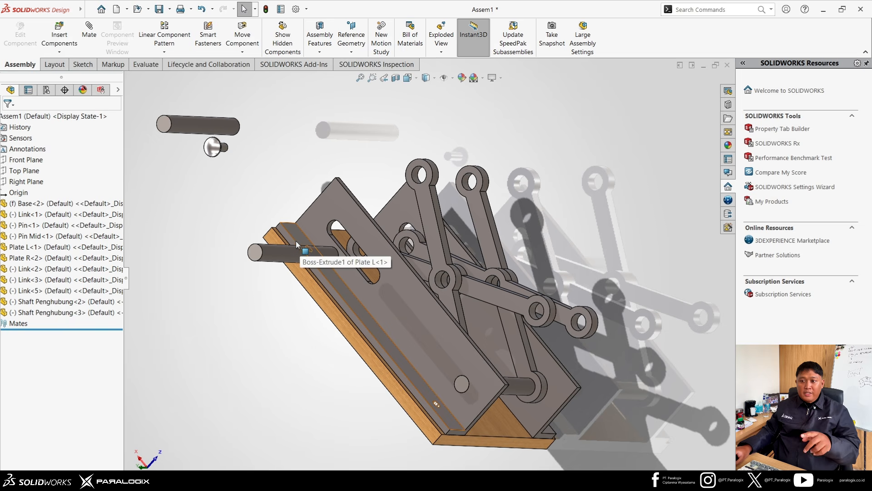
scroll(296, 245, "down", 3)
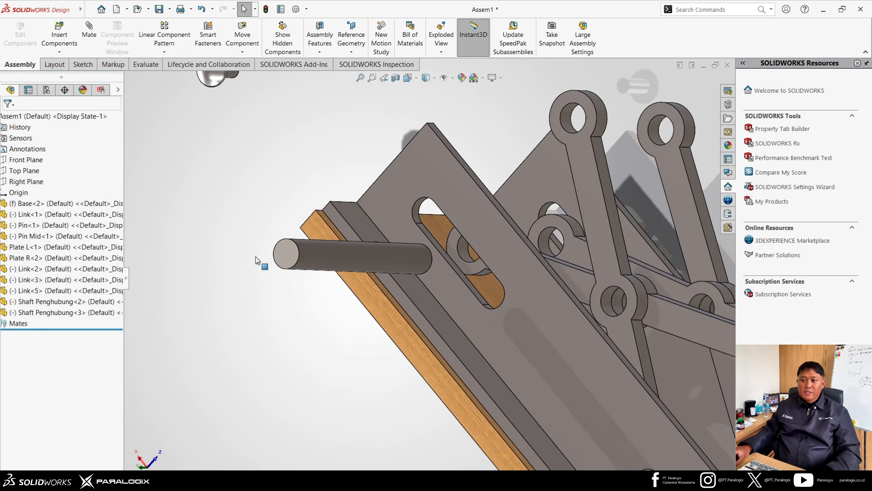
left_click(284, 263)
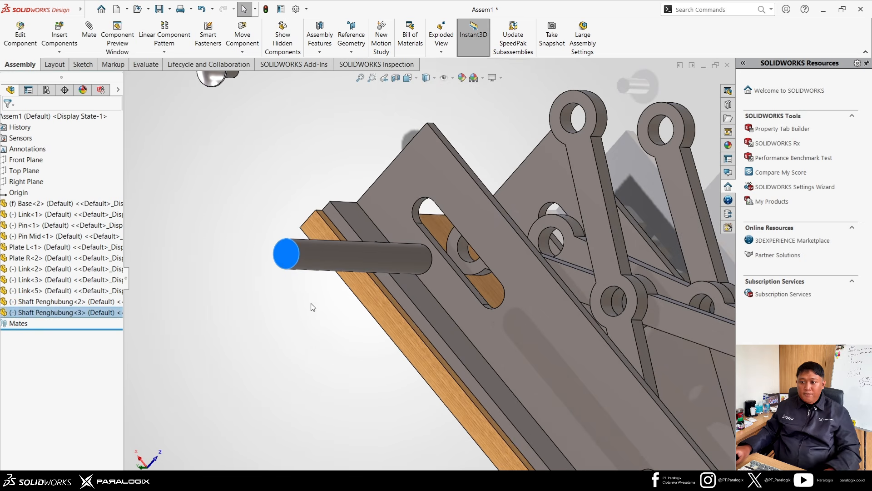
middle_click_drag(301, 360, 281, 240)
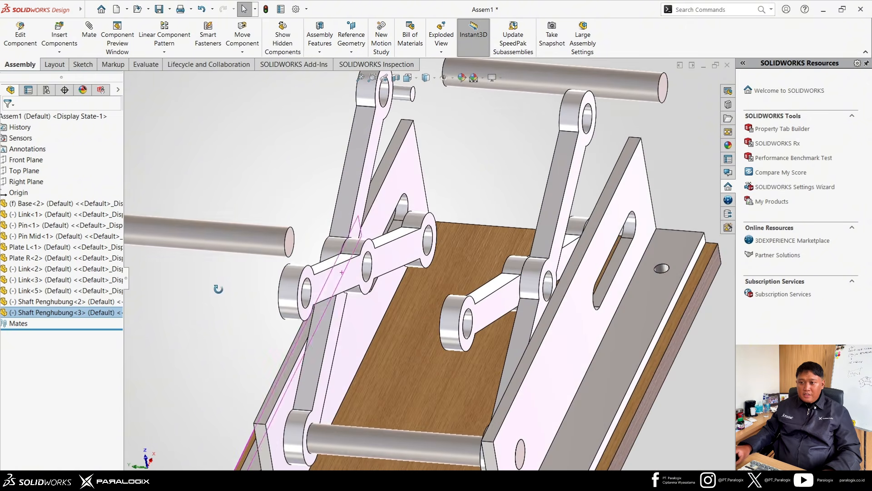
left_click(291, 249)
middle_click_drag(291, 249, 366, 171)
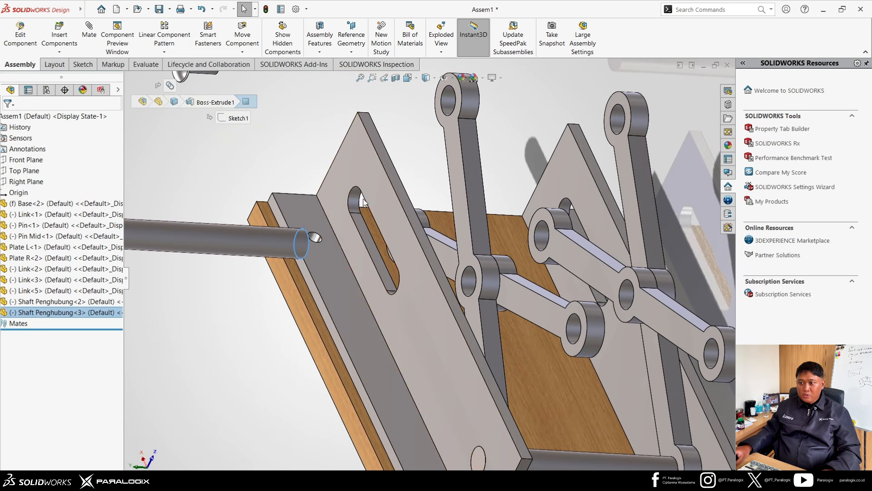
left_click(366, 170, "ctrl")
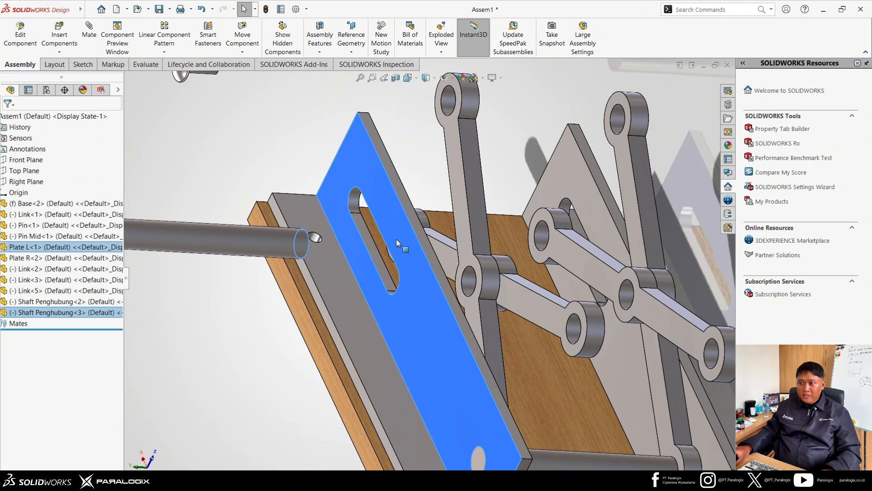
middle_click_drag(397, 240, 560, 220)
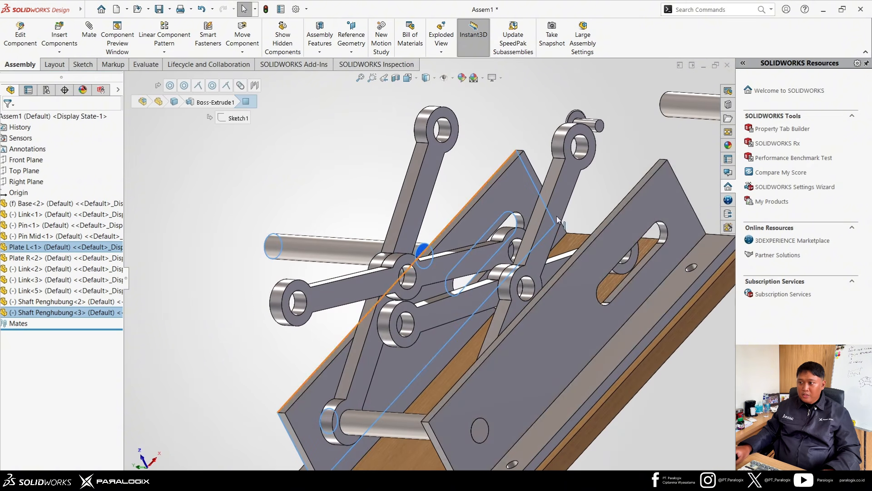
left_click(651, 200, "ctrl")
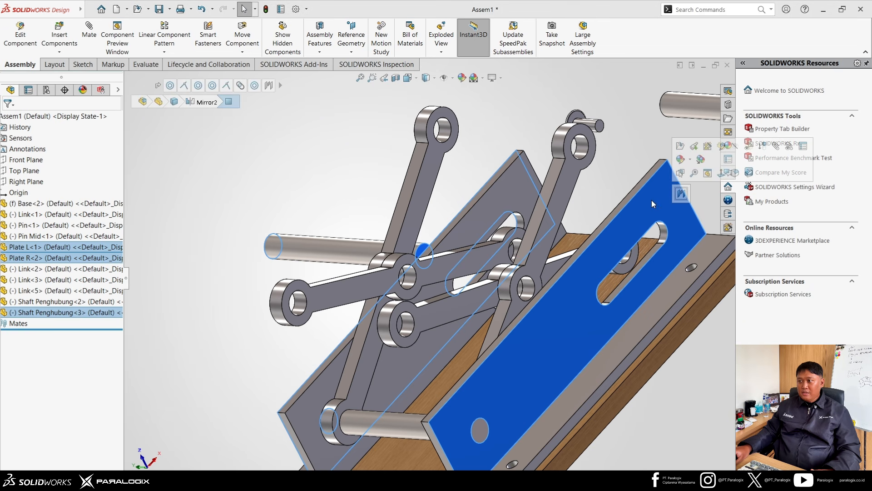
left_click(682, 195)
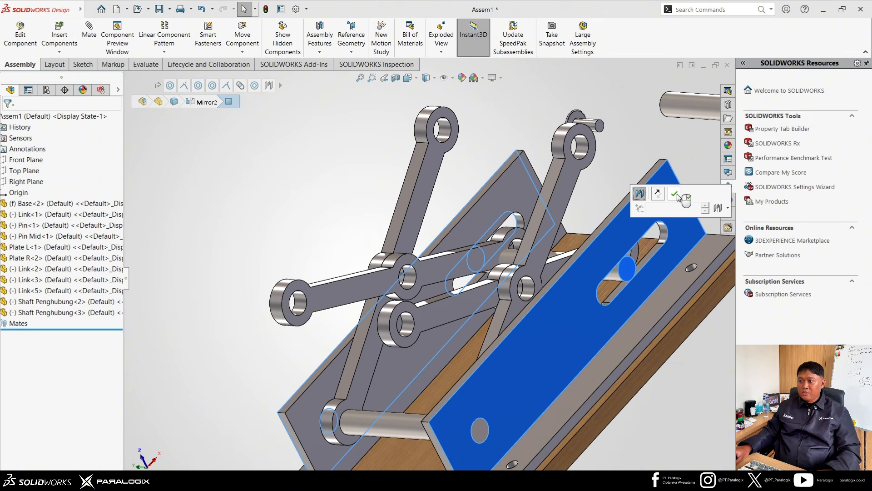
left_click(676, 194)
Add a concentric mate between Link<5>'s end hole and the cylindrical face of the second Shaft Penghubung in the plate slots
scroll(584, 257, "up", 2)
scroll(511, 260, "down", 5)
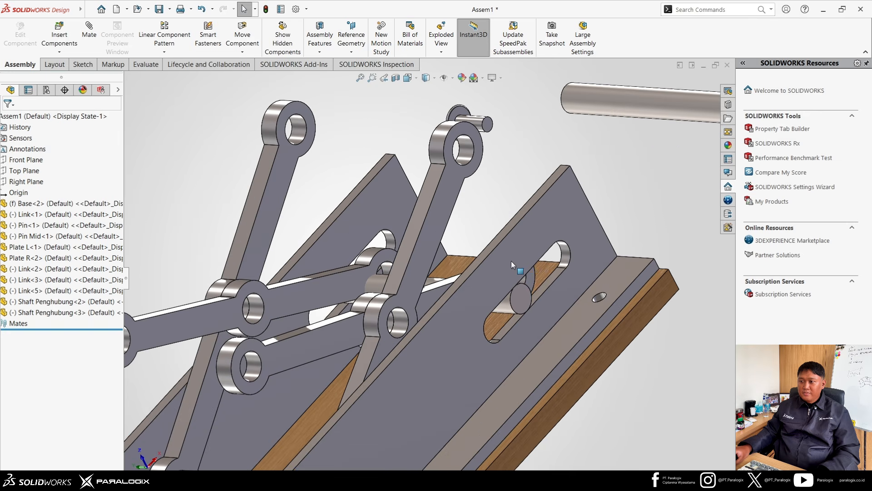
middle_click_drag(521, 287, 545, 290)
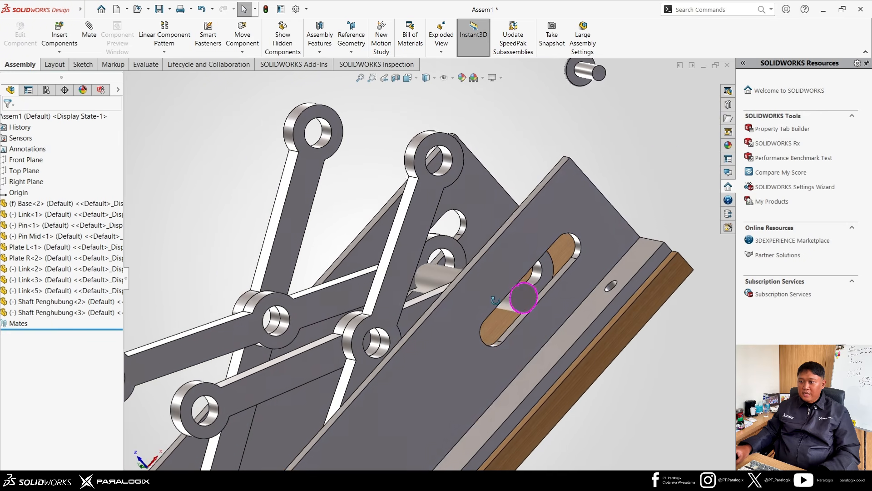
left_click(537, 277)
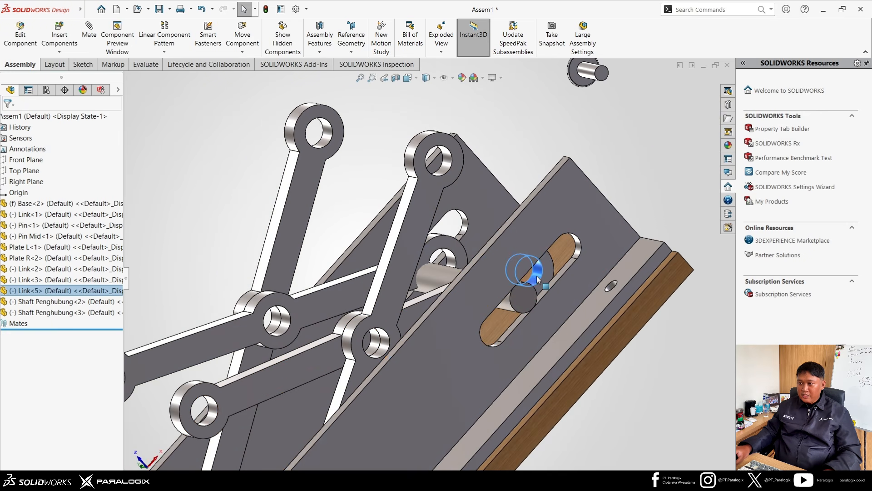
left_click(505, 303, "ctrl")
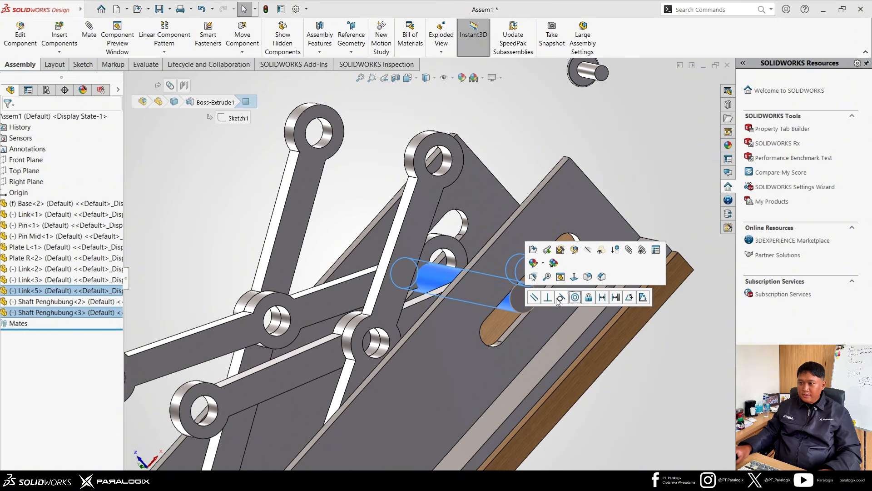
left_click(575, 298)
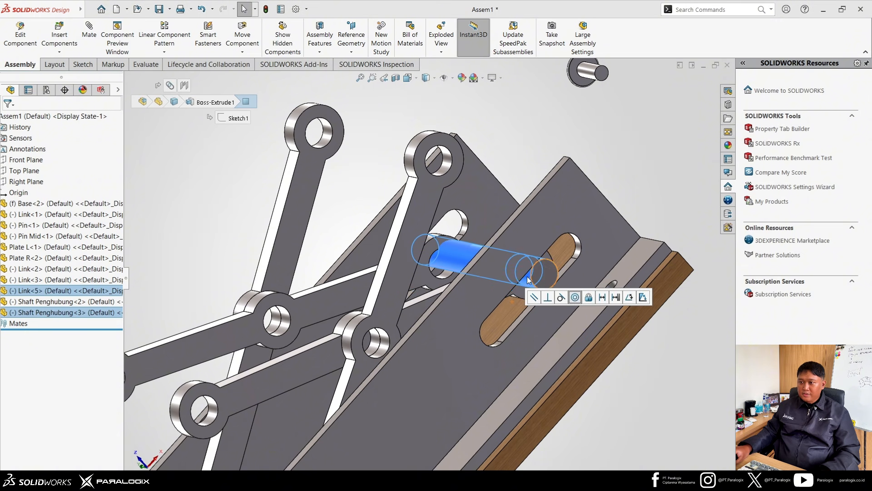
scroll(491, 226, "up", 5)
middle_click_drag(477, 252, 500, 260)
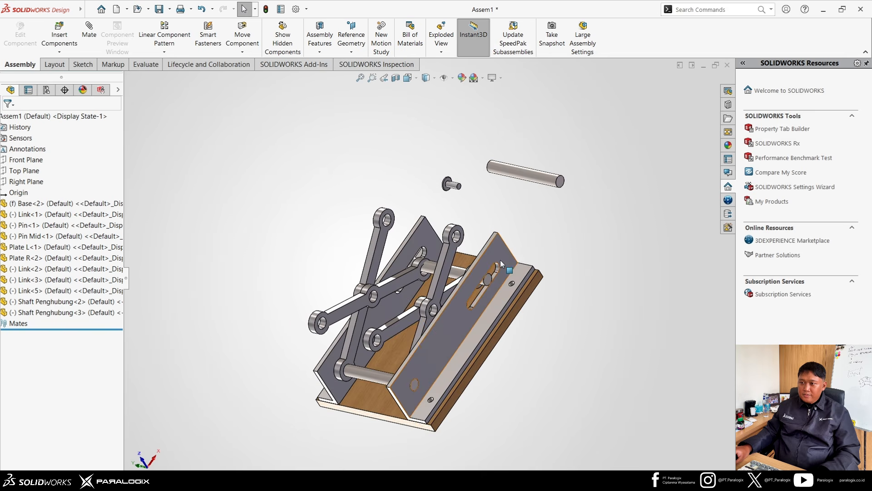
Add a concentric mate between Pin Mid's cylindrical face and the middle hole of Link<3>
scroll(513, 204, "up", 5)
left_click(565, 146)
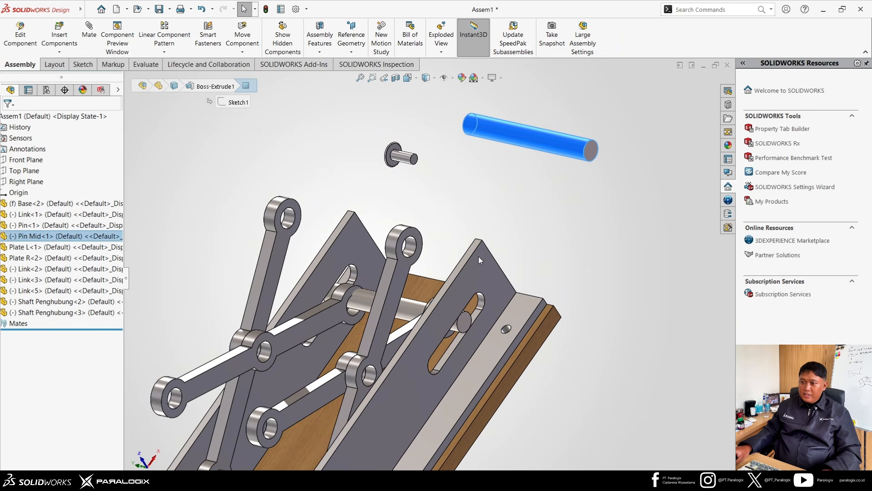
left_click(371, 377, "ctrl")
left_click(527, 244)
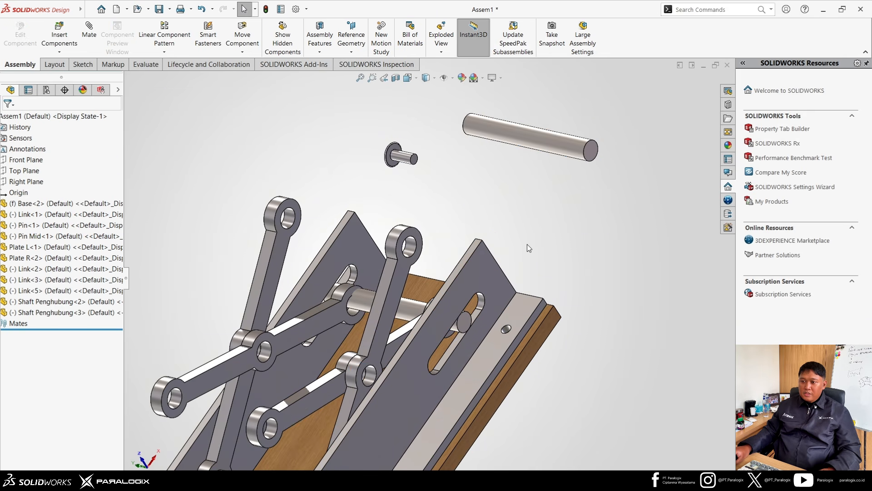
left_click(544, 135)
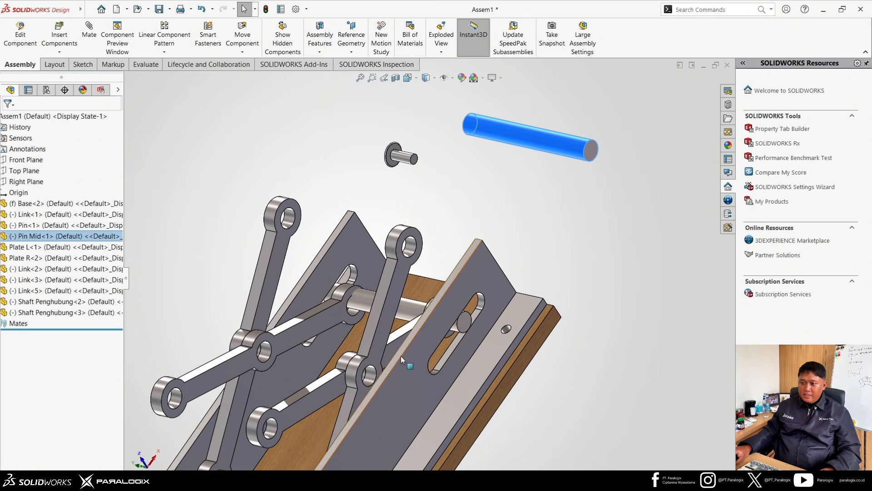
left_click(370, 380, "ctrl")
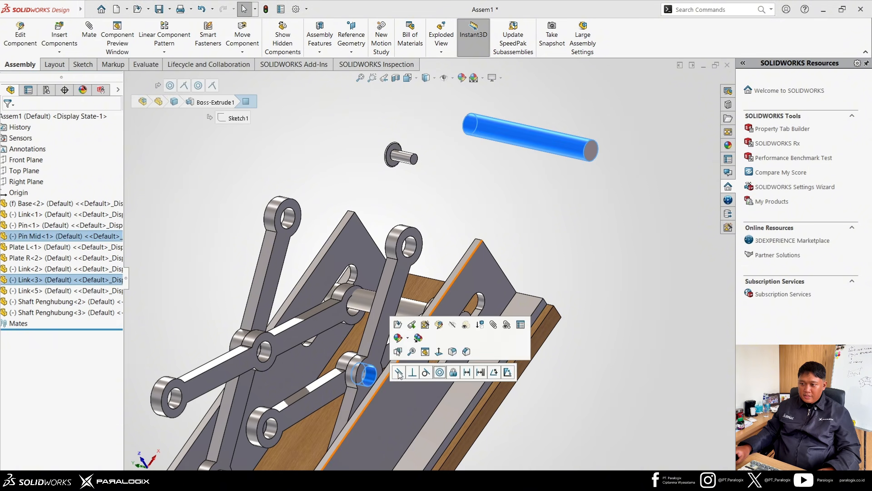
left_click(440, 372)
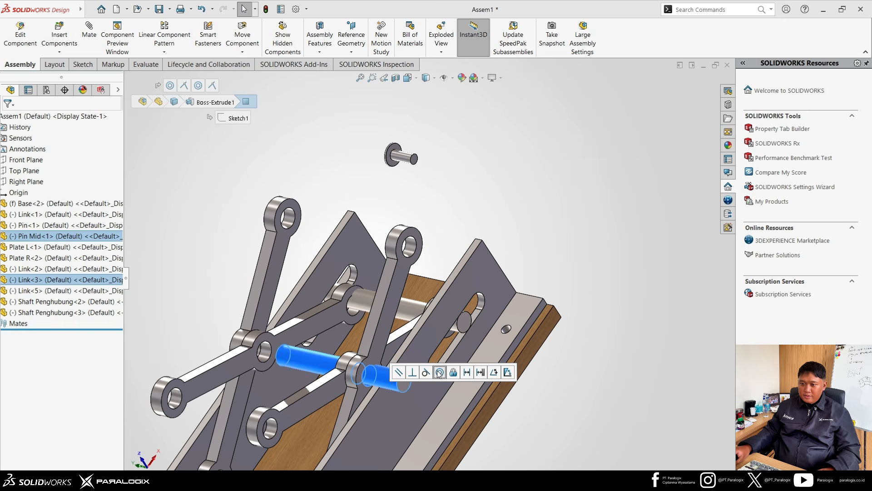
Add a concentric mate between Pin Mid's cylindrical face and the middle hole of Link<2>
left_click(296, 366)
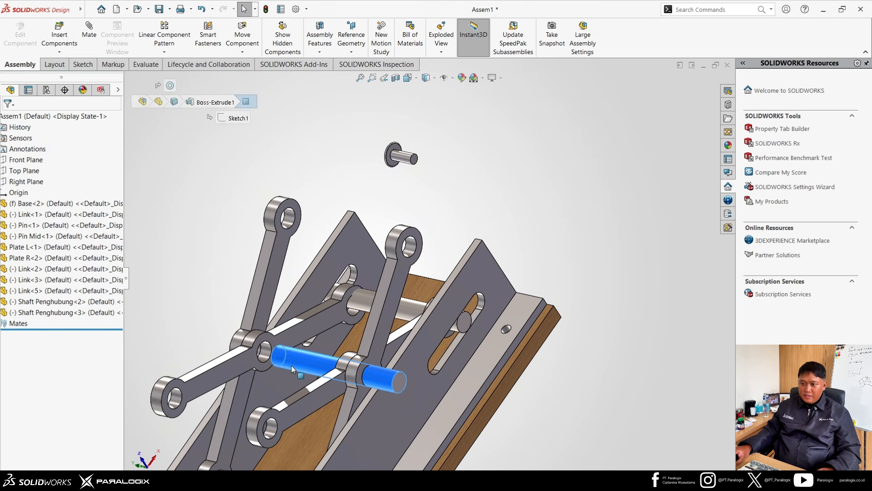
left_click(266, 357, "ctrl")
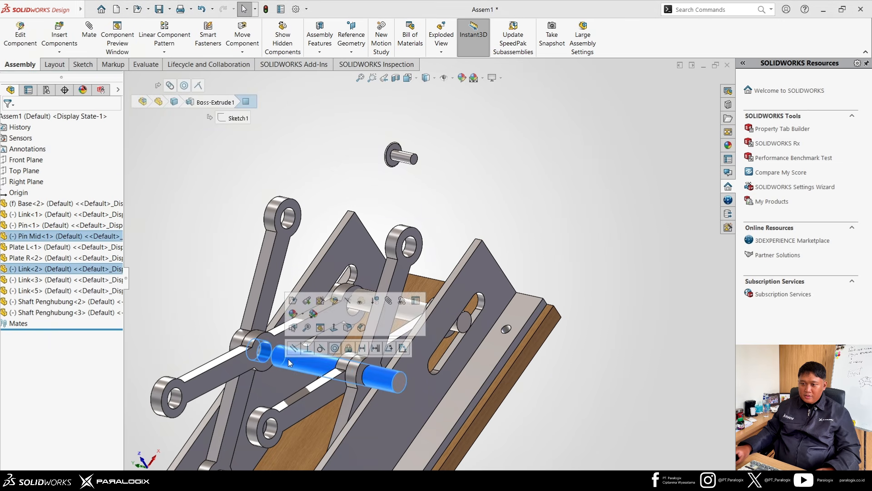
left_click(335, 348)
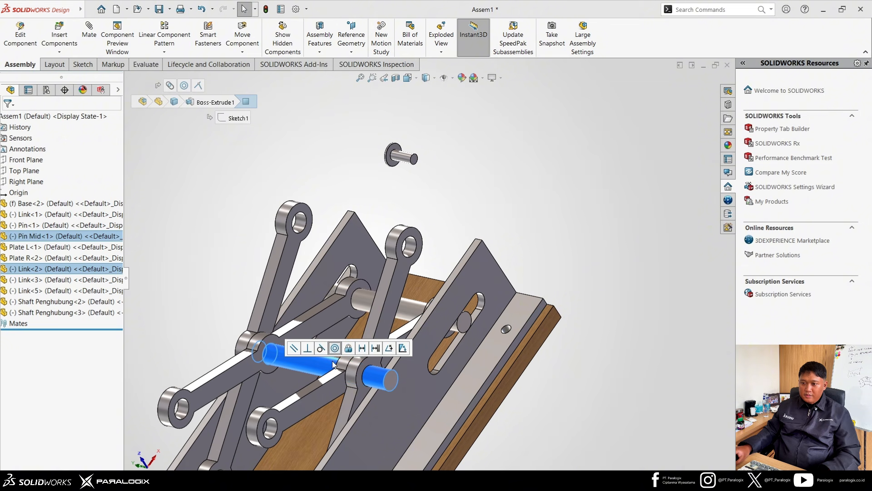
scroll(386, 386, "down", 3)
middle_click_drag(388, 380, 384, 331)
scroll(404, 344, "up", 5)
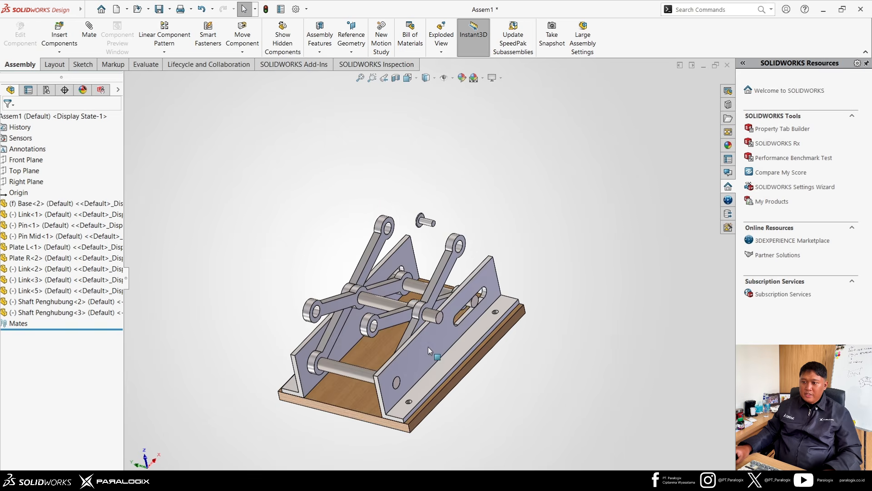
Add a Width mate centring Pin Mid's two end faces between the outer faces of Link<3> and Link<1>
scroll(430, 310, "down", 8)
left_click(453, 287)
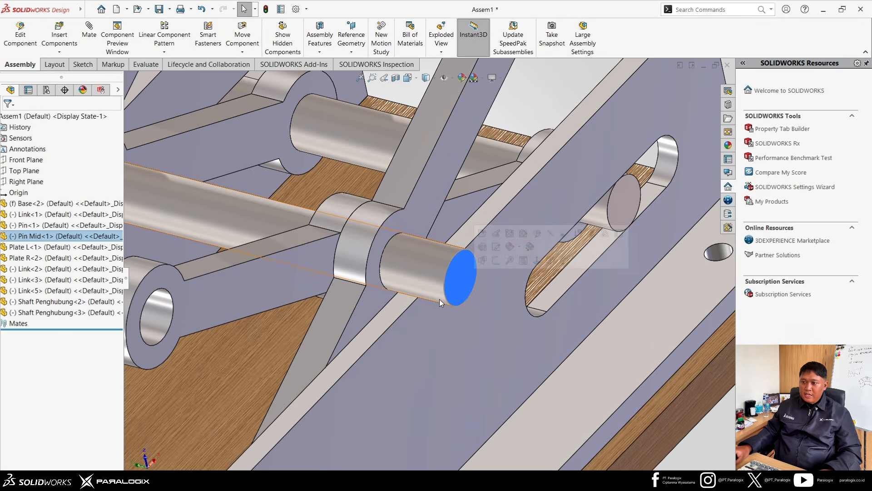
scroll(447, 281, "up", 4)
left_click(443, 206, "ctrl")
scroll(413, 243, "up", 3)
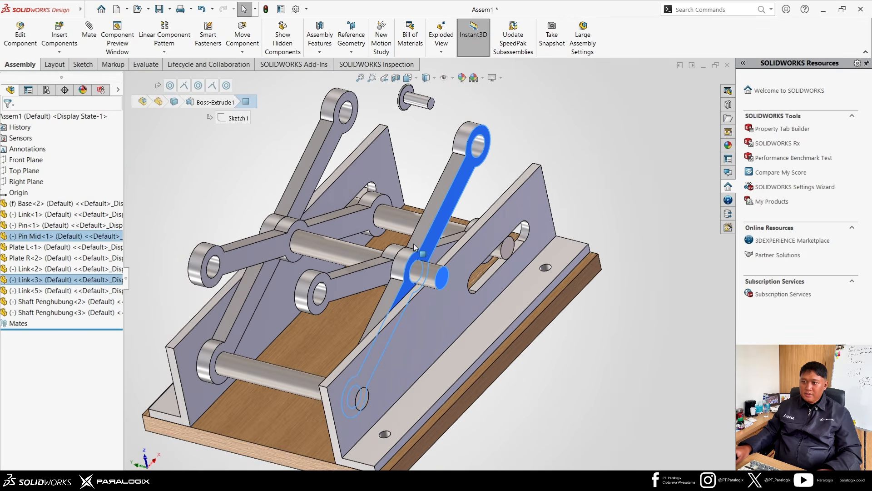
middle_click_drag(413, 243, 301, 193)
left_click(289, 190, "ctrl")
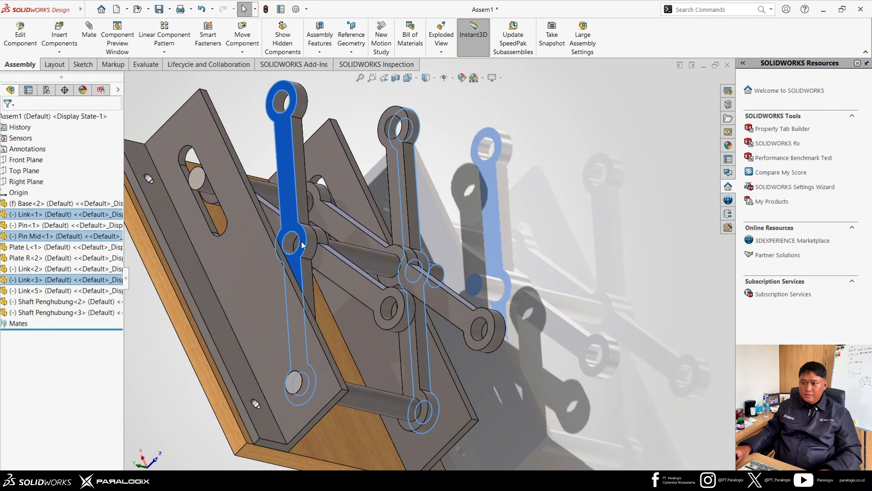
scroll(334, 264, "down", 5)
left_click(334, 261, "ctrl")
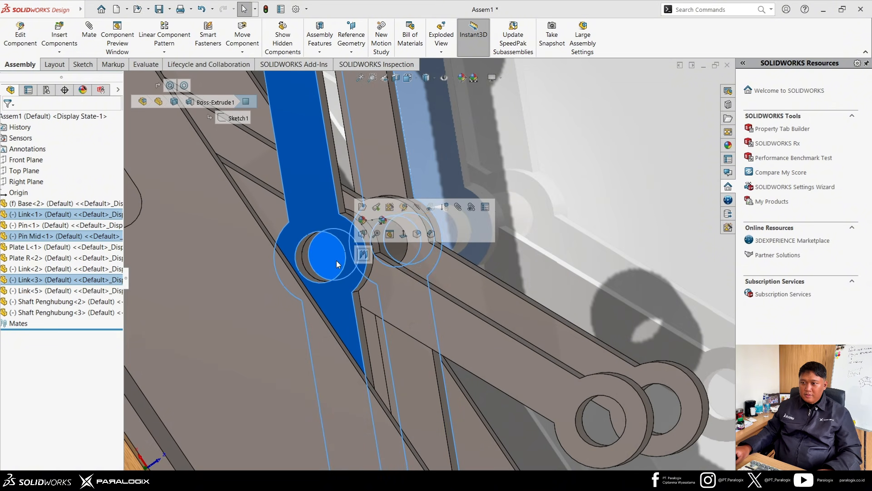
left_click(363, 255)
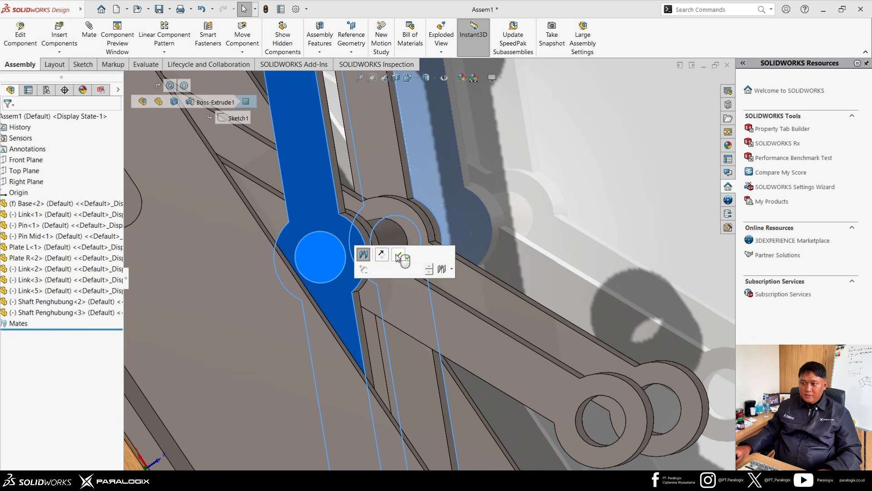
left_click(399, 256)
scroll(364, 302, "up", 10)
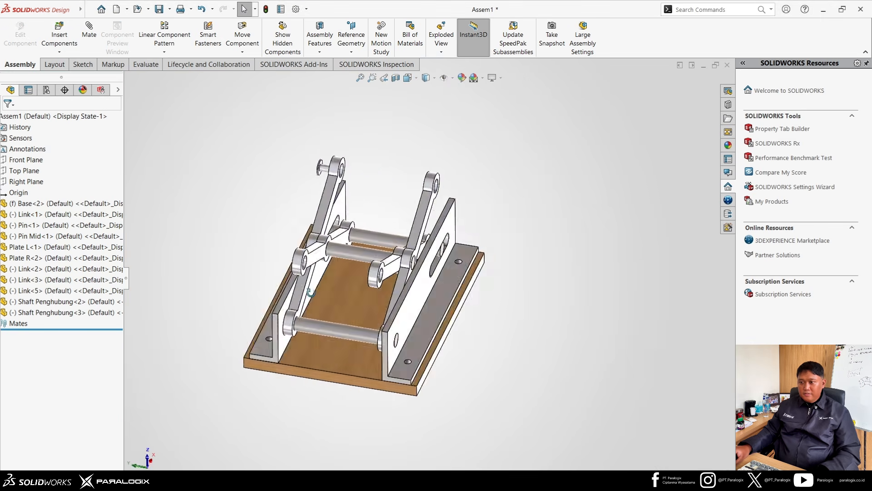
Move the free end of Link<5> upward to test the scissor linkage's motion
middle_click_drag(313, 277, 345, 250)
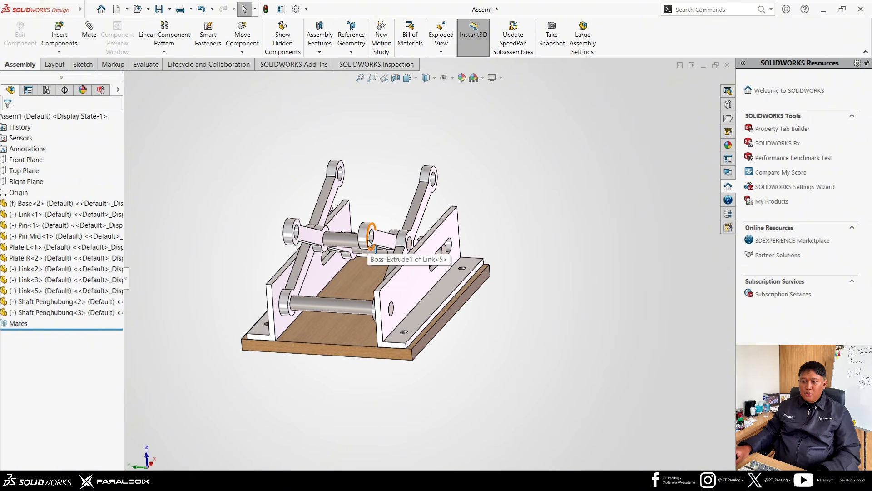
left_click_drag(369, 242, 393, 187)
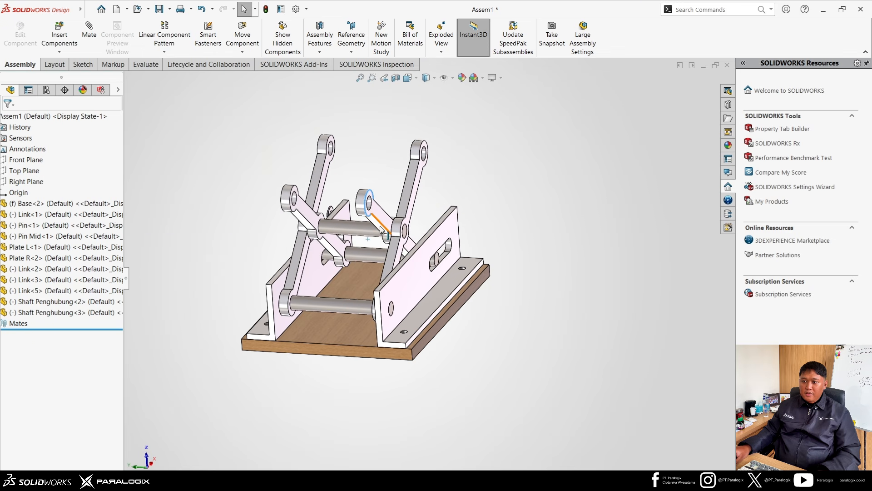
scroll(377, 282, "up", 3)
middle_click_drag(364, 272, 428, 274)
scroll(400, 286, "down", 5)
scroll(407, 293, "up", 3)
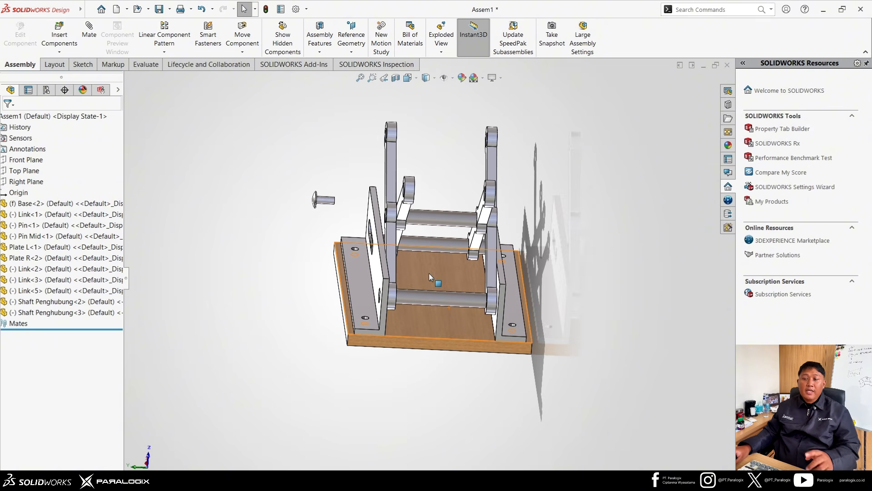
Copy the Base and place the second instance above the scissor links
left_click_drag(429, 280, 469, 96, "ctrl")
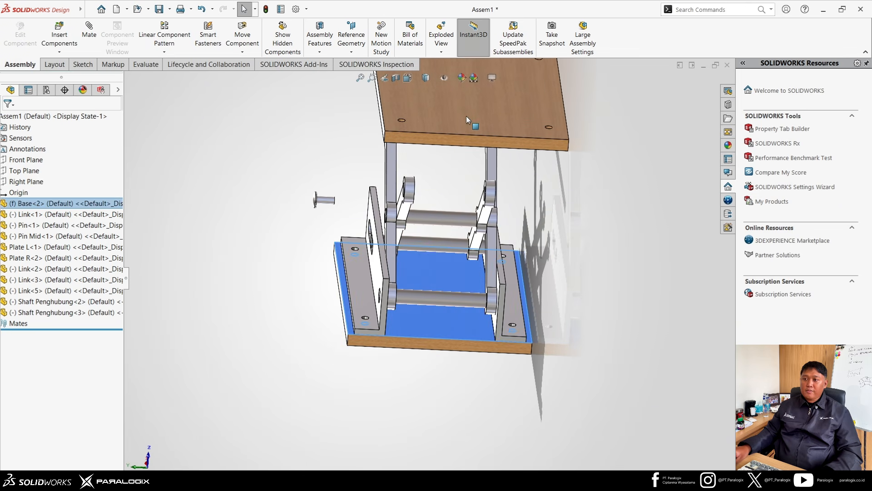
scroll(433, 286, "up", 3)
middle_click_drag(421, 285, 432, 265)
key("Escape")
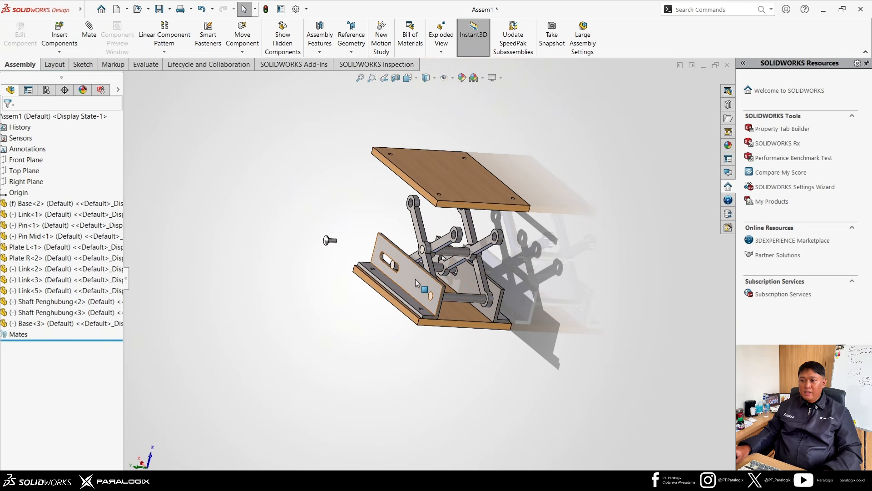
Copy Plate L and Plate R, placing each new instance clear of the assembly on either side of the copied Base
left_click_drag(405, 282, 286, 109, "ctrl")
key("Escape")
middle_click_drag(496, 282, 462, 279)
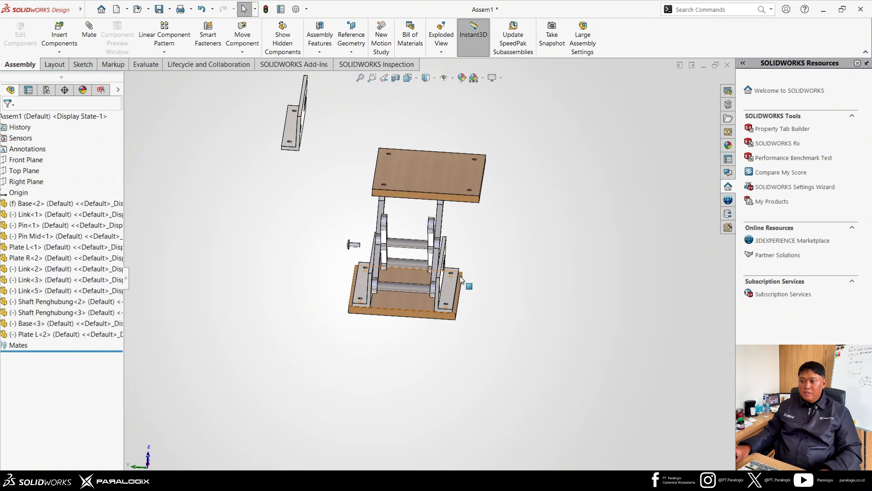
left_click_drag(462, 278, 578, 134, "ctrl")
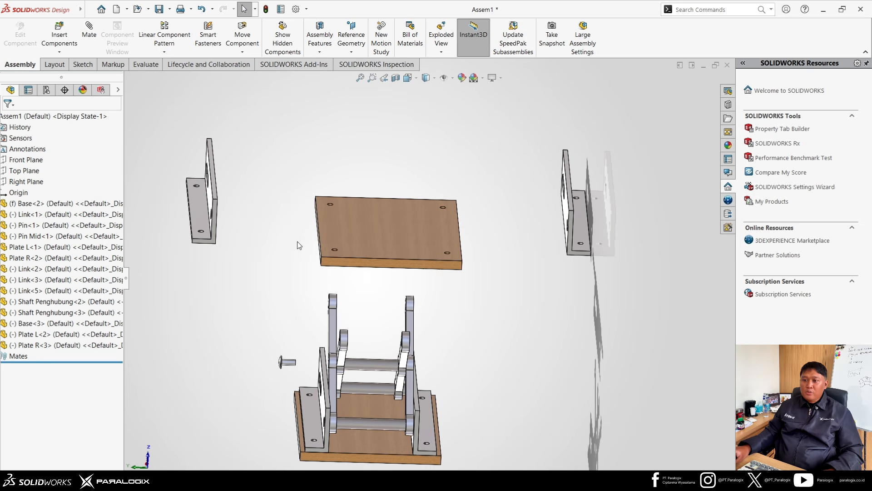
Add a concentric mate between a corner hole of the copied Base and the matching corner hole of the original Base
middle_click_drag(300, 246, 322, 257)
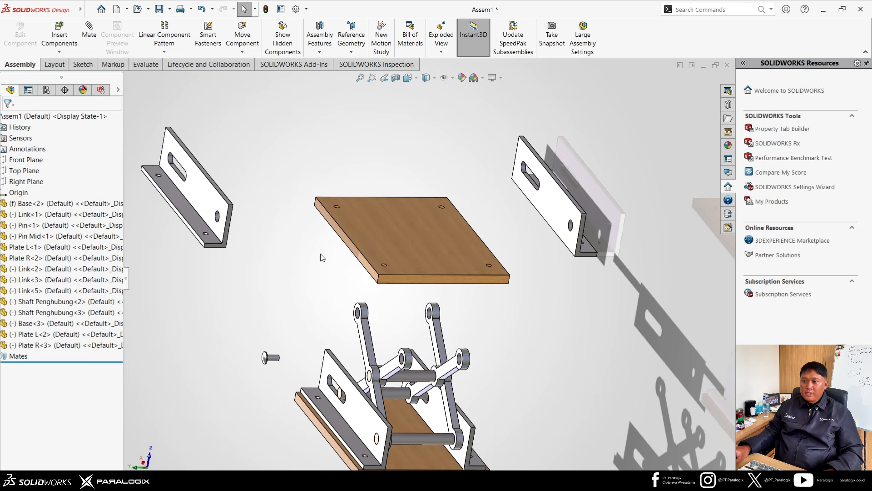
scroll(373, 233, "down", 3)
middle_click_drag(339, 190, 334, 321)
scroll(312, 229, "down", 5)
left_click(388, 166)
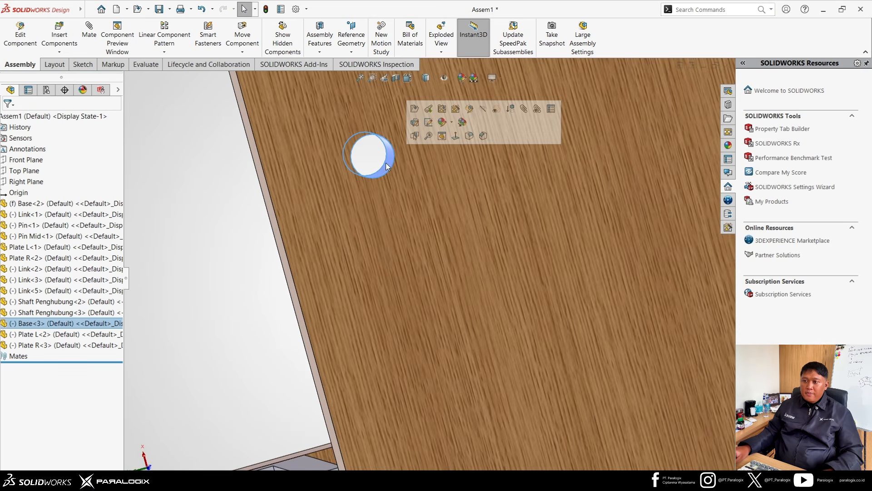
scroll(370, 220, "up", 6)
scroll(401, 374, "down", 6)
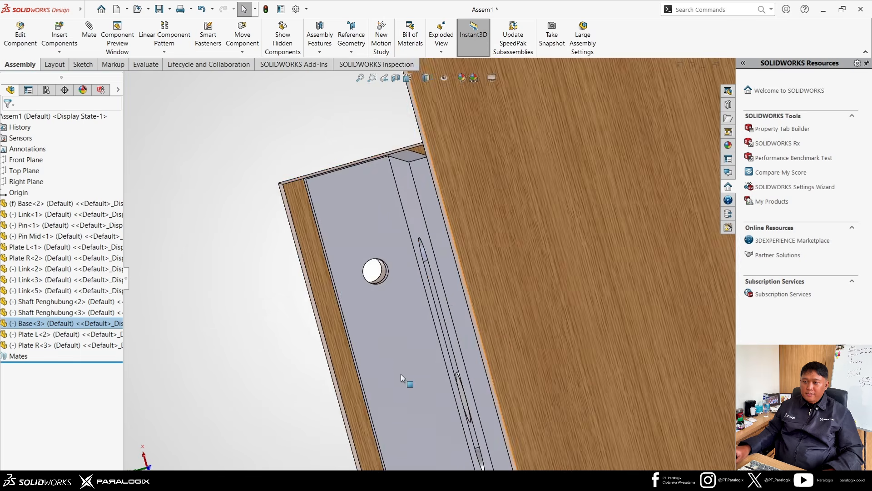
left_click(383, 187)
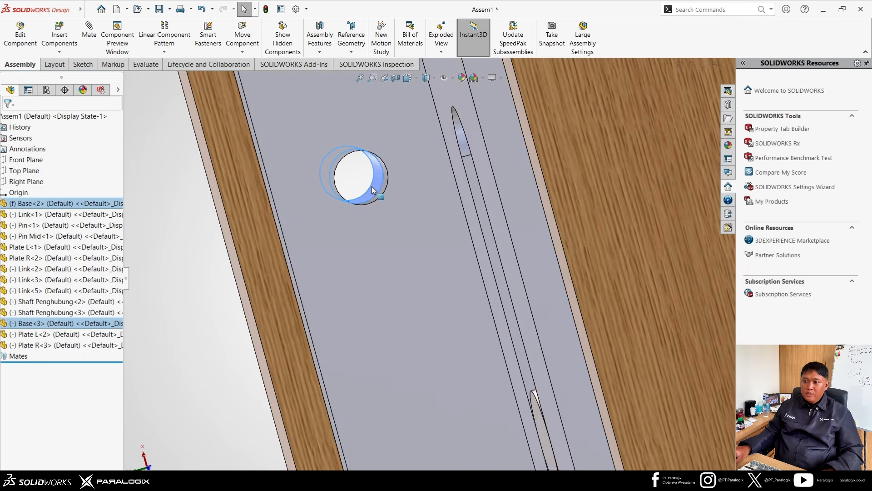
scroll(436, 200, "up", 5)
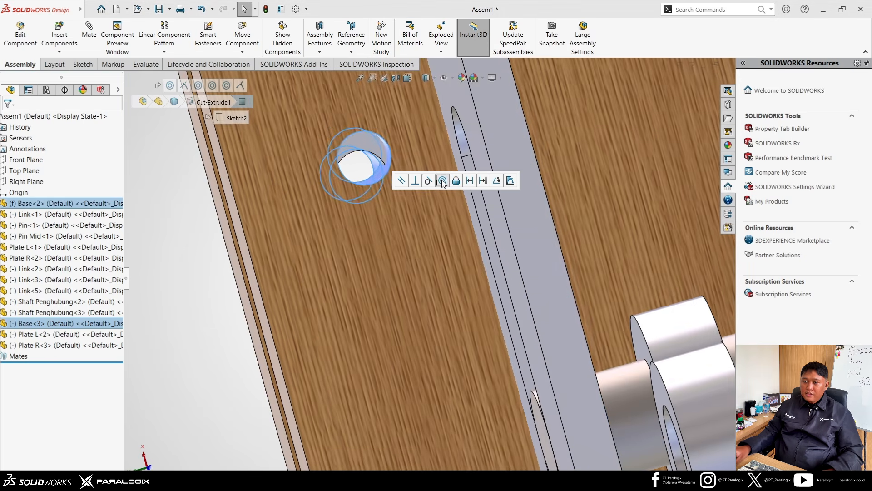
left_click(442, 181)
scroll(432, 286, "up", 2)
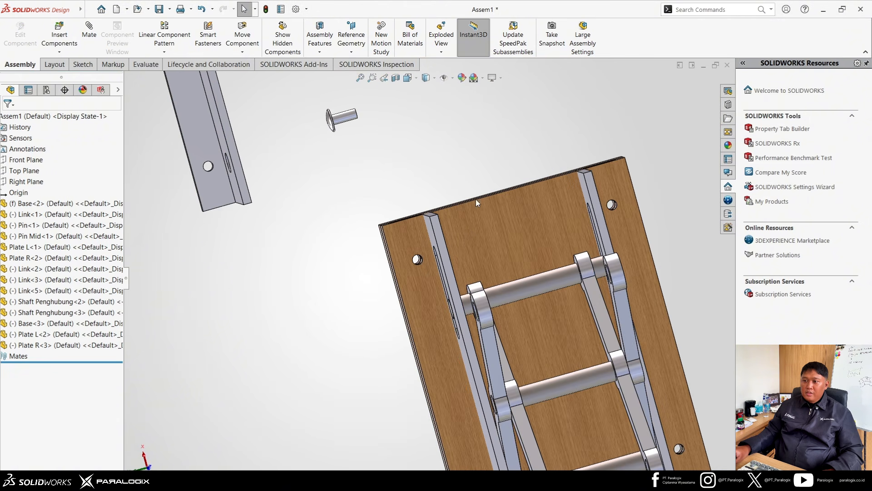
middle_click_drag(476, 200, 511, 125)
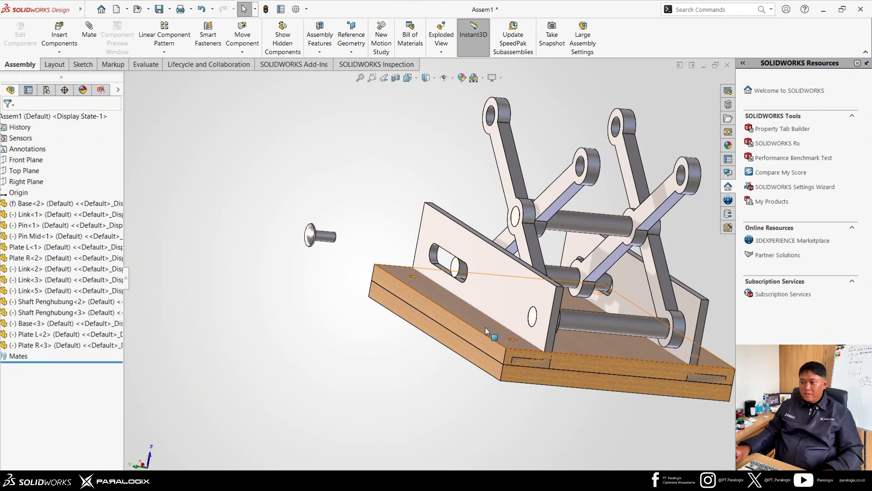
Lift the copied Base off the original Base to above the scissor linkage and test its remaining freedom of movement
left_click_drag(485, 327, 538, 63)
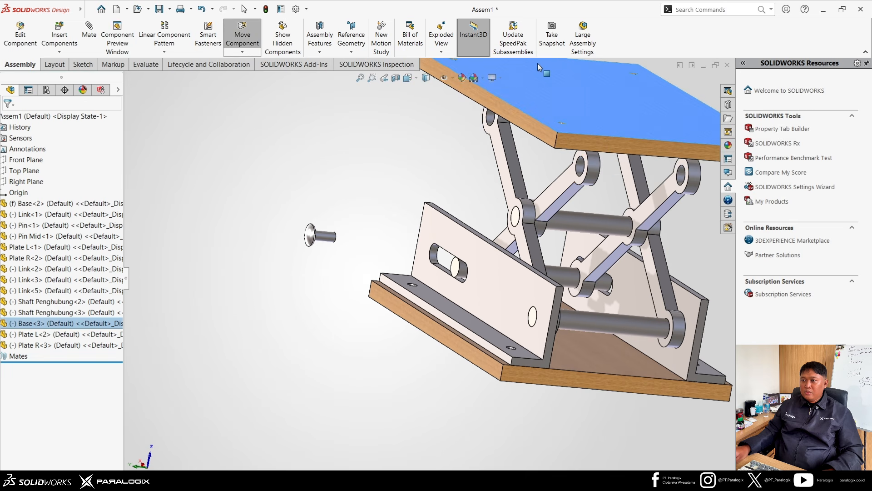
scroll(500, 185, "up", 3)
middle_click_drag(500, 185, 505, 262)
scroll(539, 282, "down", 3)
scroll(535, 284, "up", 5)
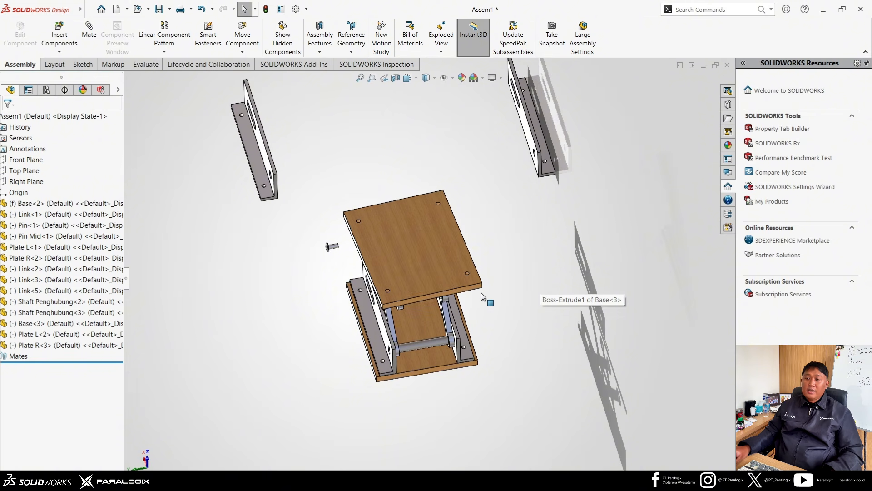
left_click_drag(443, 273, 424, 237)
Add a concentric mate between a second corner hole of the copied Base and the corresponding corner hole of the original Base
scroll(440, 240, "down", 5)
middle_click_drag(454, 240, 456, 206)
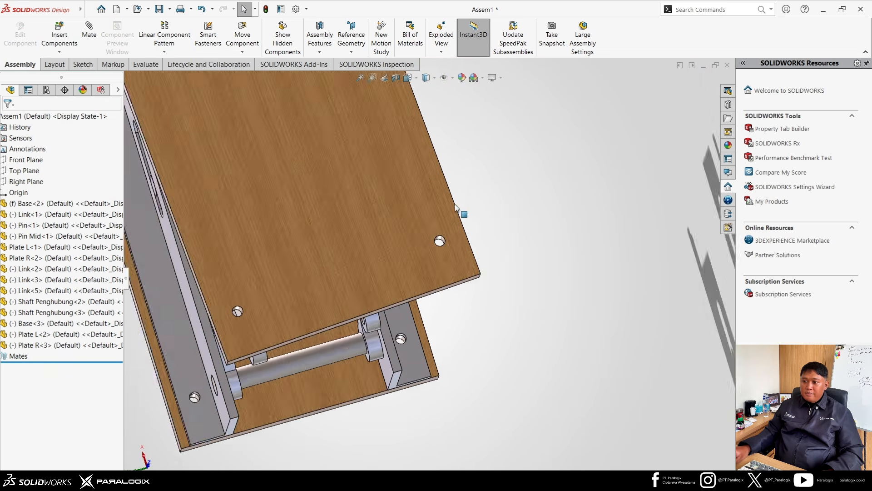
scroll(455, 204, "up", 3)
scroll(374, 216, "down", 4)
scroll(448, 262, "down", 4)
scroll(477, 295, "up", 4)
middle_click_drag(420, 267, 400, 272)
scroll(409, 269, "up", 3)
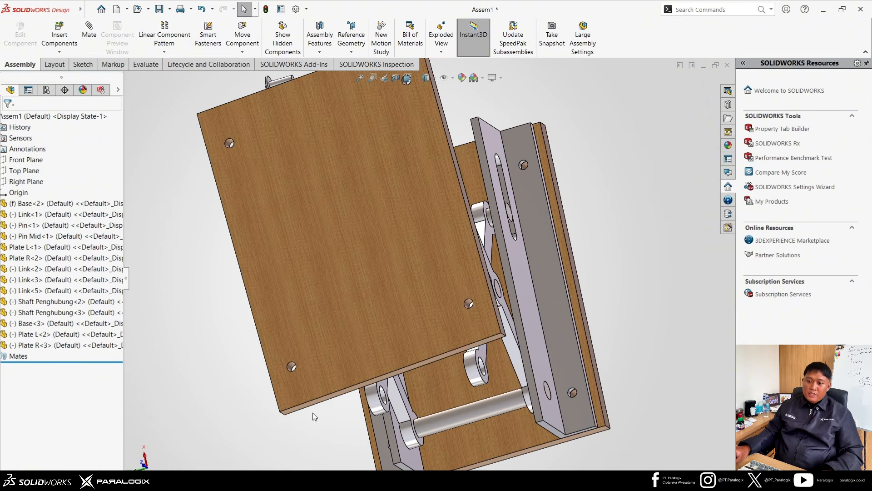
middle_click_drag(405, 331, 426, 327)
scroll(451, 320, "down", 7)
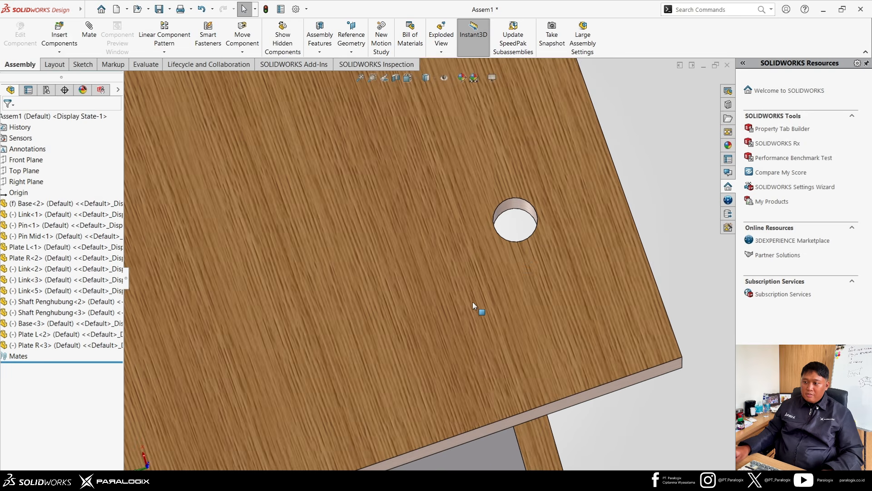
left_click(526, 208, "ctrl")
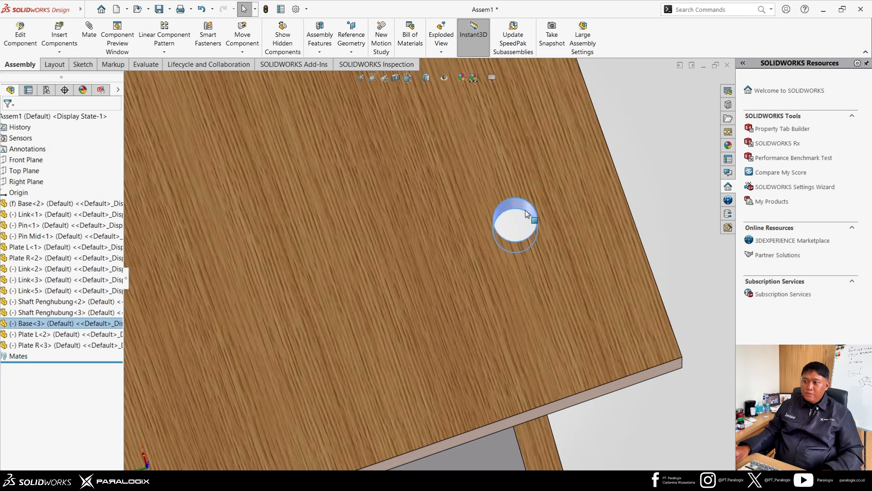
scroll(524, 351, "up", 5)
scroll(443, 368, "down", 6)
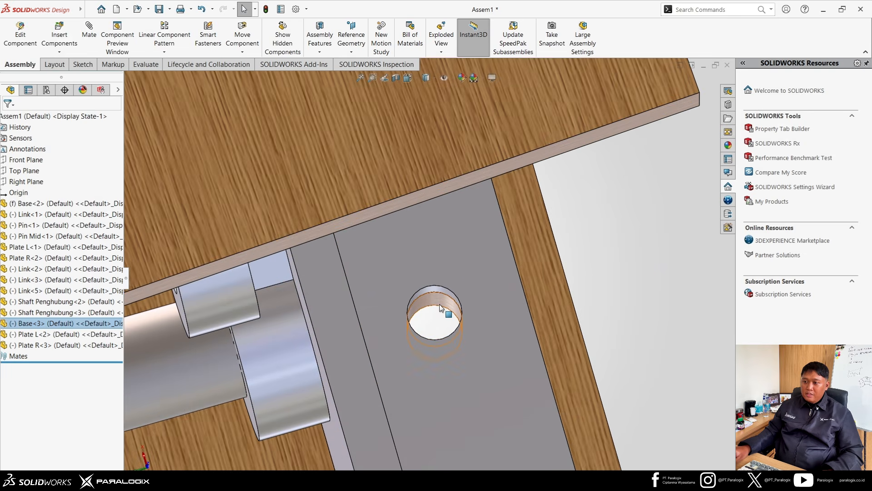
left_click(439, 304, "ctrl")
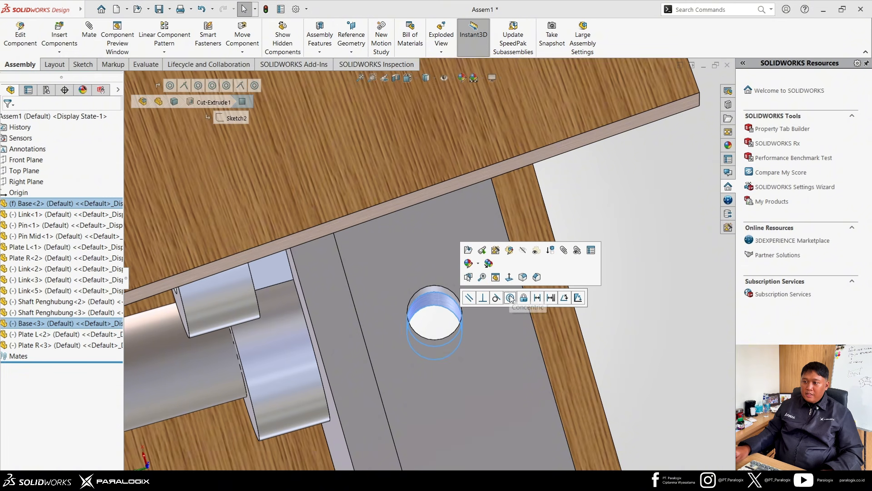
left_click(510, 298)
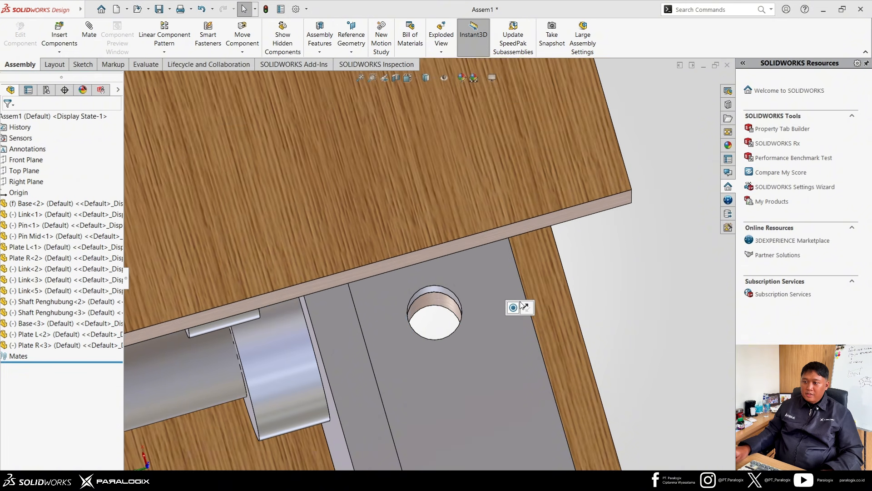
scroll(546, 298, "up", 3)
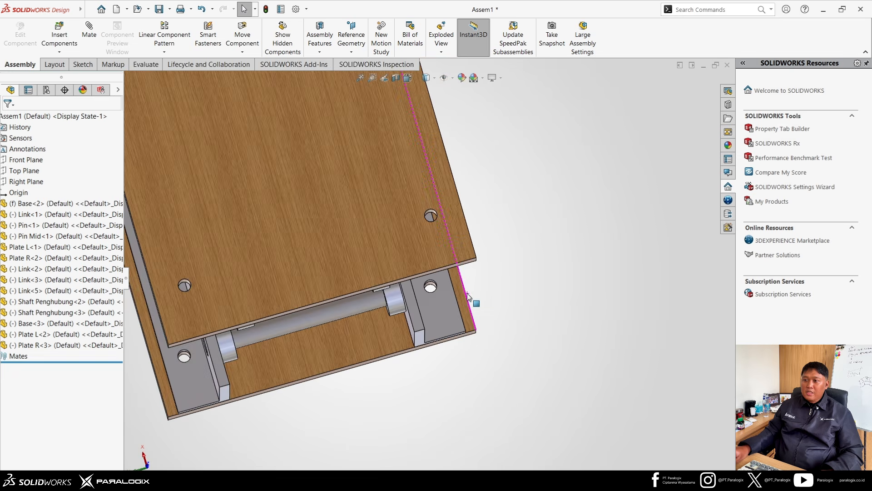
Move the copied Base above the linkage to test its travel along the aligned holes
middle_click_drag(469, 296, 472, 195)
scroll(473, 195, "up", 6)
scroll(411, 192, "up", 3)
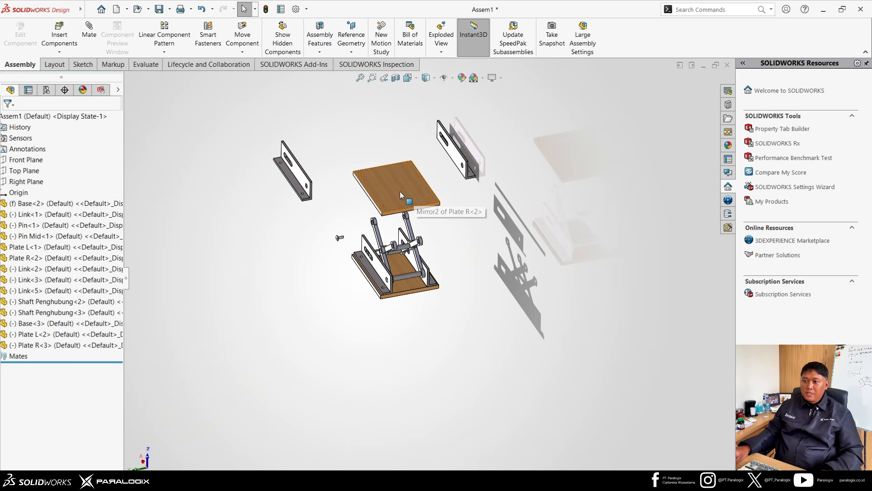
mouse_move(399, 191)
left_mouse_down()
mouse_move(402, 228)
mouse_move(418, 167)
mouse_move(401, 257)
mouse_move(406, 201)
left_mouse_up()
scroll(397, 225, "down", 3)
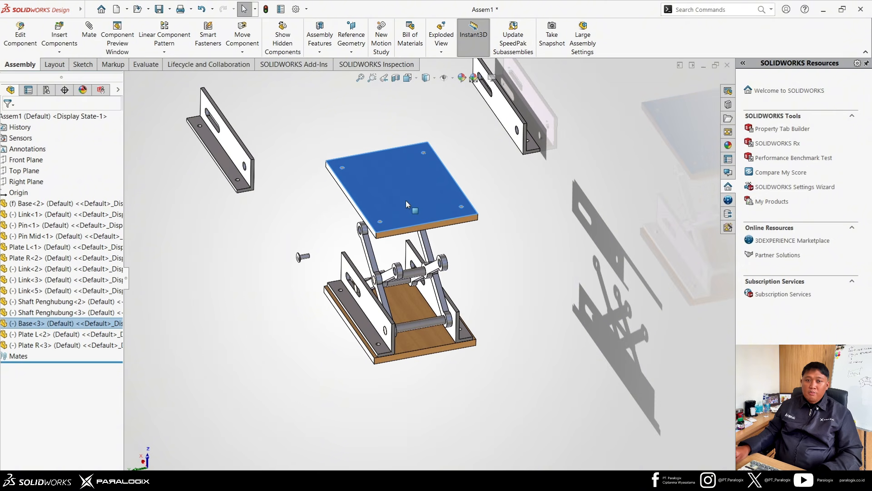
scroll(382, 218, "up", 3)
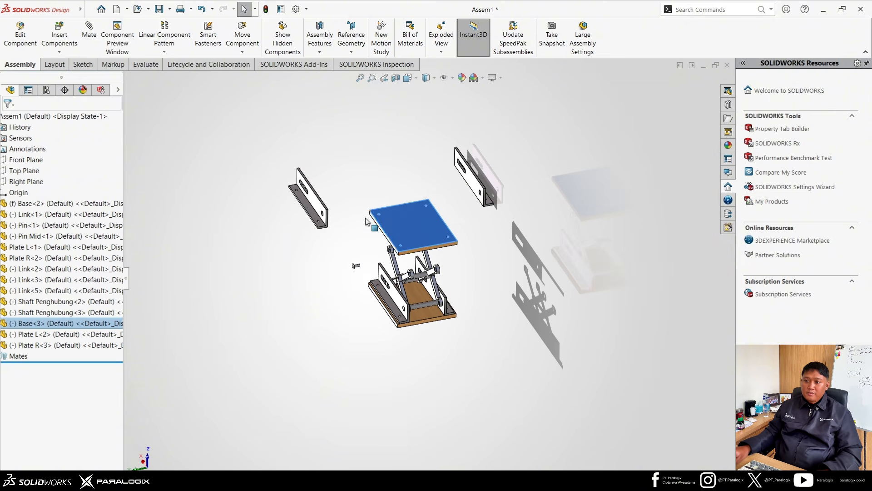
left_click(366, 221)
Add a concentric mate between a flange hole of Plate R<3> and a corner hole of the copied Base
scroll(313, 205, "down", 4)
scroll(272, 201, "down", 7)
scroll(396, 276, "up", 5)
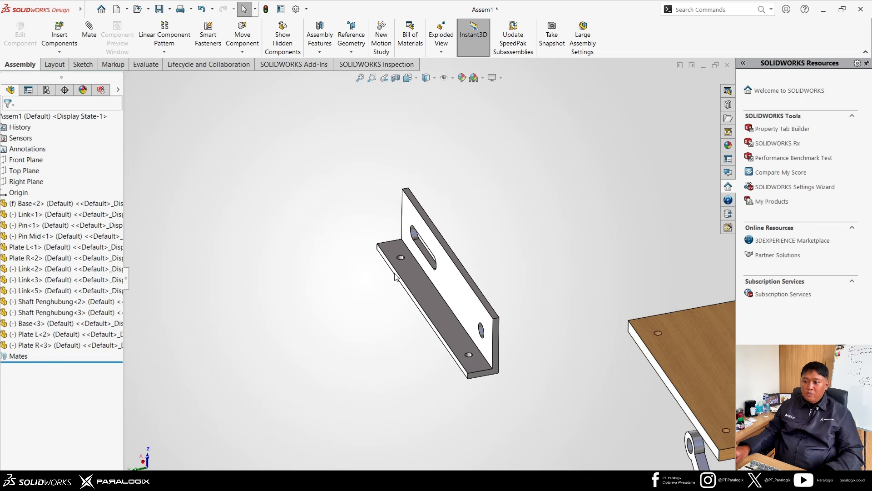
scroll(396, 277, "down", 4)
middle_click_drag(416, 233, 430, 274)
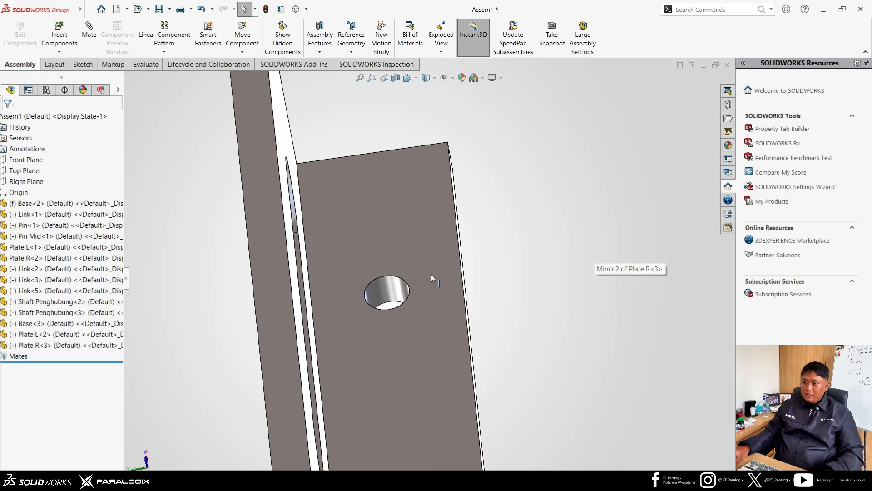
left_click(388, 290)
scroll(381, 318, "up", 10)
scroll(479, 280, "down", 6)
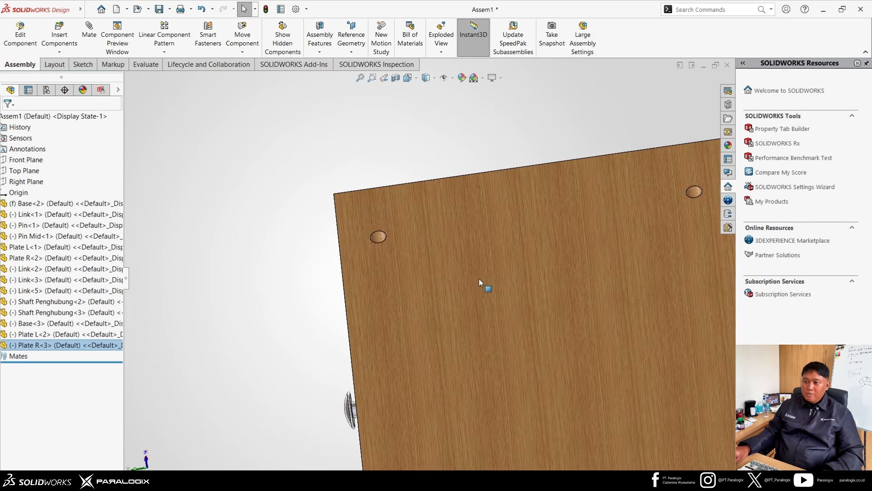
middle_click_drag(404, 256, 427, 232)
scroll(381, 244, "down", 4)
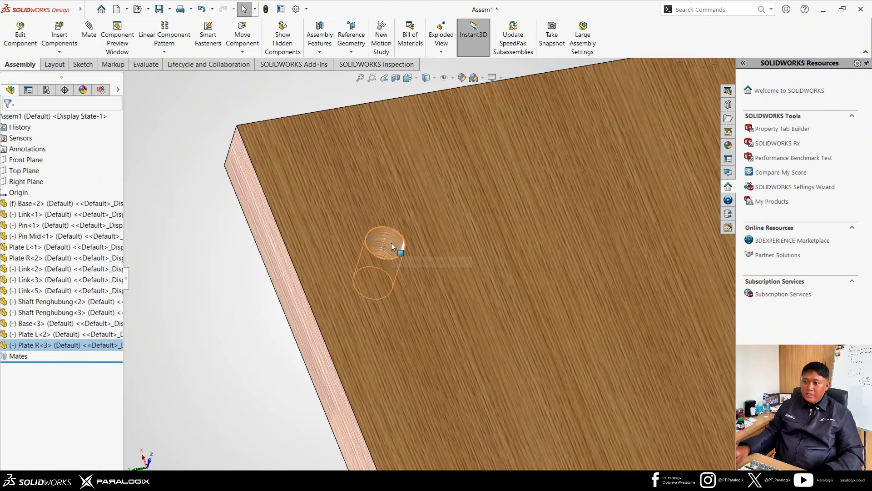
left_click(391, 243, "ctrl")
left_click(463, 236)
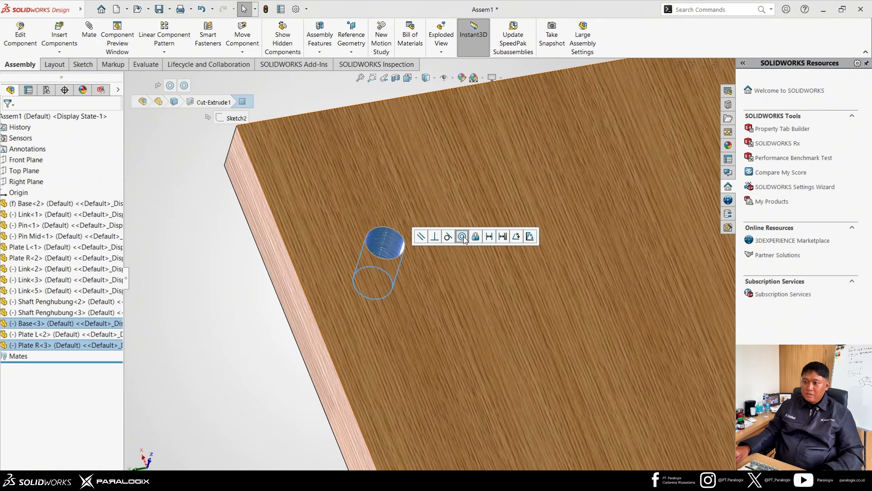
scroll(373, 296, "up", 4)
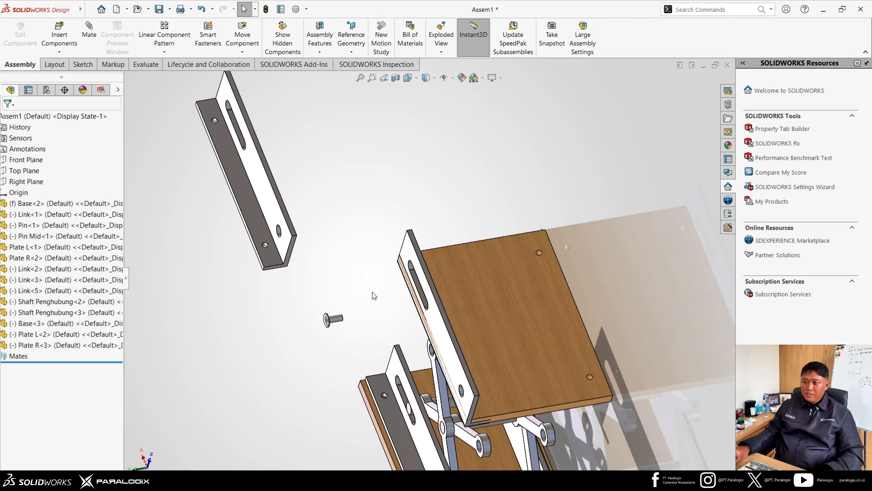
Try a coincident mate between the flange of Plate R<3> and the underside of the copied Base, flipping the mate alignment
middle_click_drag(407, 317, 418, 301)
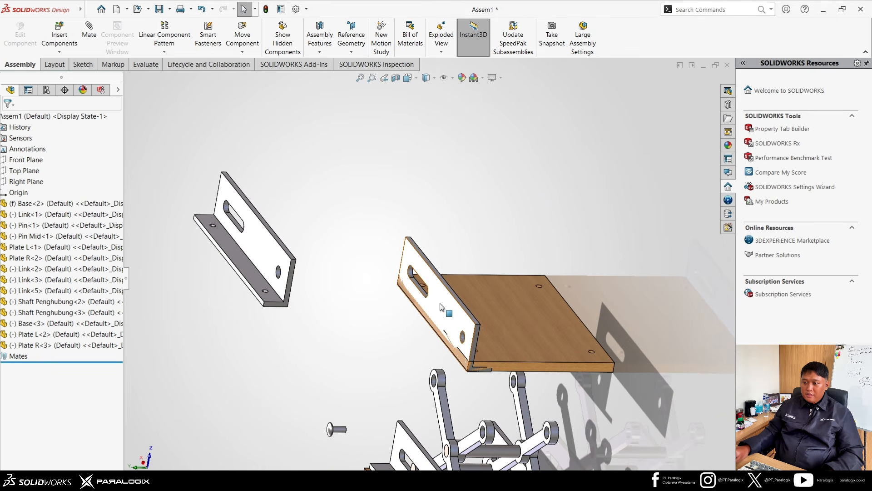
left_click_drag(440, 307, 413, 385)
middle_click_drag(440, 402, 458, 413)
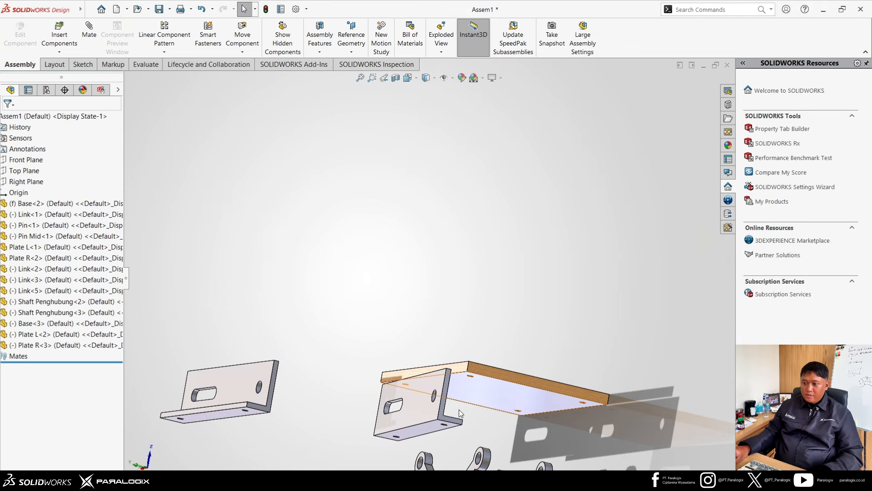
scroll(459, 410, "down", 4)
left_click(426, 365)
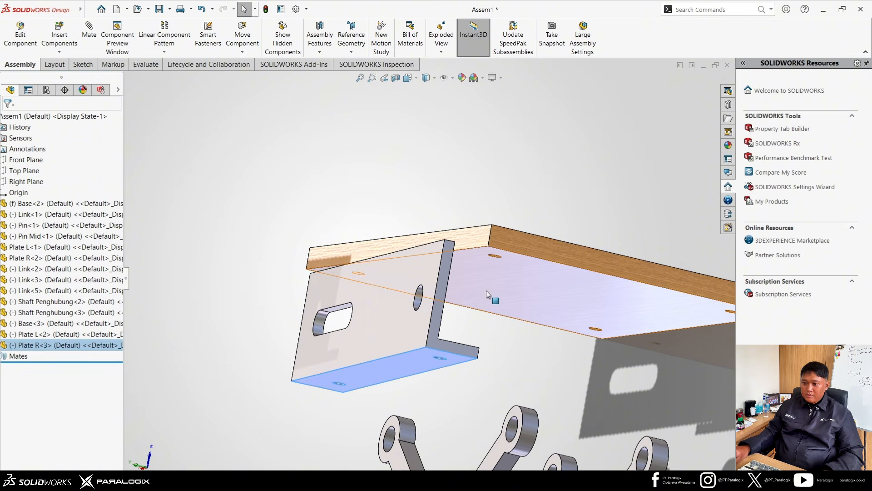
left_click(489, 286, "ctrl")
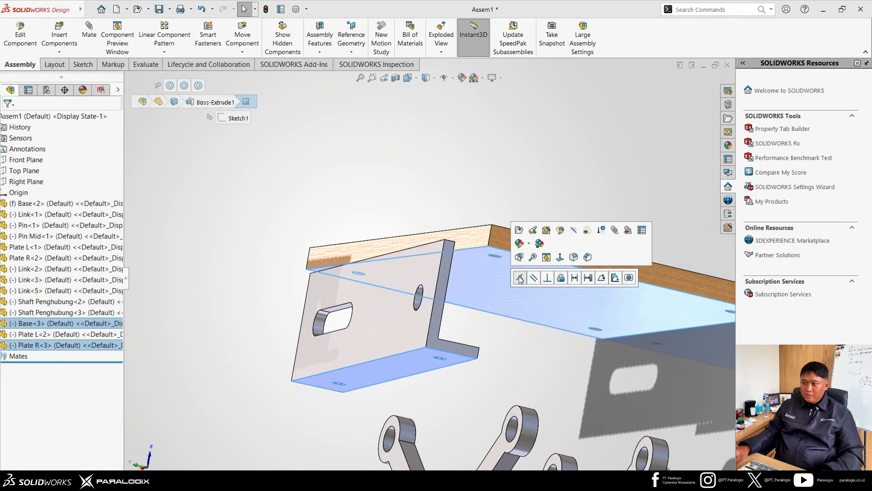
left_click(520, 278)
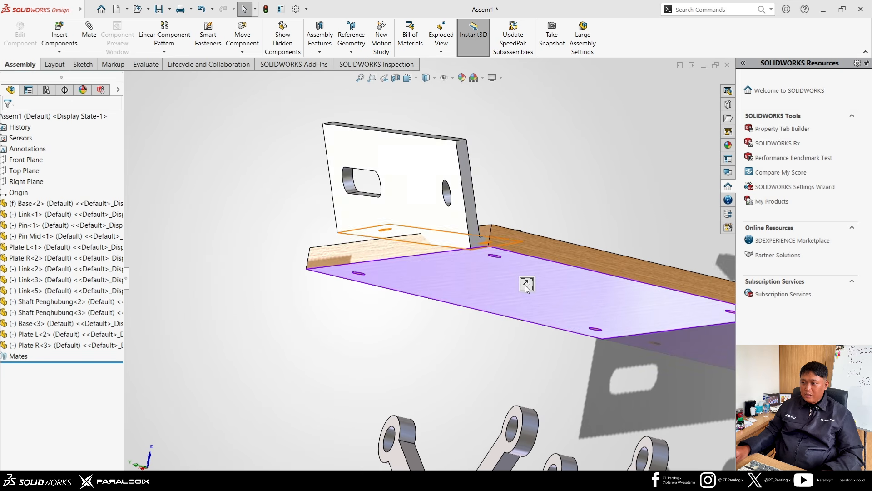
left_click(526, 285)
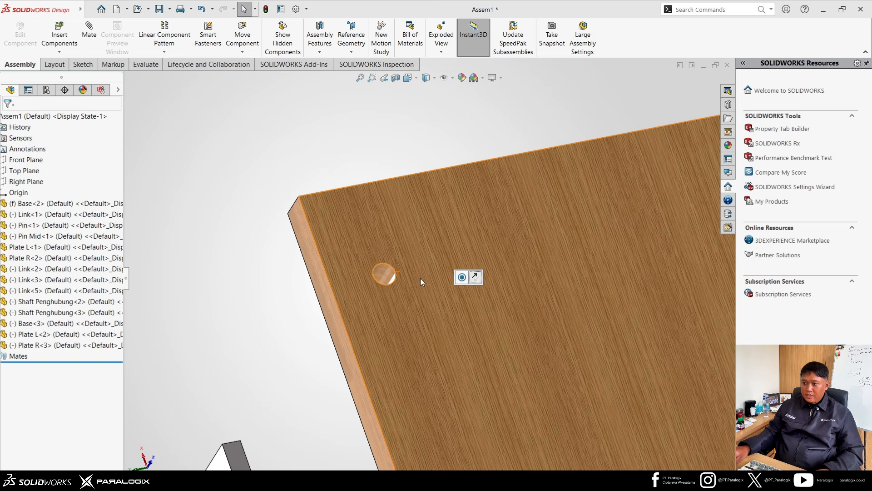
Add a concentric mate between the other flange hole of Plate R<3> and the matching corner hole of the copied Base
scroll(421, 279, "up", 8)
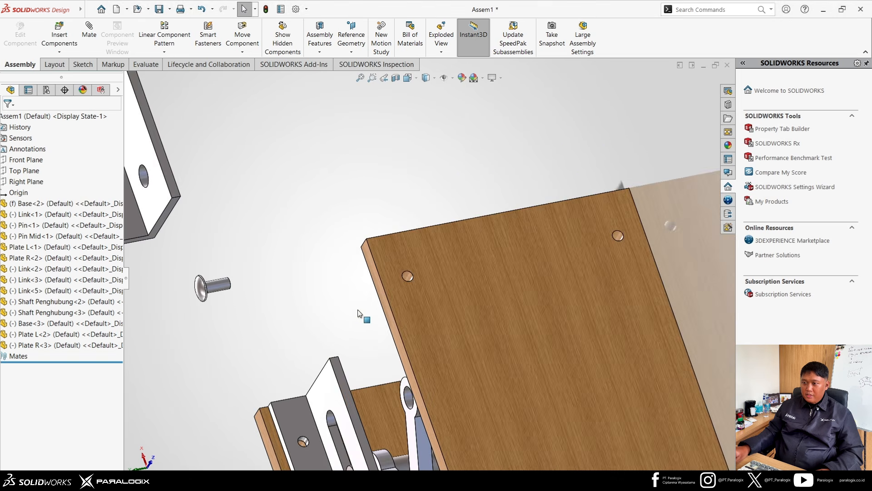
middle_click_drag(376, 324, 404, 267)
scroll(300, 348, "down", 15)
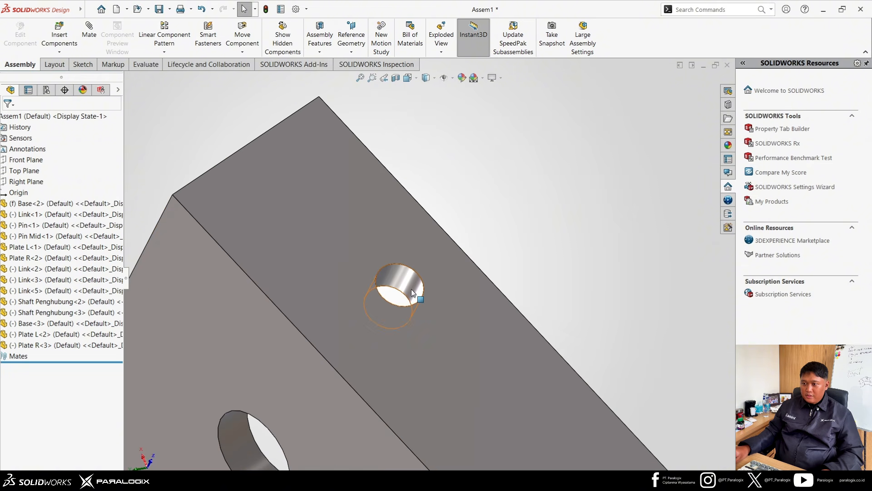
left_click(411, 289)
scroll(405, 310, "up", 10)
scroll(487, 258, "down", 15)
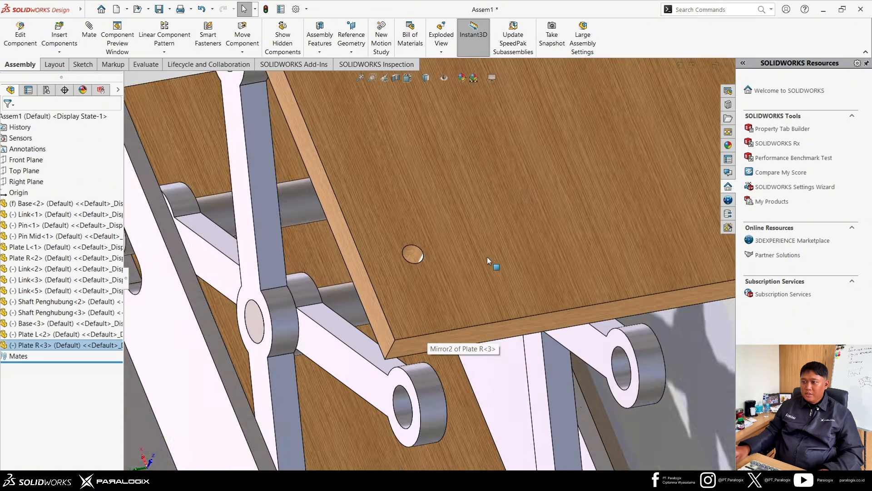
scroll(487, 258, "down", 3)
left_click(348, 249)
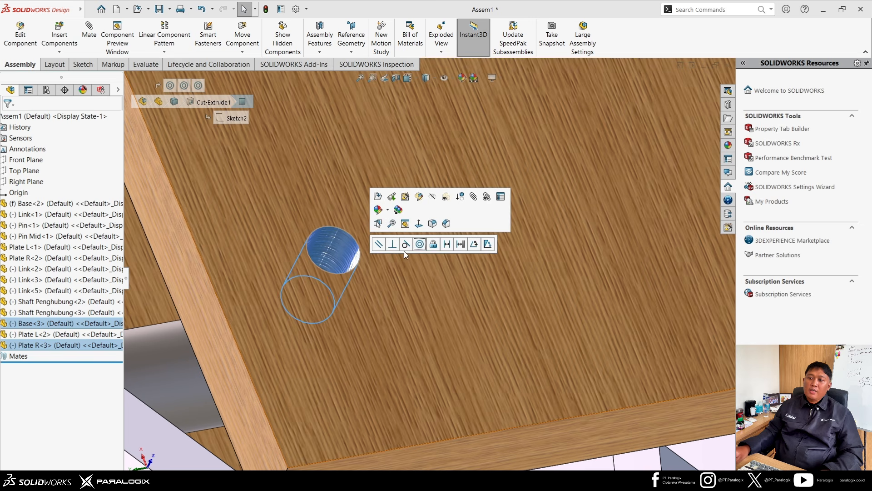
left_click(420, 246)
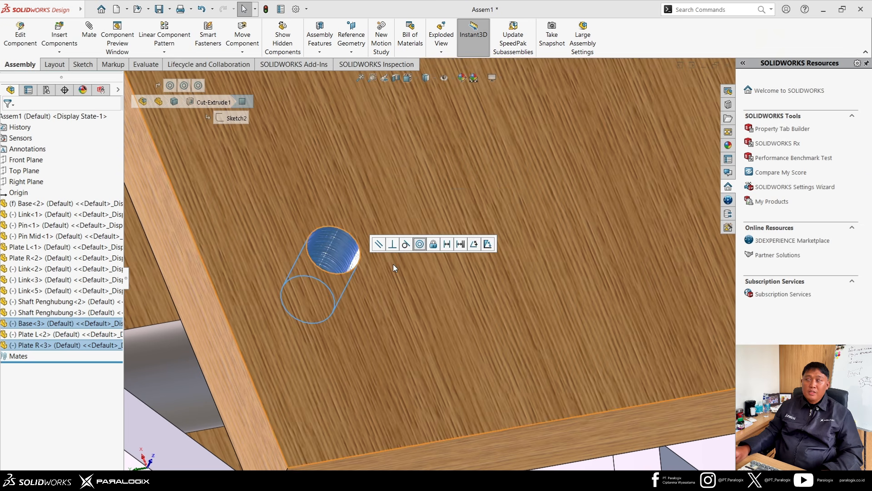
scroll(336, 382, "up", 10)
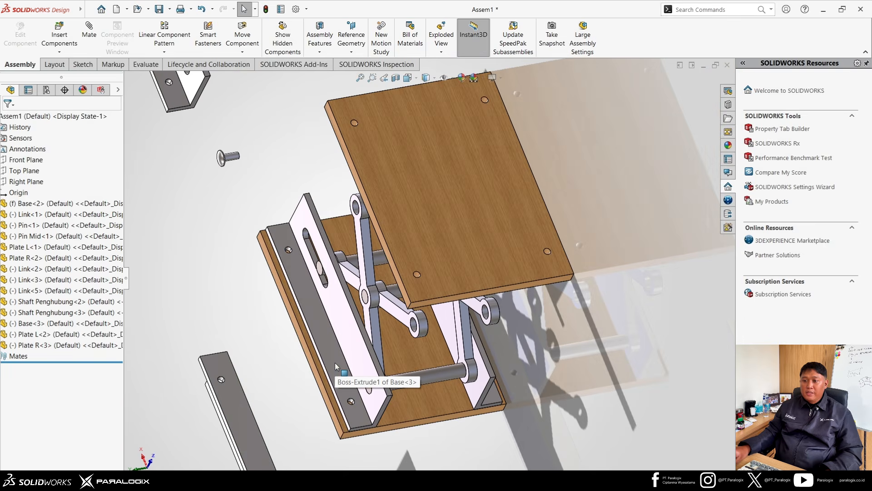
Bring Plate R<3> up beneath the copied Base and mate its flange's outer face coincident with the Base's underside
scroll(317, 381, "up", 2)
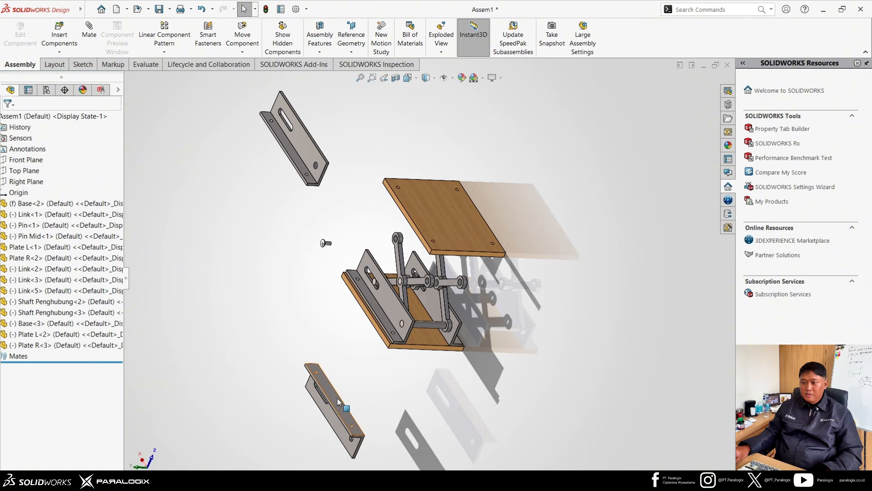
left_click_drag(338, 401, 426, 194)
scroll(432, 218, "down", 8)
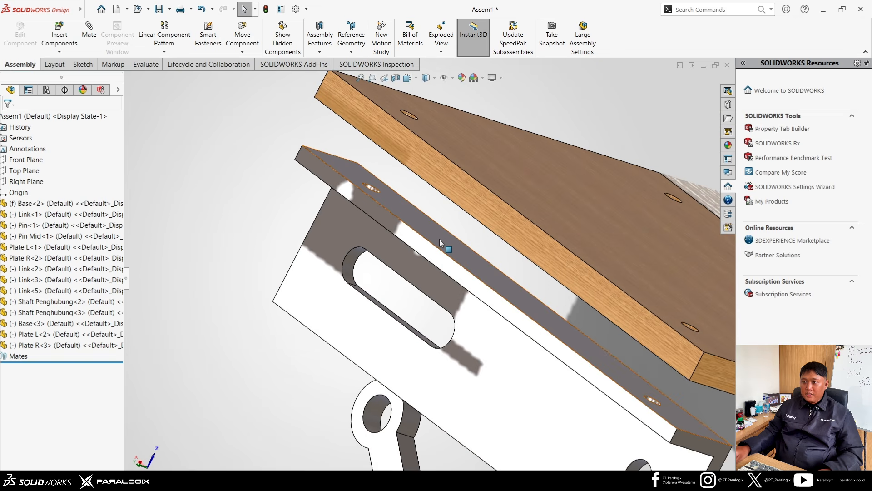
left_click(440, 239)
middle_click_drag(440, 239, 464, 206)
left_click(471, 211, "ctrl")
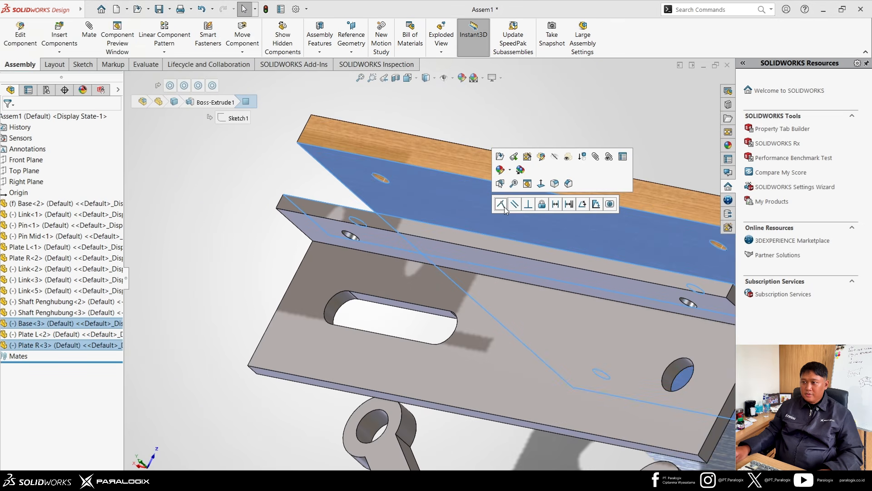
left_click(500, 204)
scroll(396, 226, "up", 5)
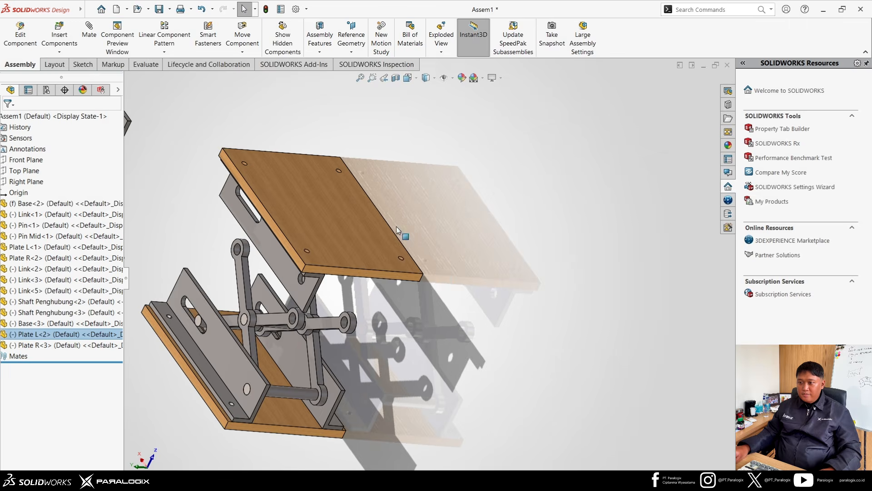
Add a concentric mate between a flange hole of Plate L<2> and a corner hole of the copied Base
scroll(472, 330, "down", 10)
left_click(471, 332)
left_click(543, 324)
scroll(441, 357, "up", 5)
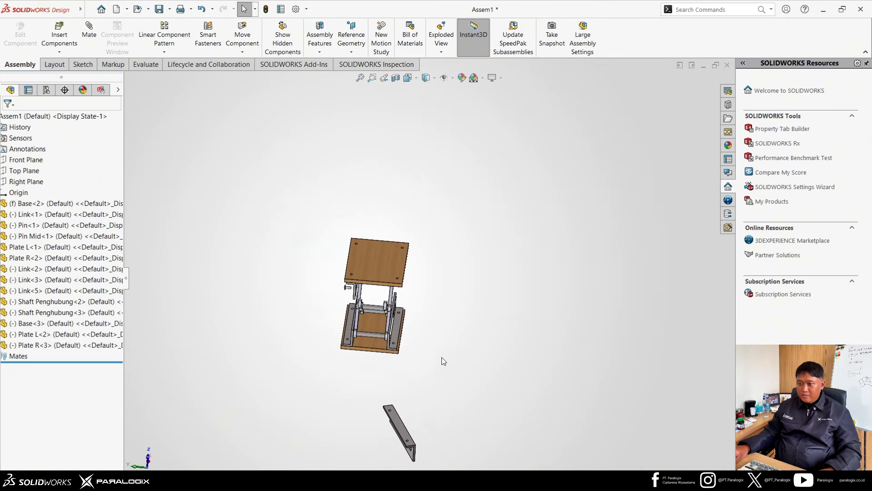
scroll(422, 229, "down", 10)
left_click(421, 228)
left_click(503, 222)
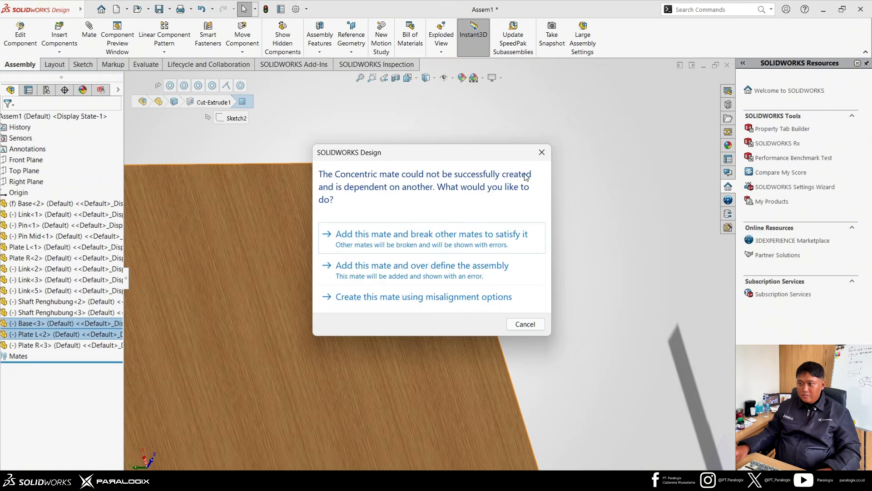
left_click(508, 288)
scroll(427, 465, "up", 5)
Add a concentric mate between the other flange hole of Plate L<2> and the matching corner hole of the copied Base
scroll(432, 381, "down", 10)
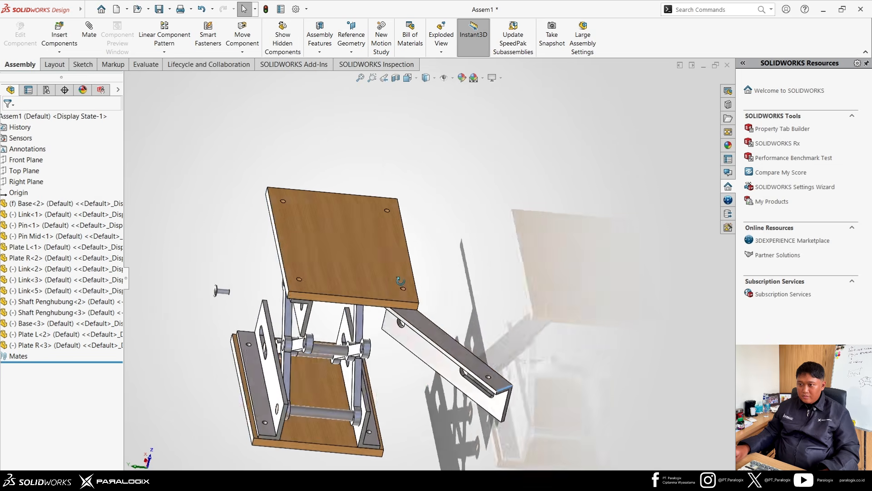
left_click(404, 274)
left_click(462, 269)
scroll(434, 178, "up", 5)
Mate the flange's outer face of Plate L<2> coincident with the underside of the copied Base
middle_click_drag(429, 236, 422, 182)
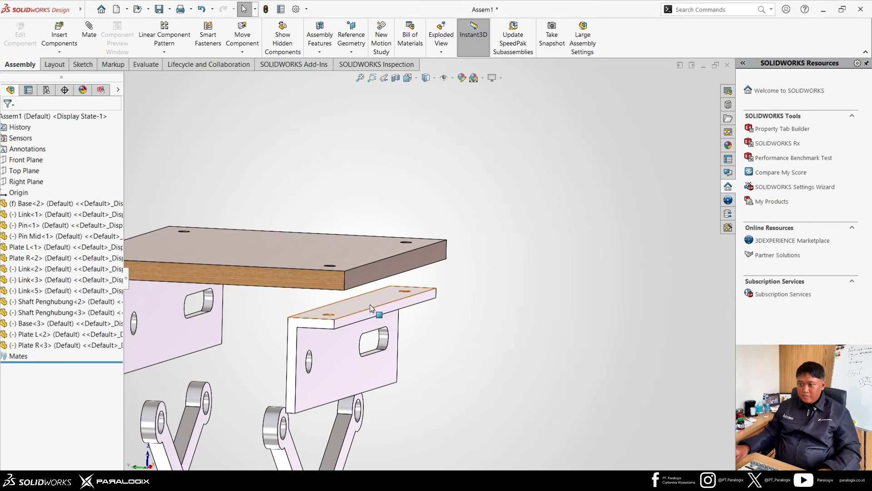
left_click(369, 305)
left_click(313, 270, "ctrl")
middle_click_drag(370, 306, 399, 324)
left_click(330, 265)
Examine the upper Base with its two mounted plates above the open ends of the scissor links
scroll(303, 257, "up", 2)
scroll(338, 340, "up", 4)
scroll(402, 323, "down", 4)
scroll(414, 312, "up", 2)
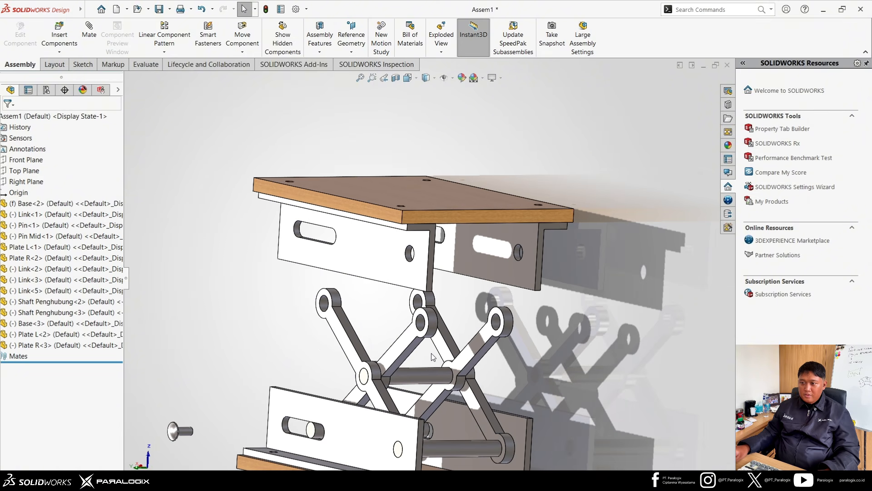
middle_click_drag(514, 310, 496, 312)
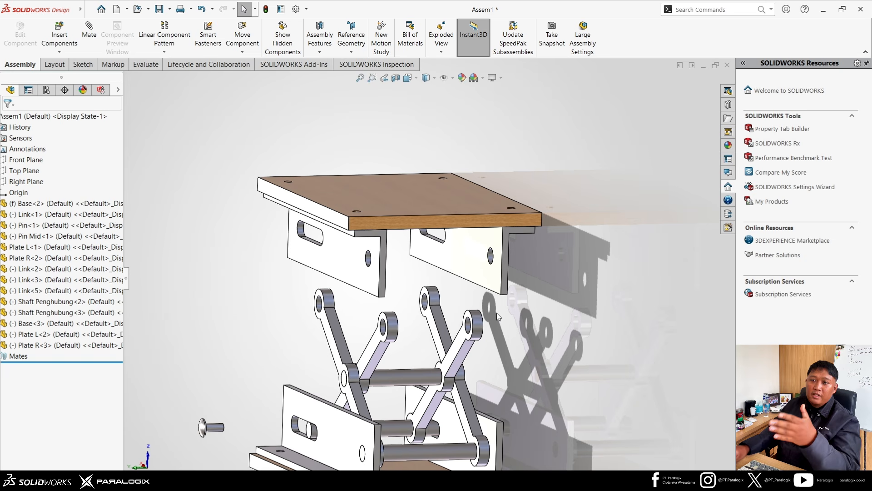
scroll(432, 278, "up", 2)
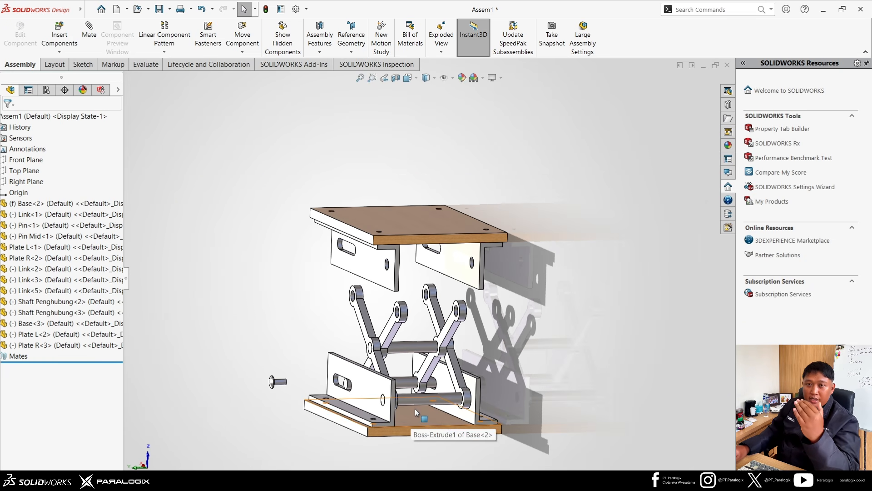
scroll(419, 342, "down", 5)
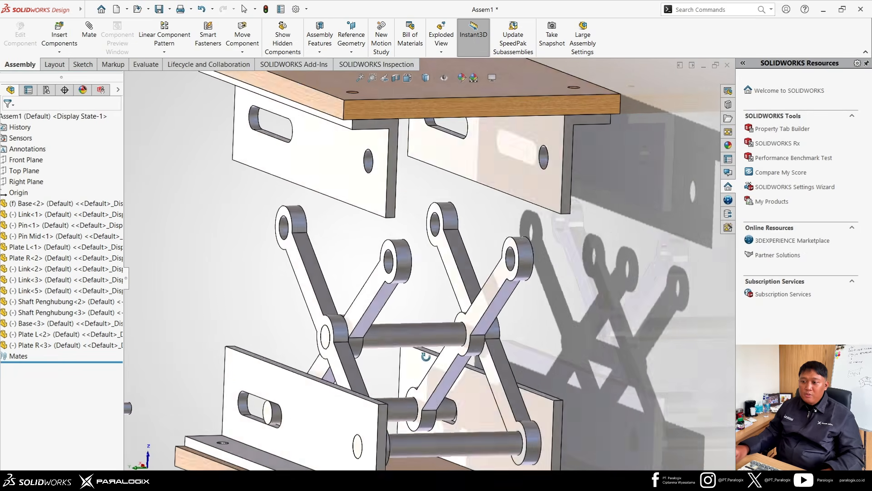
scroll(436, 395, "up", 5)
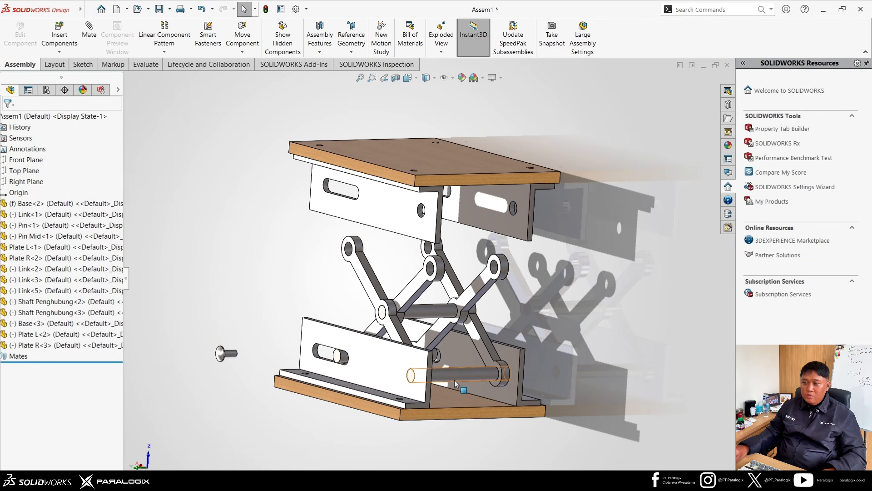
Copy Shaft Penghubung<2> and Shaft Penghubung<3>, placing one copy on each side of the lifting table
left_click_drag(454, 380, 558, 291)
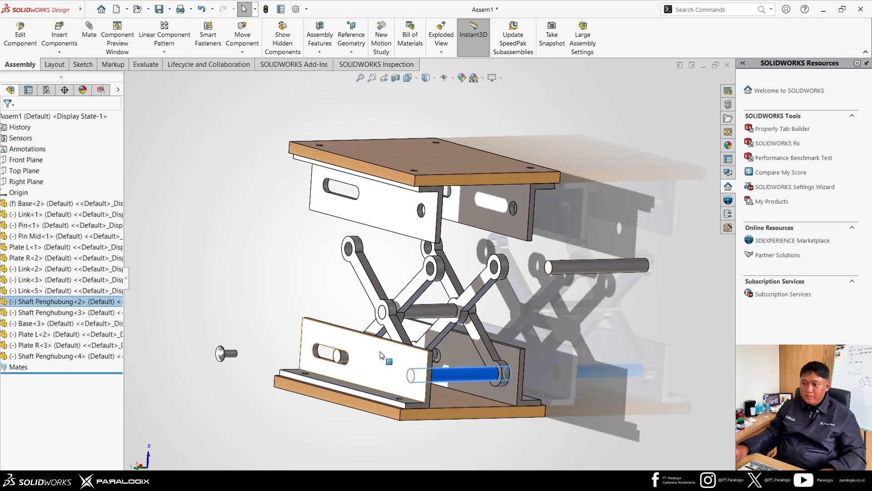
middle_click_drag(557, 291, 429, 402)
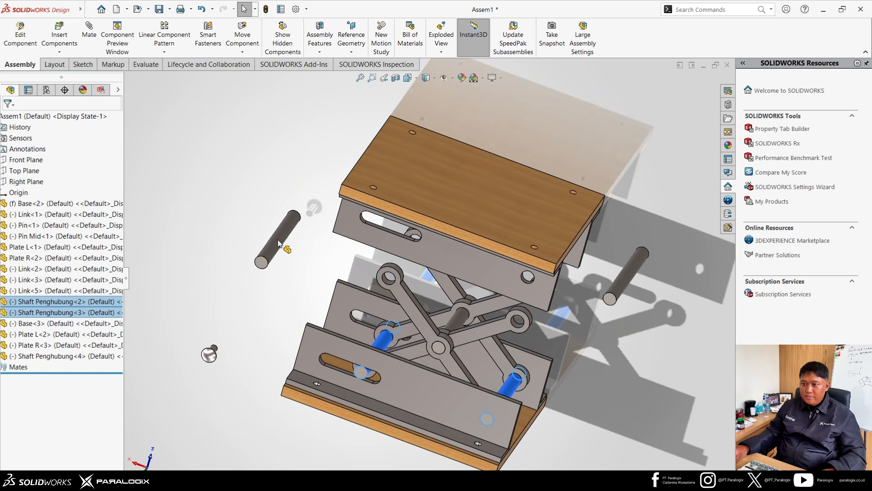
left_click(282, 246)
left_click_drag(380, 342, 228, 208)
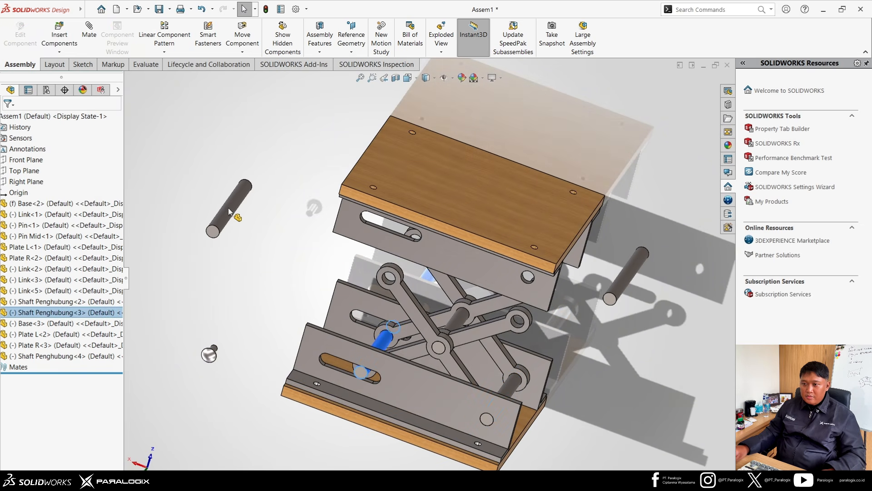
Add a slot mate between the copy of Shaft Penghubung<3> and the slot of Plate R<3>
left_click(228, 209)
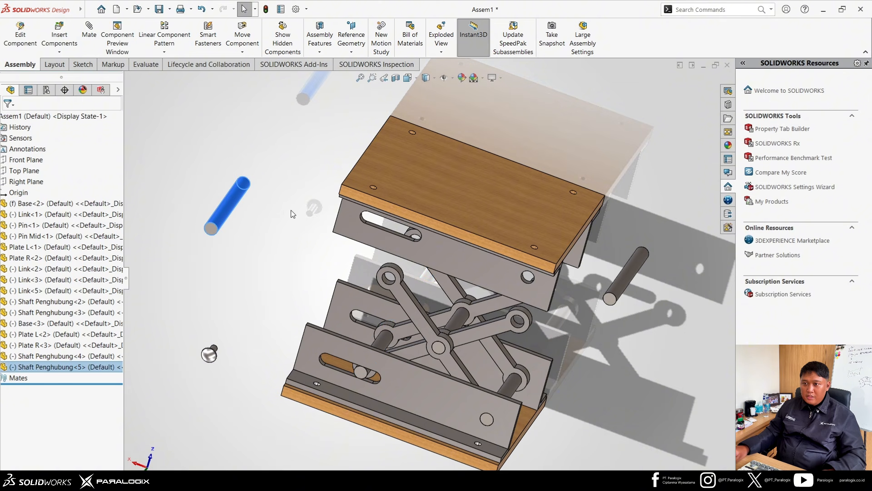
scroll(391, 225, "down", 5)
scroll(356, 222, "down", 3)
left_click(321, 250, "ctrl")
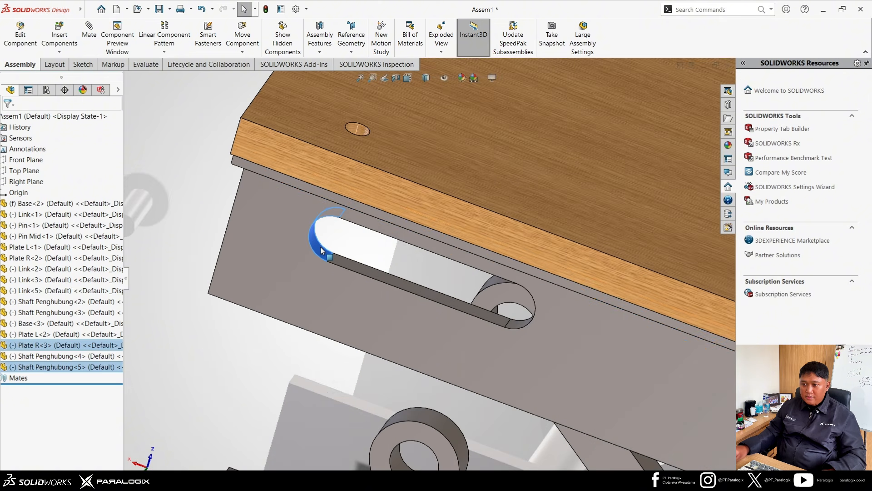
left_click(474, 241)
scroll(420, 293, "up", 1)
Center the slot shaft between the upper plates with a width mate using its end faces and the plates' outer faces
middle_click_drag(370, 337, 477, 291)
scroll(380, 302, "up", 2)
left_click(440, 271)
left_click(364, 289, "ctrl")
scroll(364, 289, "up", 3)
left_click(256, 237, "ctrl")
left_click(374, 250, "ctrl")
left_click(410, 249)
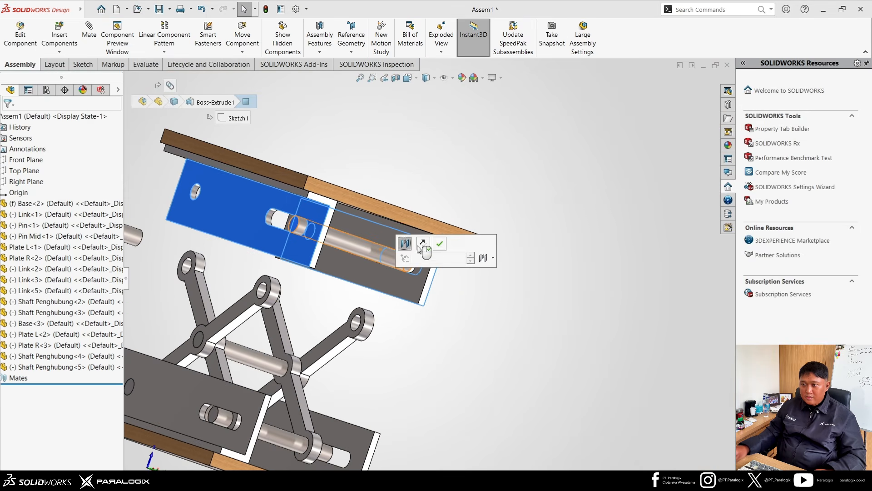
left_click(440, 244)
Add a concentric mate between the other copied shaft and the round hole of an upper plate
middle_click_drag(227, 273, 445, 291)
left_click(302, 282)
scroll(408, 253, "down", 4)
left_click(394, 256, "ctrl")
left_click(465, 253)
Center the round-hole shaft between the upper plates with a width mate using its end faces and the plates' outer faces
left_click(318, 229)
left_click(345, 277, "ctrl")
left_click(300, 218, "ctrl")
left_click(172, 246, "ctrl")
left_click(201, 237)
scroll(396, 276, "up", 7)
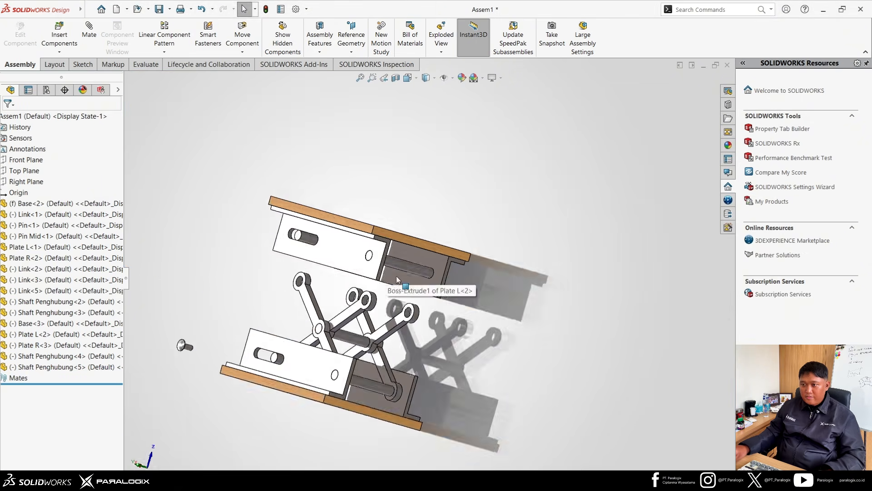
Add a concentric mate between the upper hole of Link<5> and the shaft in the upper plates' round holes
scroll(341, 273, "down", 4)
middle_click_drag(273, 268, 341, 278)
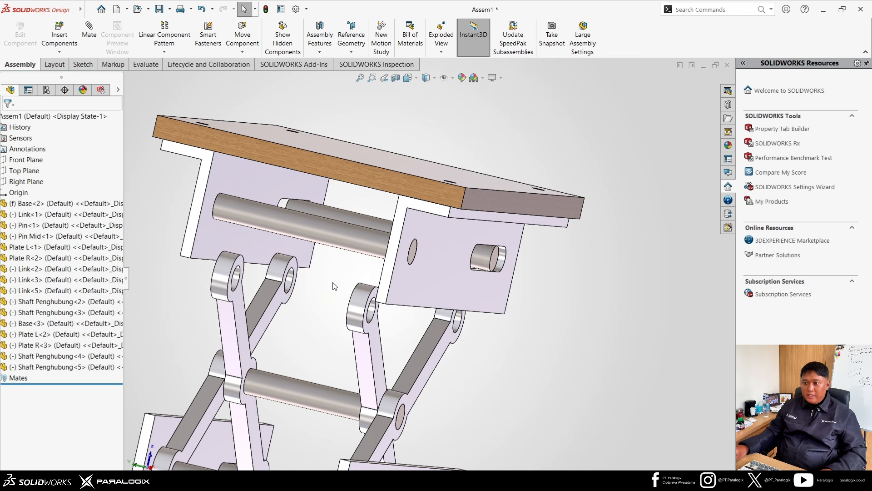
left_click(353, 248)
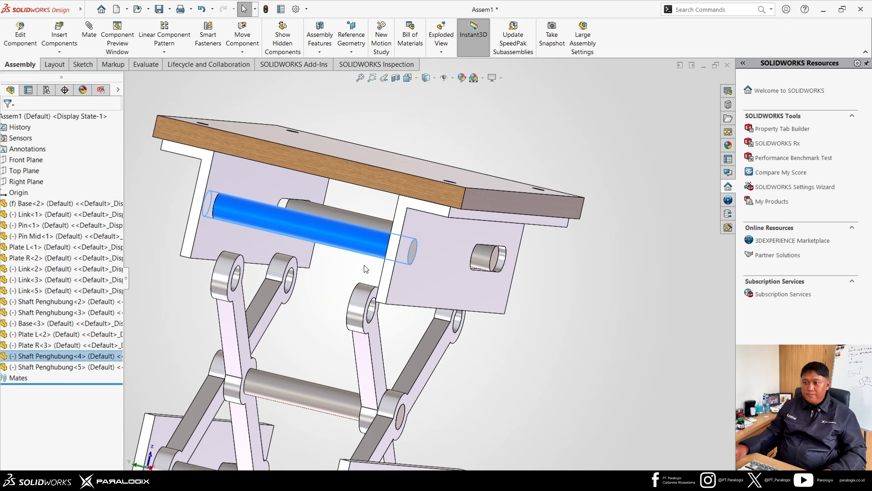
left_click(372, 312, "ctrl")
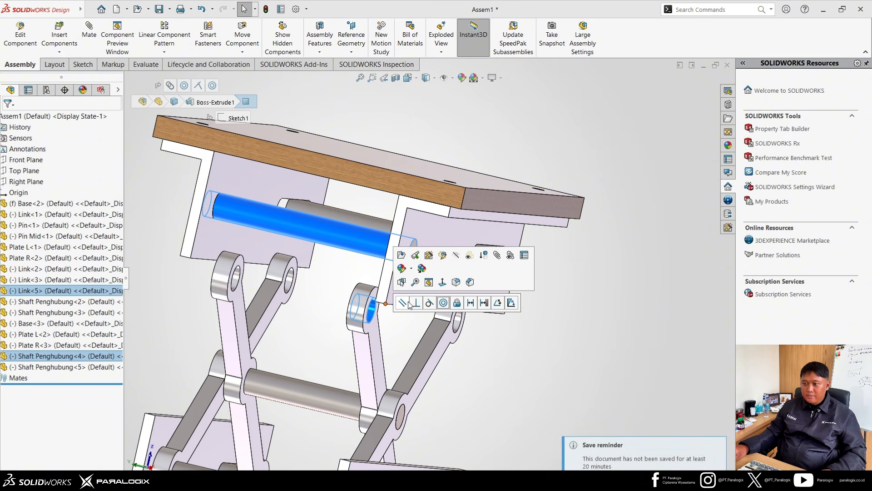
left_click(444, 304)
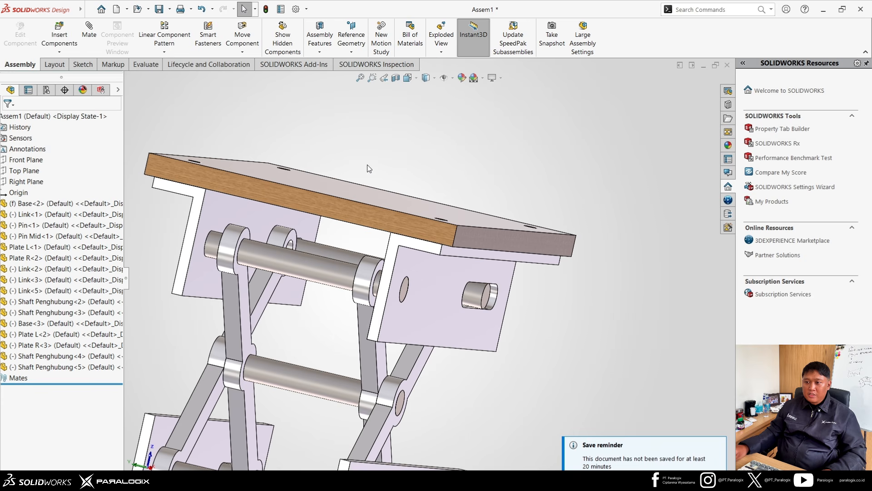
Add a concentric mate between the upper hole of Link<1> and the shaft in the upper plates' slots
middle_click_drag(367, 164, 386, 194)
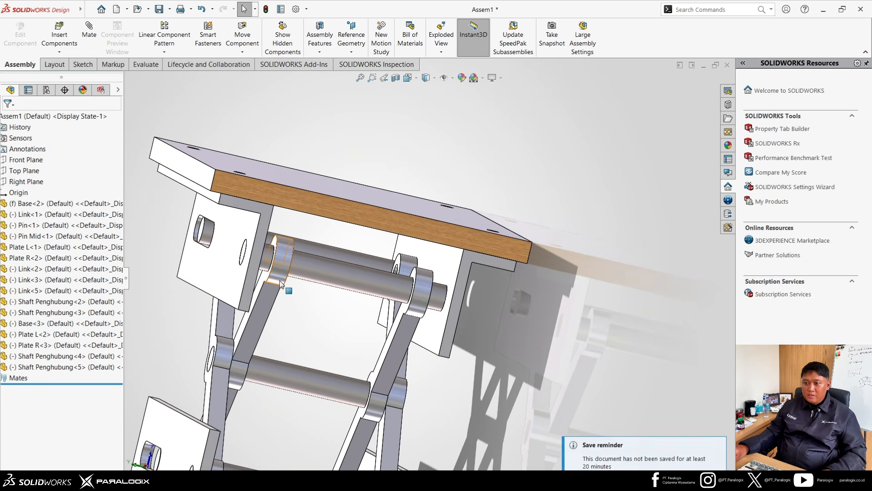
left_click_drag(281, 284, 298, 260)
left_click_drag(293, 308, 332, 325)
middle_click_drag(332, 325, 293, 323)
left_click(293, 321)
scroll(288, 280, "down", 3)
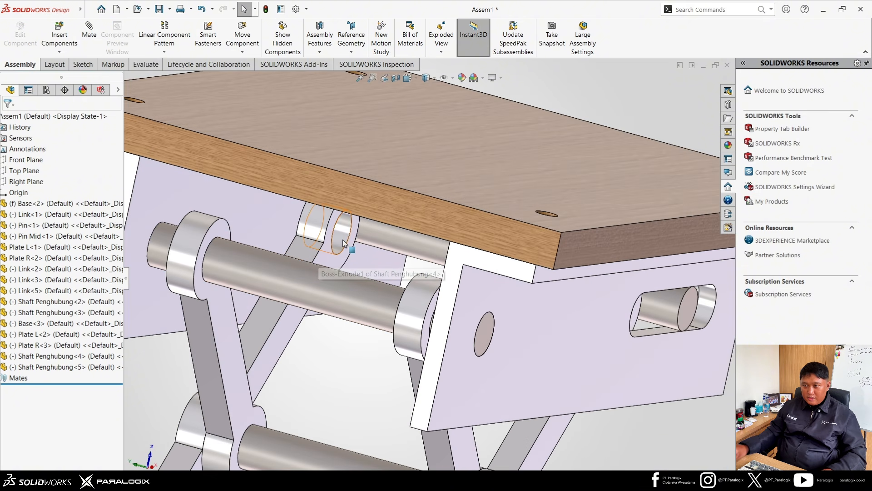
left_click(343, 242)
left_click(389, 241, "ctrl")
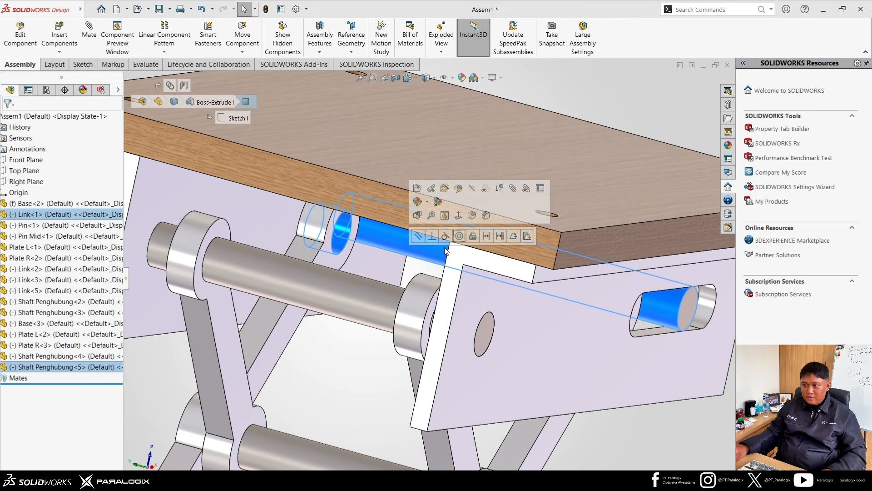
left_click(459, 236)
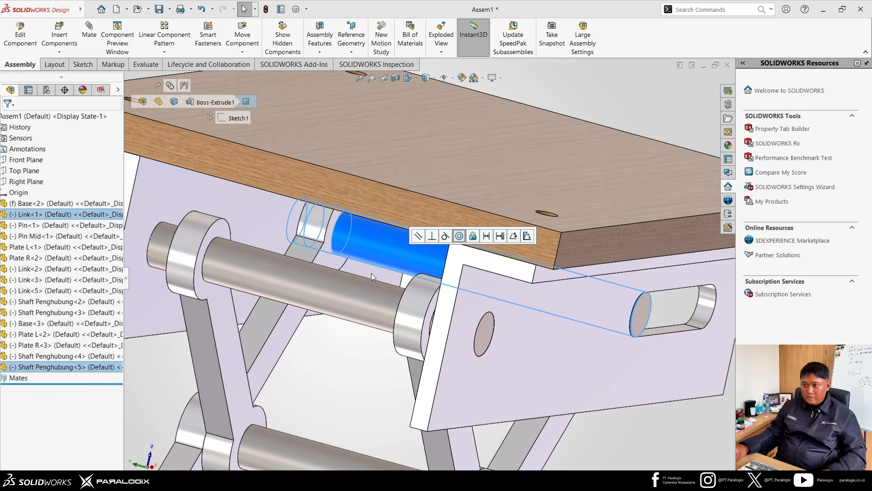
Test the lifting motion by moving the upper slot shaft, lowering the table and examining where the upper and lower plates meet
middle_click_drag(399, 255, 413, 280)
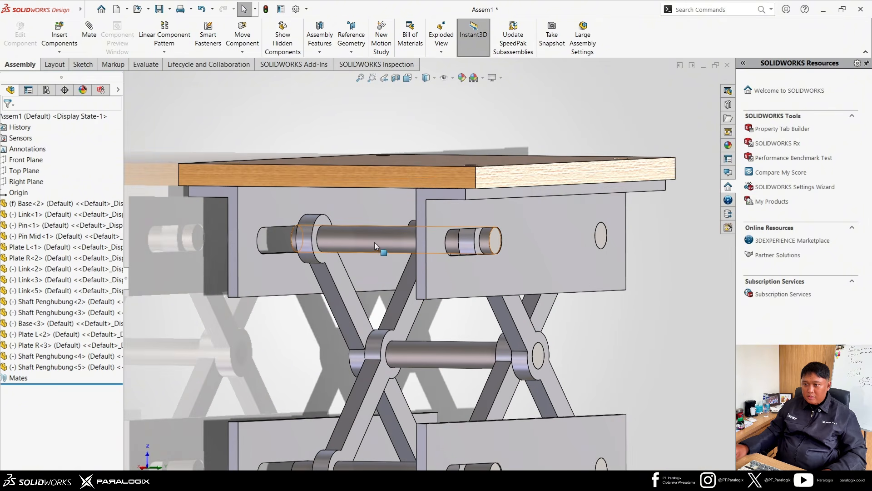
left_click_drag(374, 242, 366, 200)
scroll(329, 259, "up", 3)
middle_click_drag(344, 298, 367, 314)
key("Escape")
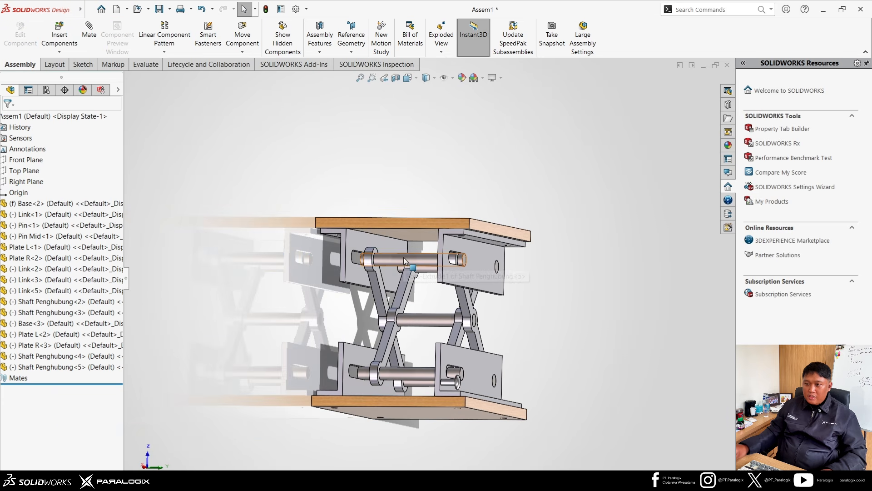
left_click_drag(406, 261, 365, 352)
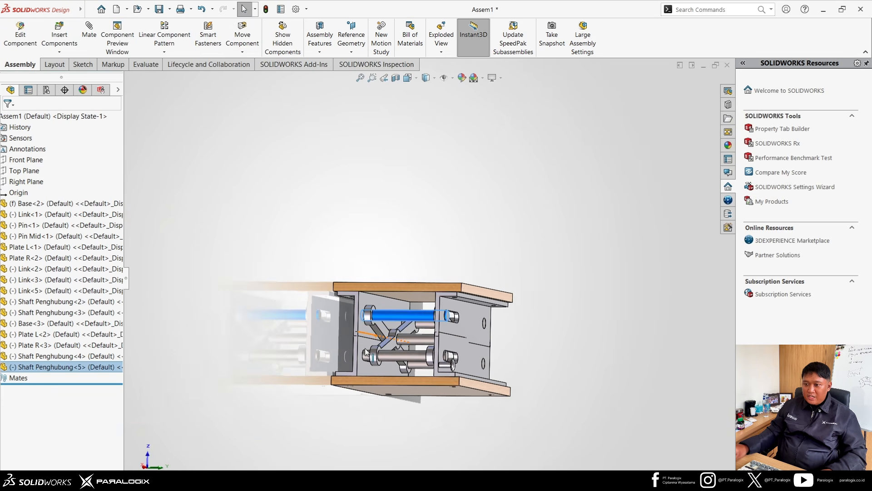
scroll(377, 336, "down", 6)
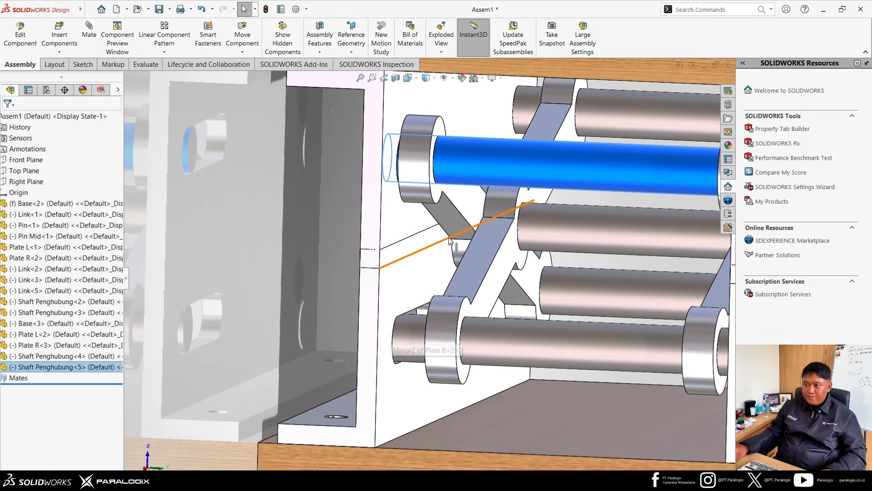
scroll(492, 224, "up", 4)
Raise the table again by its upper slot shaft and examine how the shafts travel in the slots
left_click_drag(504, 203, 530, 101)
left_click(514, 168)
scroll(518, 168, "up", 5)
middle_click_drag(534, 168, 384, 244)
scroll(401, 234, "down", 5)
scroll(407, 272, "down", 1)
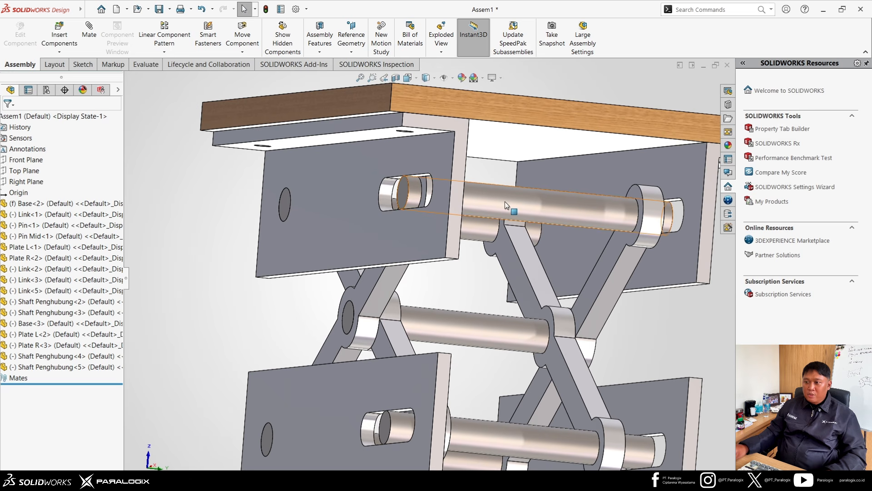
left_click_drag(505, 201, 503, 134)
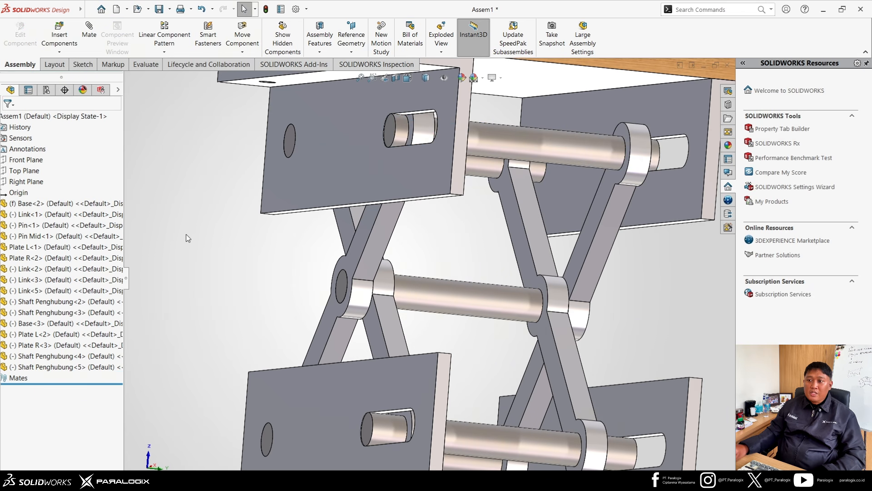
Start an advanced distance mate between the lower edge face of Plate L<2> and the upper edge face of Plate R<2>
key("f")
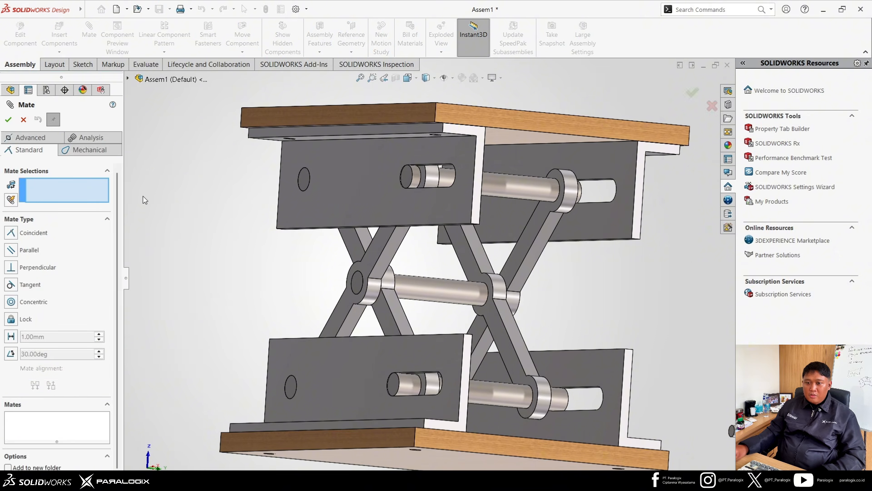
left_click(40, 139)
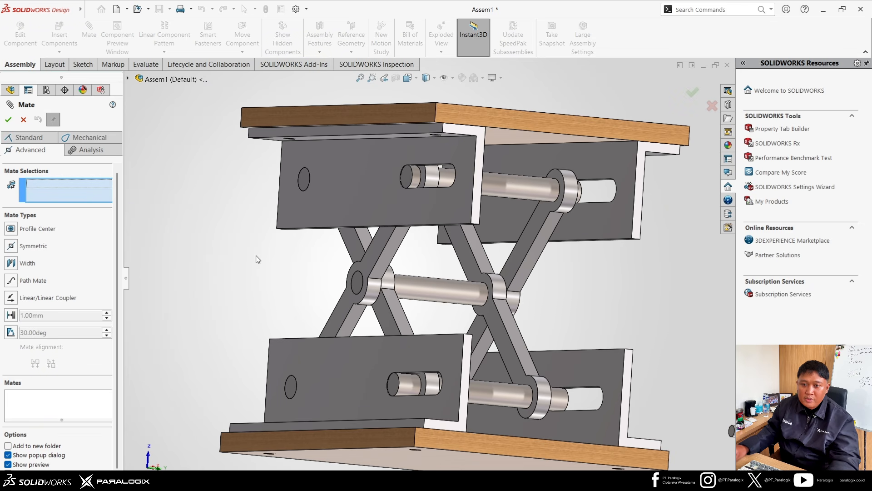
scroll(389, 265, "down", 4)
middle_click_drag(366, 253, 319, 211)
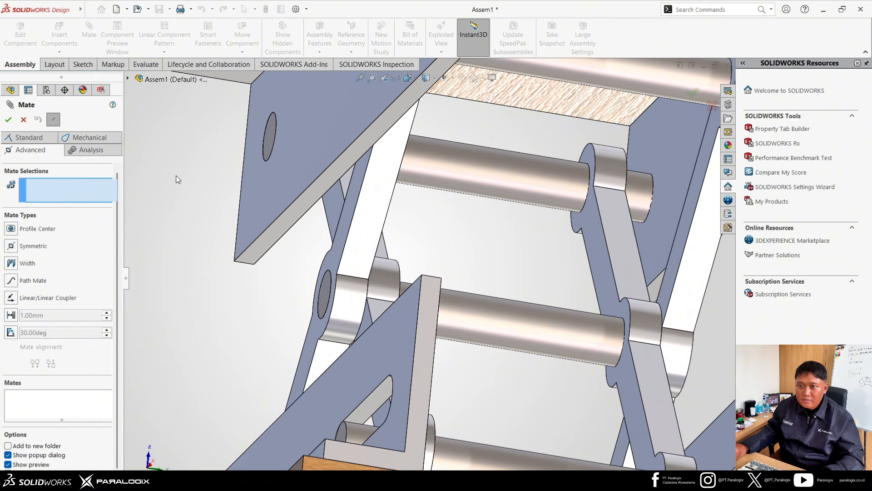
left_click(279, 221)
middle_click_drag(279, 221, 250, 340)
left_click(236, 343)
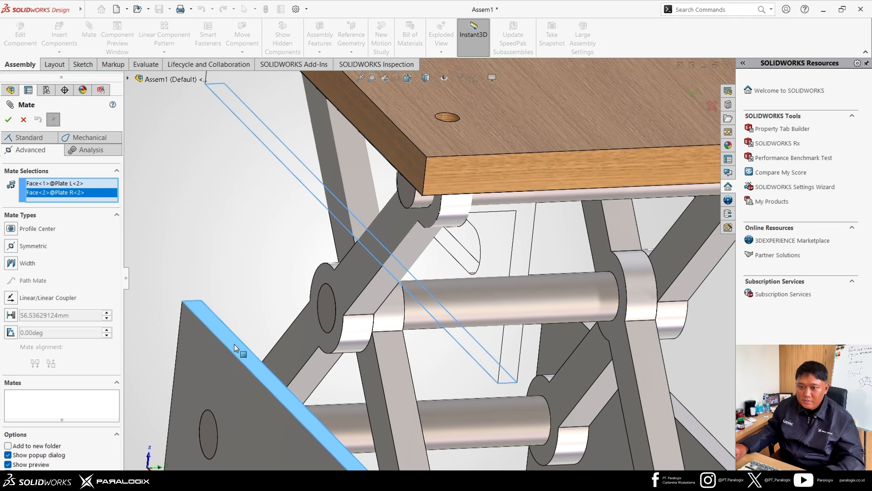
left_click(11, 315)
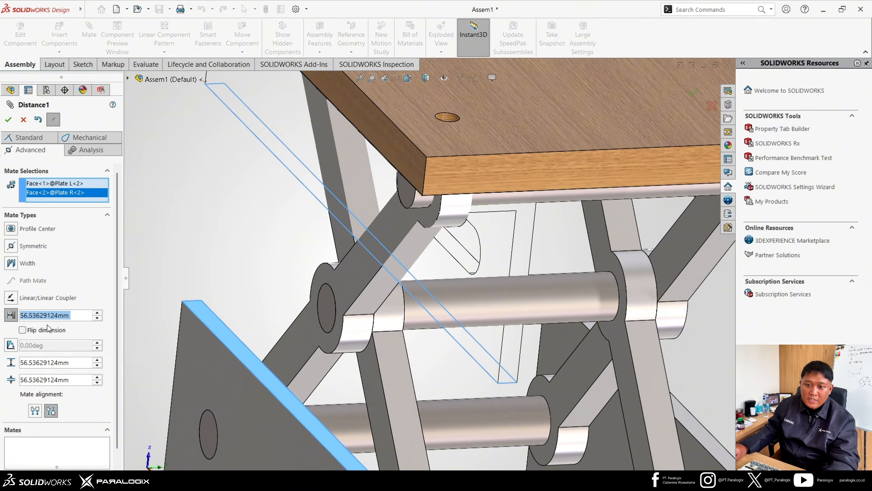
Set the distance mate's minimum value to 0 mm and accept the limit
scroll(235, 278, "up", 1)
middle_click_drag(263, 277, 314, 253)
key("f")
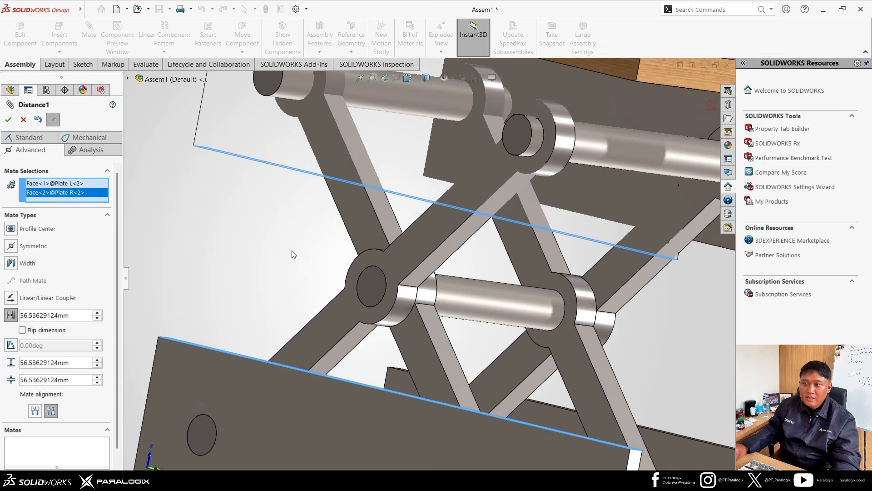
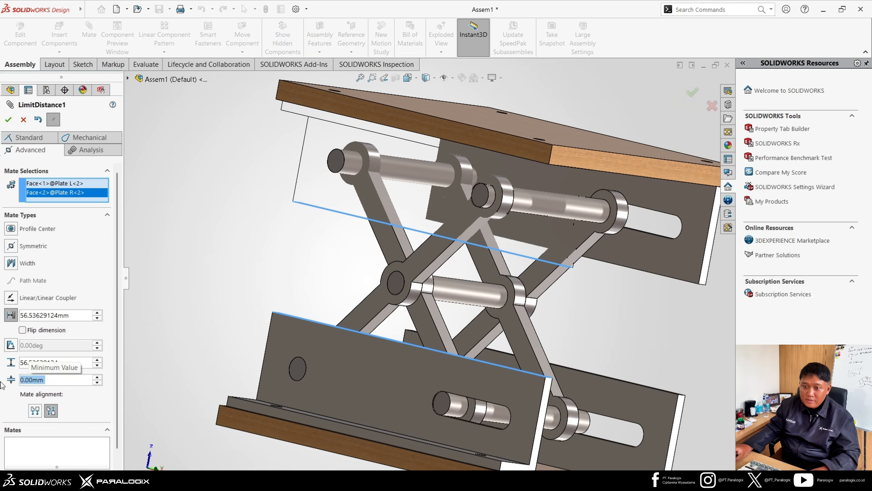
left_click(8, 120)
Test the distance limit by lowering and raising the table with its upper plate, ending with the plates closed together
left_click_drag(443, 199, 408, 349)
left_click_drag(417, 280, 405, 351)
left_click_drag(405, 305, 416, 216)
scroll(300, 282, "down", 5)
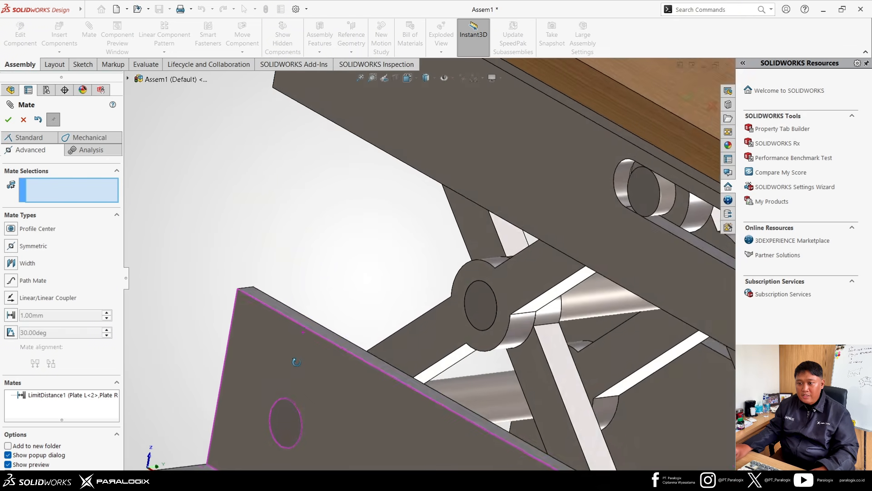
scroll(288, 314, "up", 6)
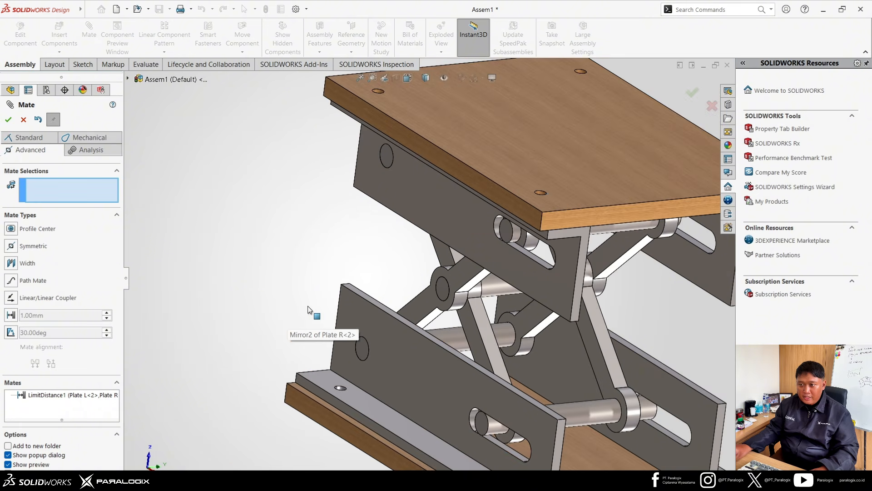
scroll(427, 241, "down", 5)
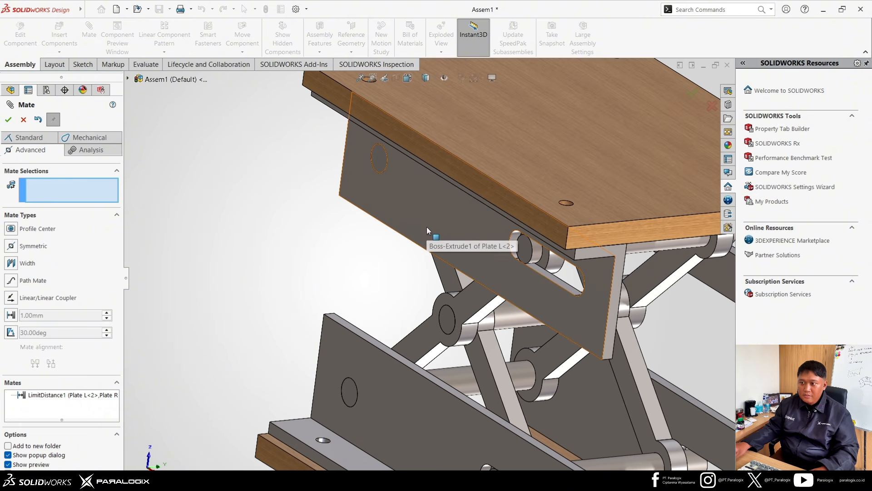
left_click_drag(429, 230, 404, 391)
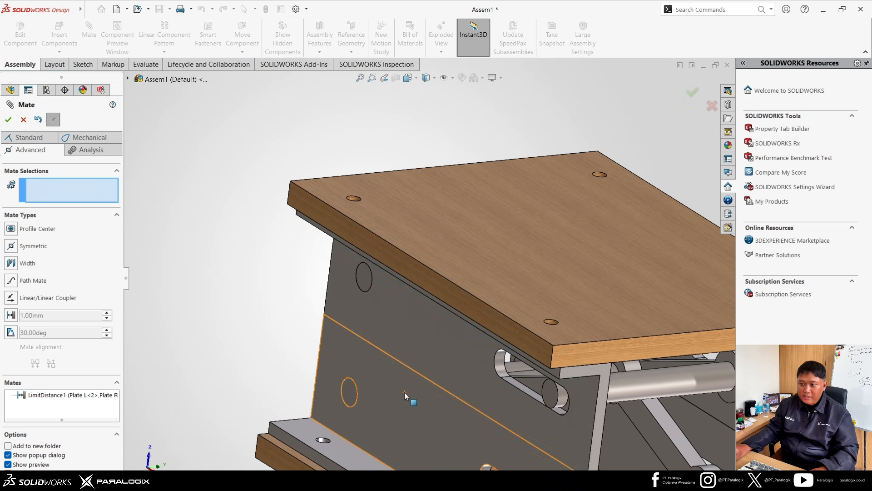
Examine where the upper and lower plates meet, raise the table again, check the scissor mechanism and leave the Mate command
scroll(438, 385, "up", 5)
middle_click_drag(562, 352, 547, 331)
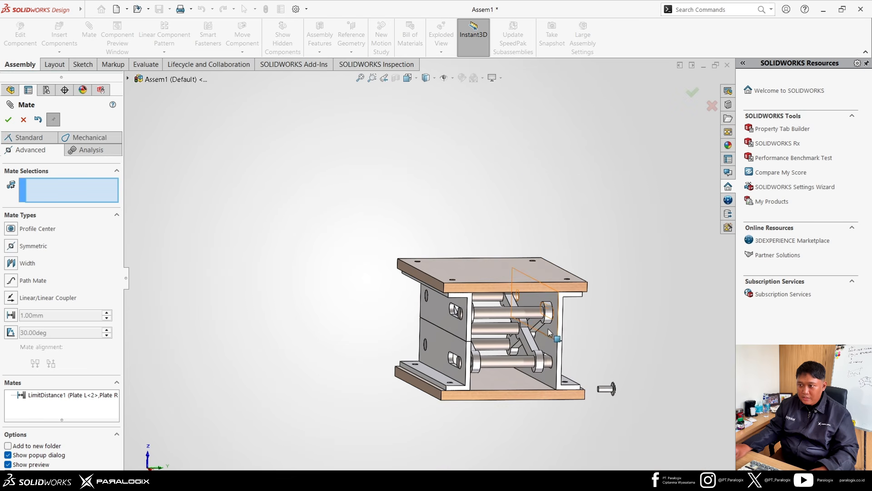
left_click_drag(553, 359, 556, 378)
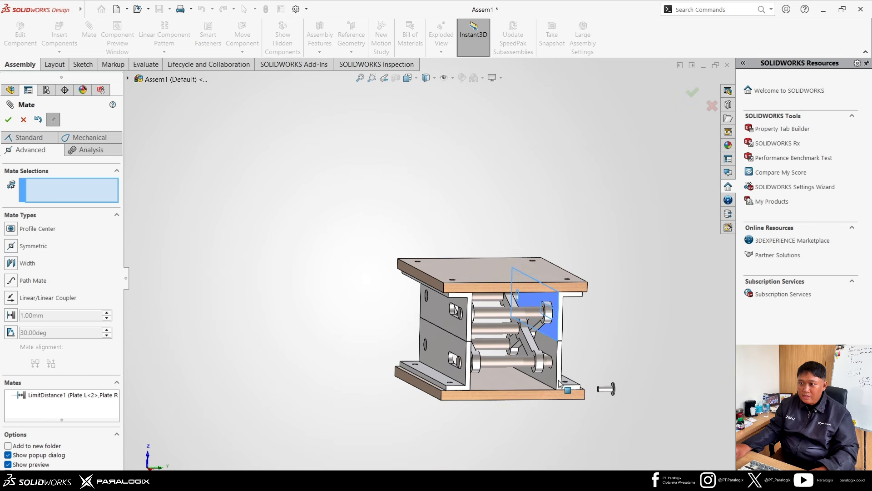
scroll(607, 312, "down", 2)
scroll(499, 323, "down", 3)
scroll(481, 327, "up", 2)
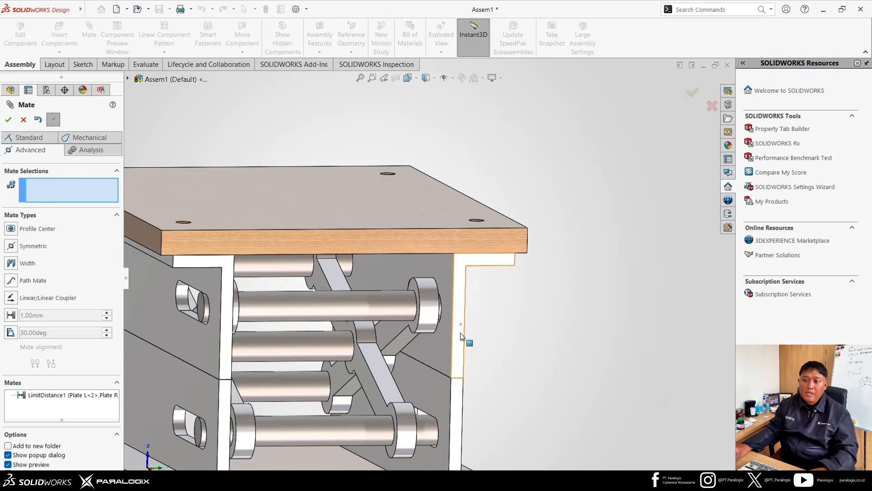
left_click_drag(448, 333, 450, 200)
key("f")
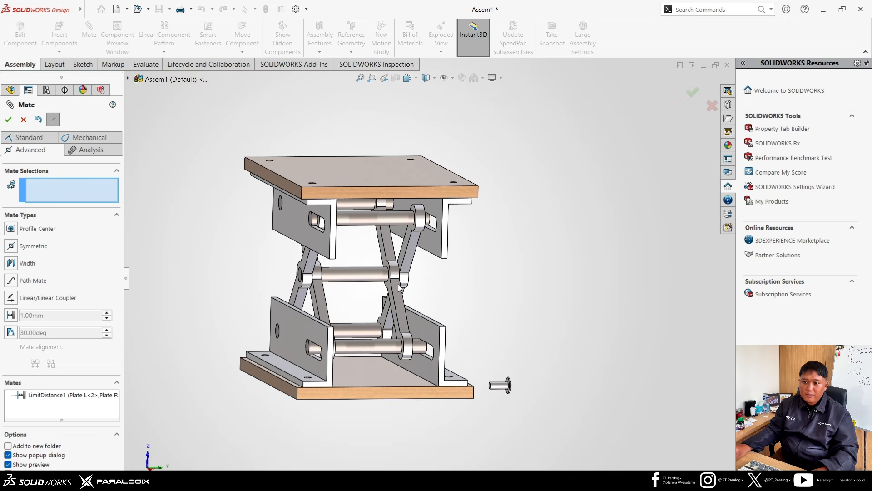
scroll(404, 290, "down", 3)
scroll(359, 254, "down", 3)
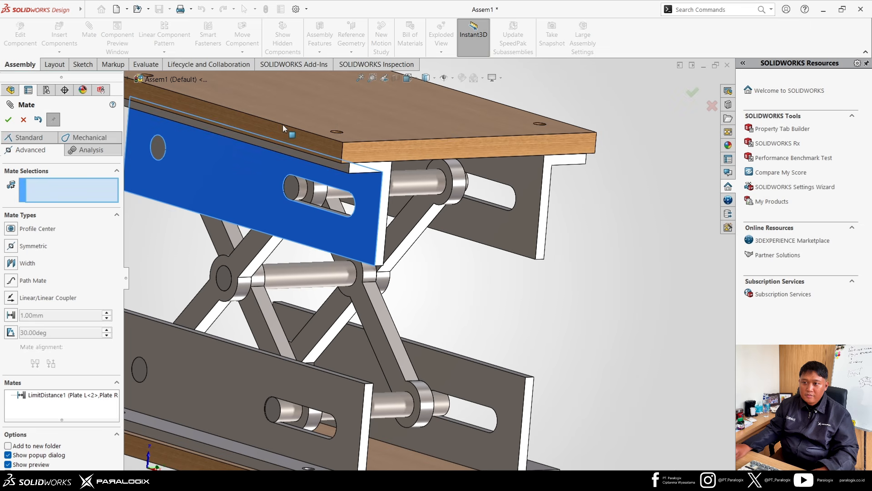
scroll(322, 280, "up", 3)
middle_click_drag(359, 311, 334, 317)
scroll(334, 318, "up", 1)
scroll(379, 350, "down", 2)
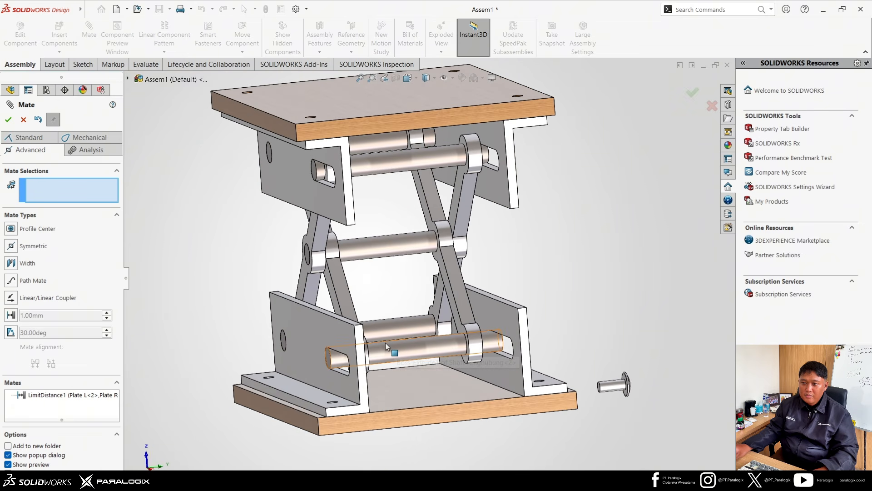
key("Escape")
Add a concentric mate between the shank of Pin<1> and the flange hole near the slot of Plate L<1>
scroll(564, 365, "down", 4)
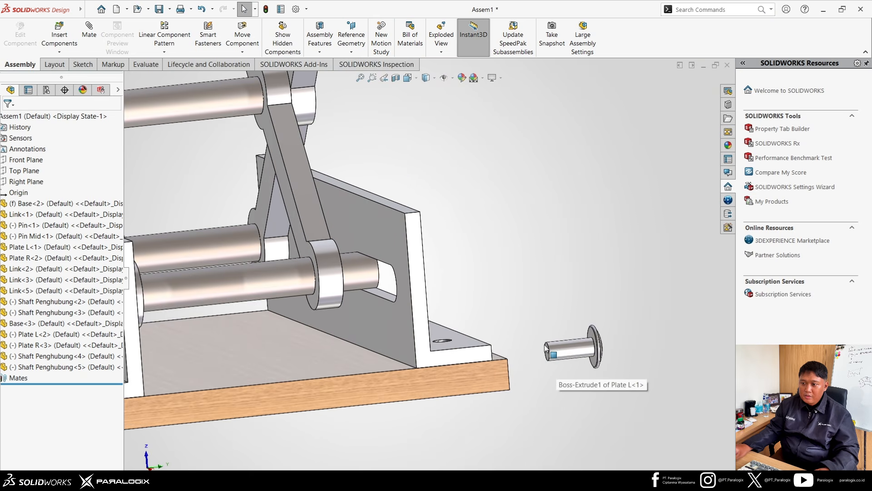
scroll(503, 282, "up", 5)
middle_click_drag(503, 282, 522, 275)
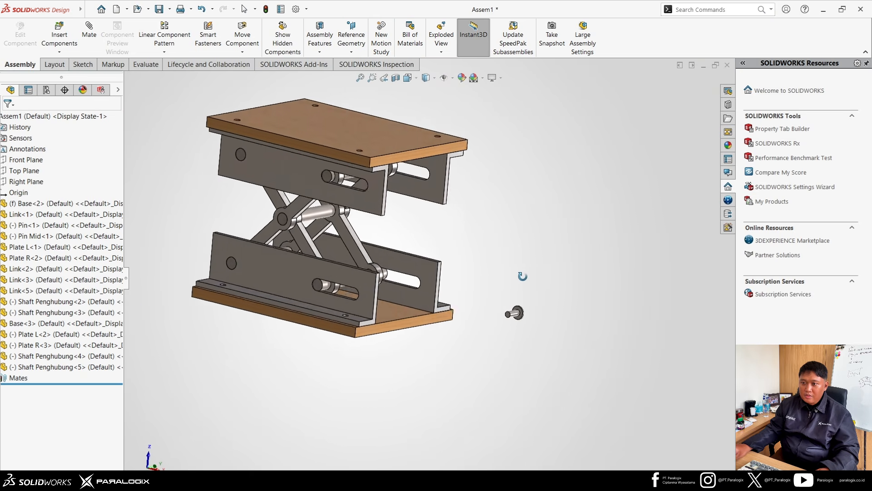
scroll(512, 313, "down", 5)
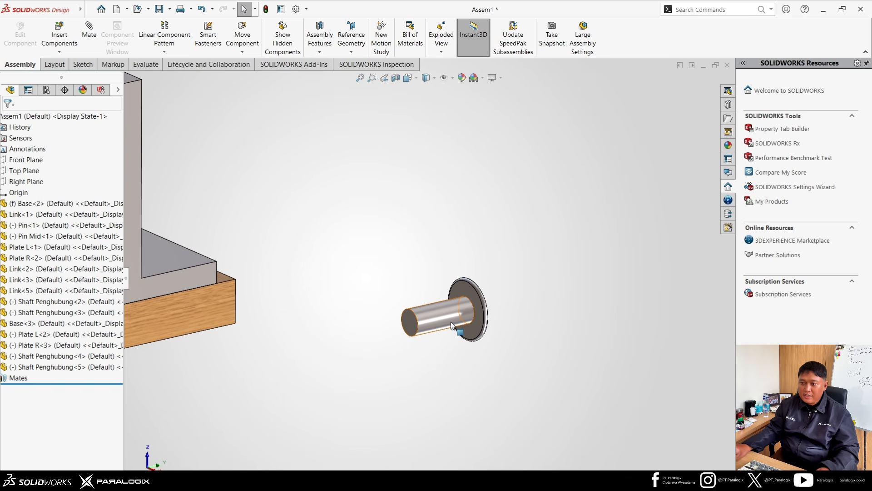
left_click(450, 321)
scroll(295, 286, "up", 2)
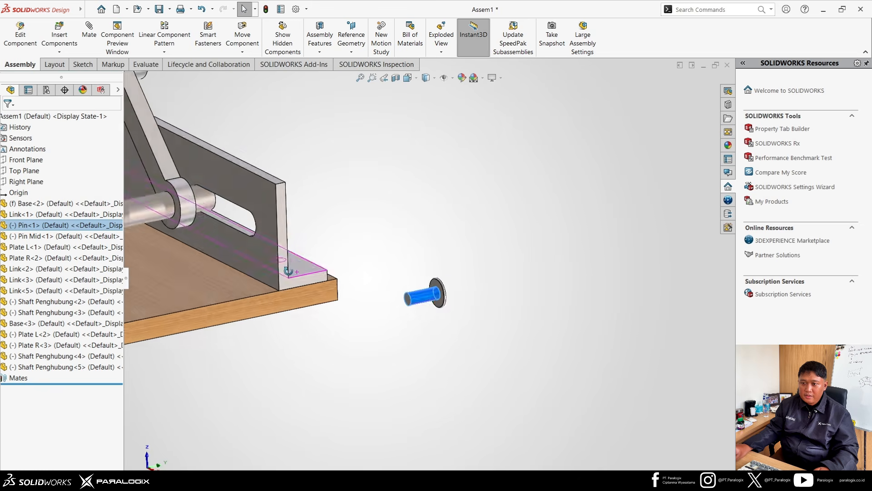
middle_click_drag(288, 271, 282, 313)
scroll(303, 224, "down", 5)
left_click(285, 334, "ctrl")
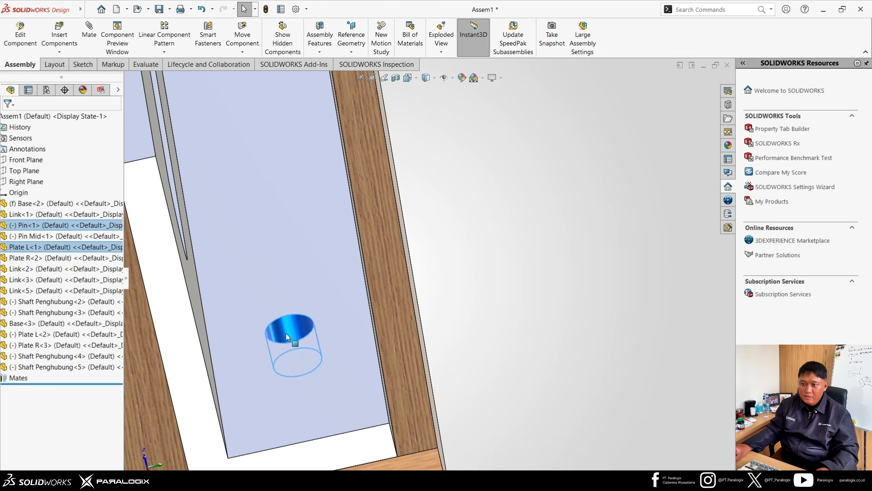
left_click(361, 327)
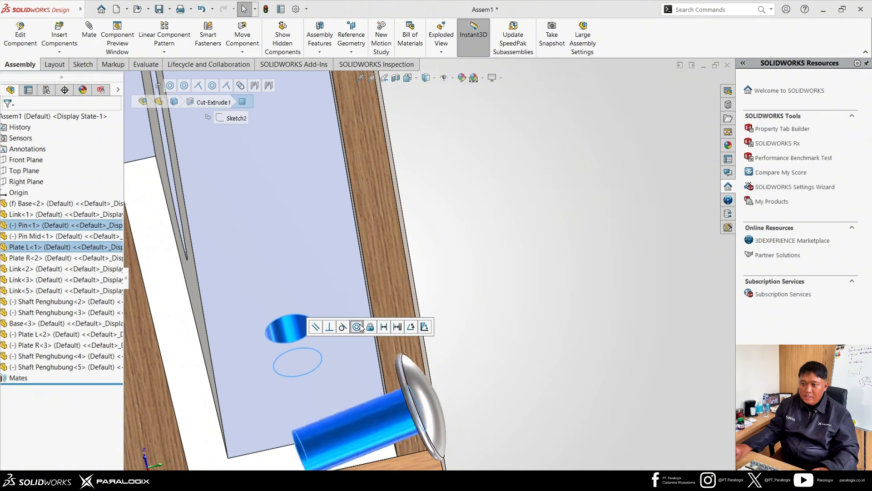
Add a coincident mate between the underside of the Pin<1> head and the flange face of Plate L<1>
middle_click_drag(413, 249, 400, 191)
scroll(423, 164, "down", 3)
left_click(454, 140)
middle_click_drag(453, 140, 472, 273)
left_click(479, 323, "ctrl")
left_click(507, 309)
Copy the seated pin and add a concentric mate between the copy and the other flange hole of Plate L<1>
scroll(461, 294, "up", 5)
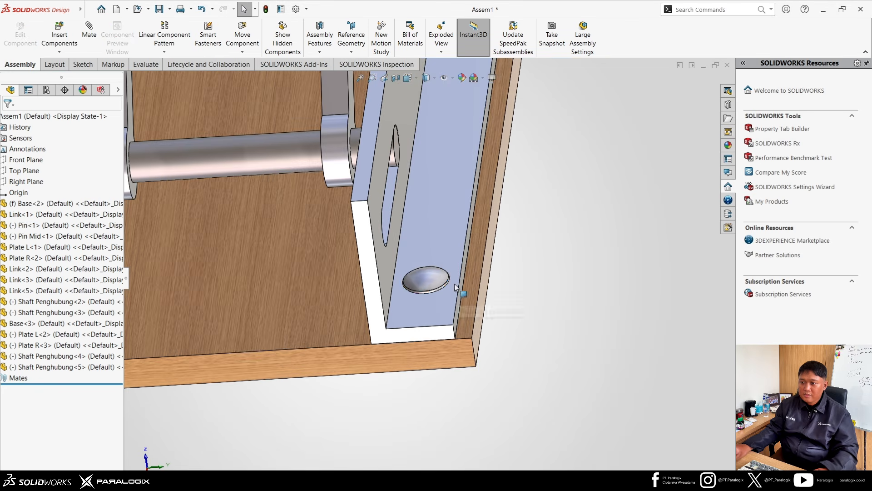
left_click(424, 285)
left_click_drag(424, 284, 661, 95, "ctrl")
scroll(530, 211, "down", 2)
left_click(475, 238)
scroll(333, 337, "down", 4)
left_click(338, 329, "ctrl")
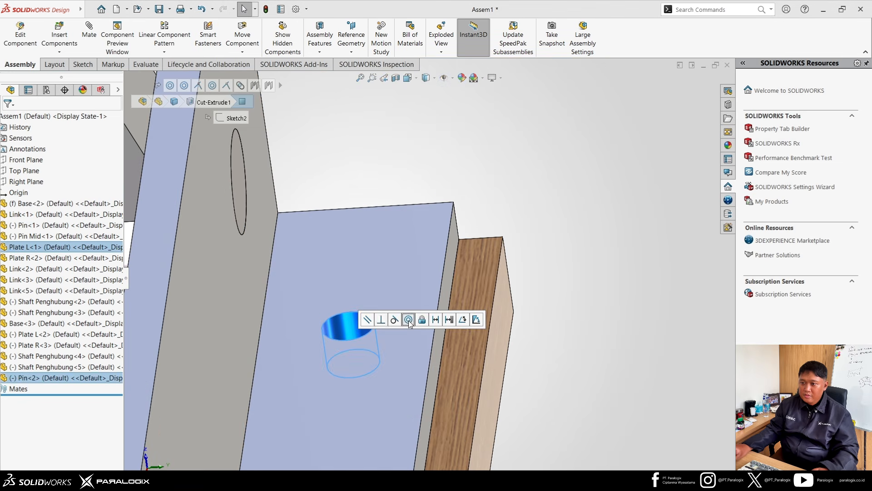
left_click(408, 320)
Pull Pin<2> out of its hole and mate its head's underside coincident with the Plate L<1> flange face
middle_click_drag(408, 314, 391, 165)
left_click_drag(367, 204, 357, 121)
middle_click_drag(377, 191, 421, 213)
left_click(356, 135)
left_click(426, 222, "ctrl")
left_click(453, 216)
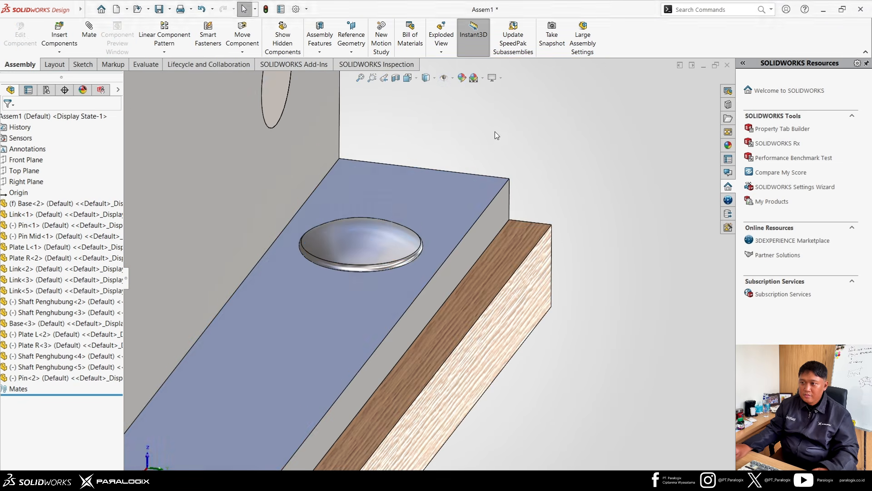
Create two more copies of the pin beside the lower Plate R<2>
scroll(495, 132, "up", 5)
left_click(411, 267)
left_click(467, 155)
scroll(468, 155, "up", 3)
left_click_drag(368, 339, 73, 269, "ctrl")
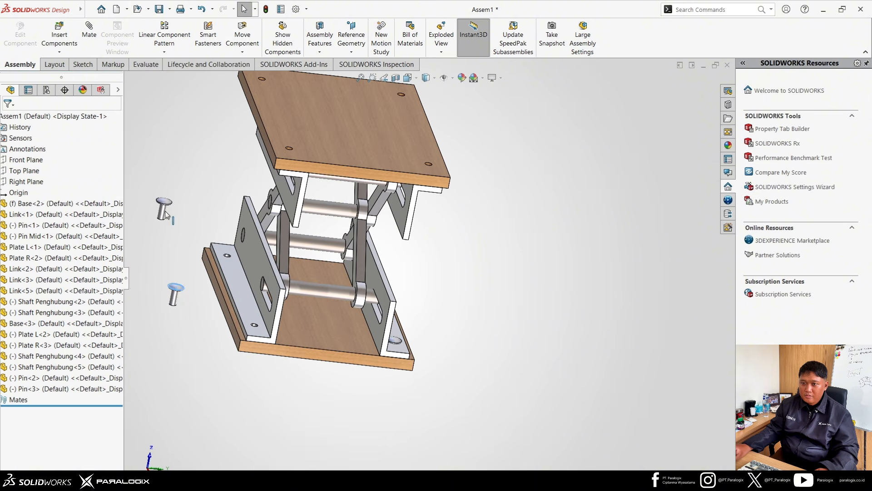
left_click_drag(167, 215, 166, 214, "ctrl")
Add a concentric mate between the shank of Pin<3> and the flange hole near the slot of Plate R<2>
left_click(171, 300)
scroll(241, 329, "down", 4)
left_click(335, 299, "ctrl")
left_click(403, 292)
Add a coincident mate between the underside of the Pin<3> head and the flange face of Plate R<2>
middle_click_drag(402, 291, 353, 252)
left_click(367, 192)
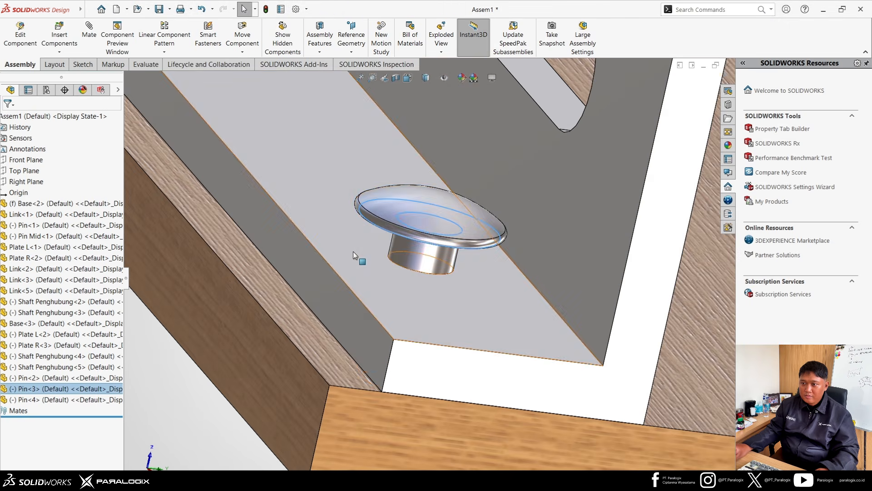
left_click(353, 252, "ctrl")
left_click(389, 246)
left_click(513, 274)
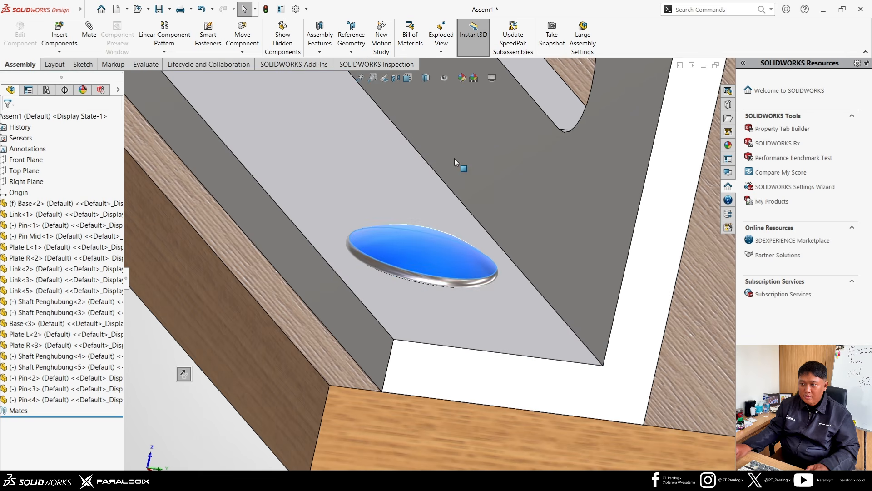
Mate the shank of Pin<4> concentric with the remaining flange hole of Plate R<2>, near the plate's round hole
scroll(446, 236, "up", 8)
key("ctrl+z")
key("ctrl+z")
left_click(308, 252)
scroll(399, 283, "down", 7)
left_click(456, 278, "ctrl")
left_click(521, 275)
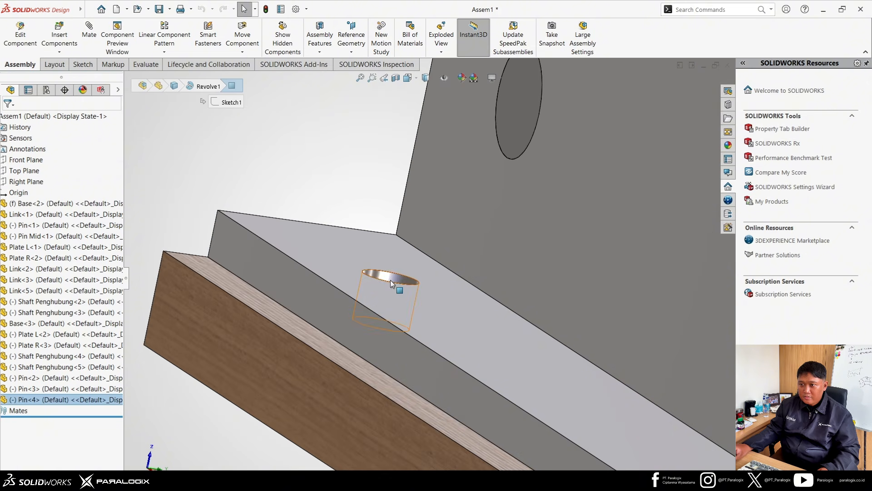
left_click(395, 284)
middle_click_drag(395, 284, 417, 154)
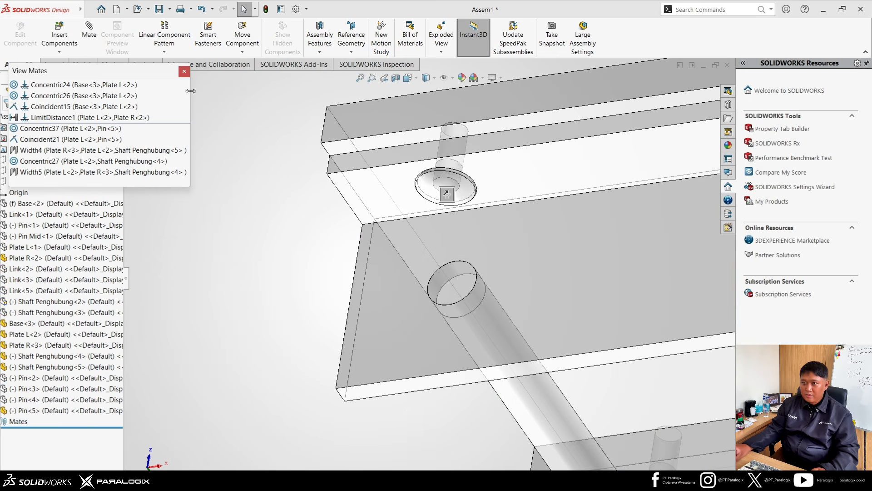
Close the list of Pin<5> mates and create three more loose copies of the pin beside the lifting table
left_click(184, 72)
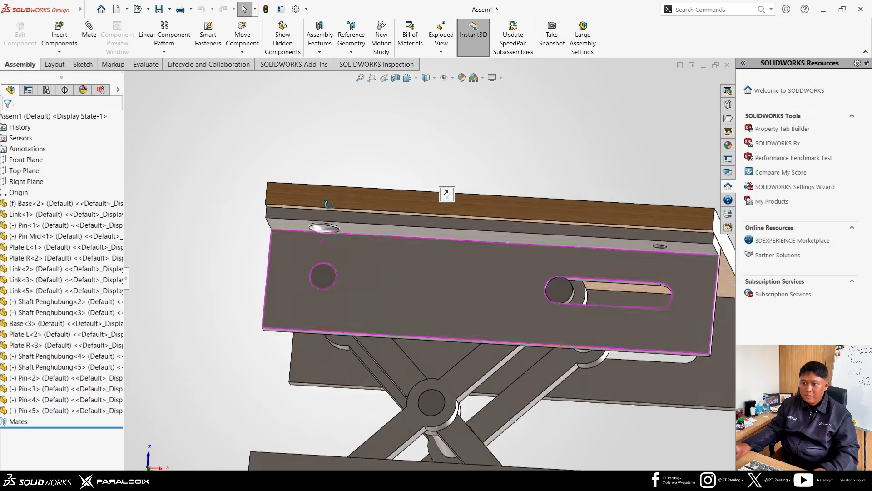
left_click(324, 225)
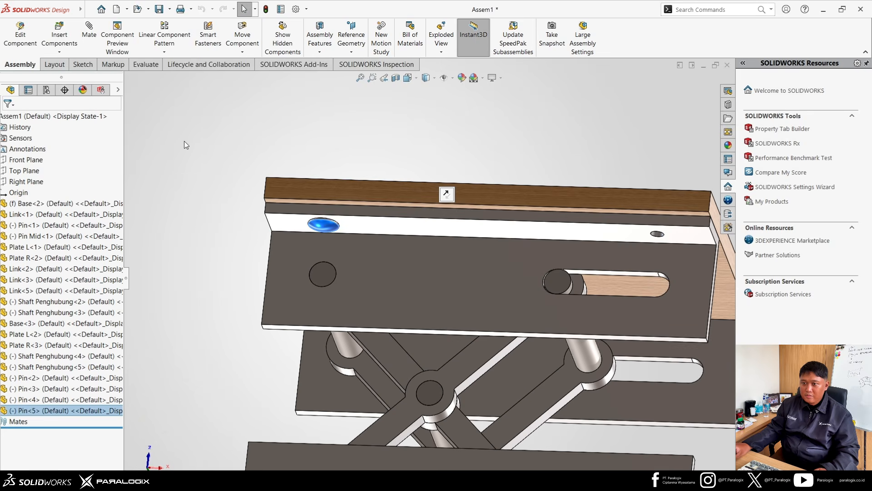
left_click(447, 91)
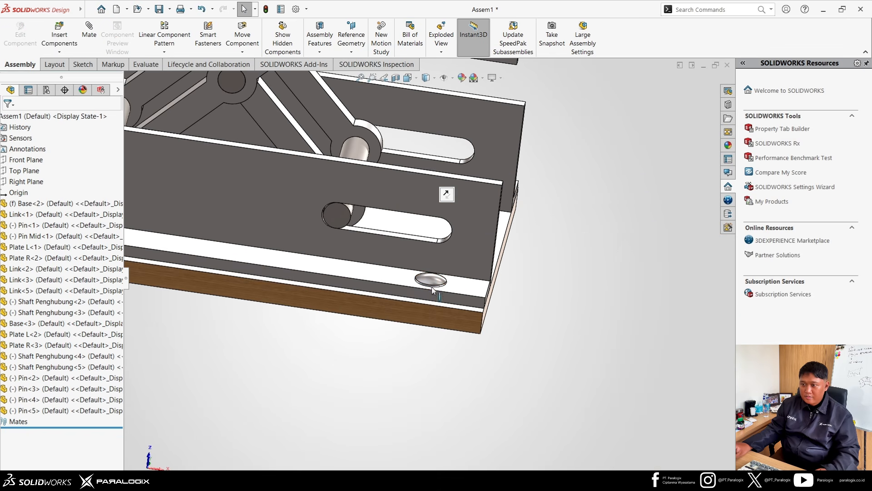
left_click(328, 409)
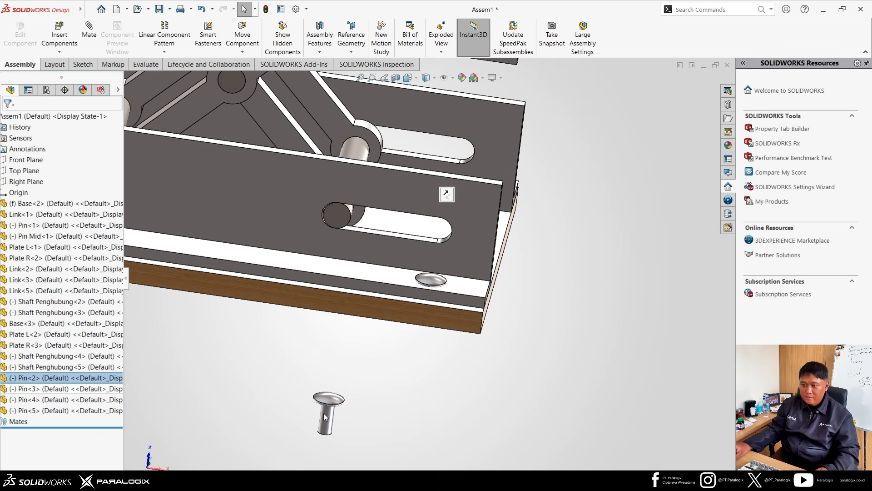
left_click(242, 408)
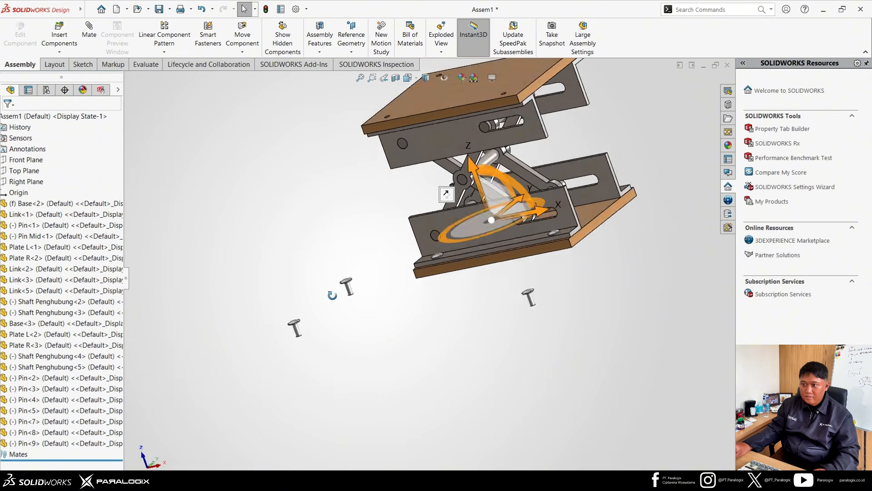
Add a concentric mate between the shank of Pin<7> and the empty flange hole near the slot of the upper Plate L<2>
scroll(479, 268, "down", 3)
left_click(405, 329)
scroll(426, 275, "up", 5)
scroll(398, 203, "down", 5)
middle_click_drag(418, 281, 345, 218)
scroll(229, 291, "down", 6)
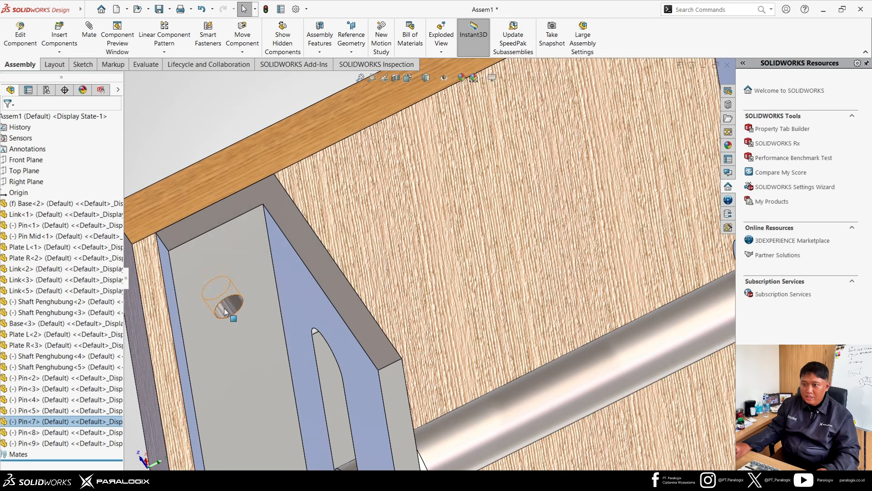
left_click(228, 306, "ctrl")
left_click(295, 302)
Add a coincident mate between the underside of the Pin<7> head and the flange face of the upper Plate L<2>
middle_click_drag(328, 434, 399, 314)
scroll(400, 314, "up", 3)
left_click(536, 375)
scroll(500, 319, "up", 3)
middle_click_drag(409, 282, 264, 195)
left_click(251, 179, "ctrl")
left_click(278, 175)
Mate the shank of Pin<9> concentric with the flange hole near the slot of the upper Plate R<3>
scroll(291, 254, "up", 5)
middle_click_drag(291, 273, 290, 291)
left_click(265, 401)
scroll(486, 145, "down", 8)
left_click(460, 188, "ctrl")
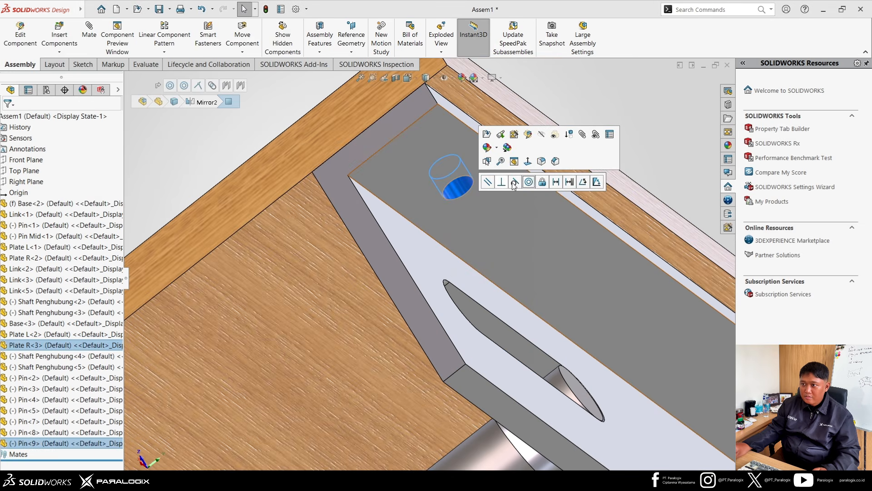
left_click(528, 182)
left_click(556, 188)
Mate the underside of the Pin<9> head coincident with the flange face of Plate R<3>
middle_click_drag(552, 204, 522, 268)
left_click(513, 291)
scroll(471, 261, "up", 5)
left_click(343, 169, "ctrl")
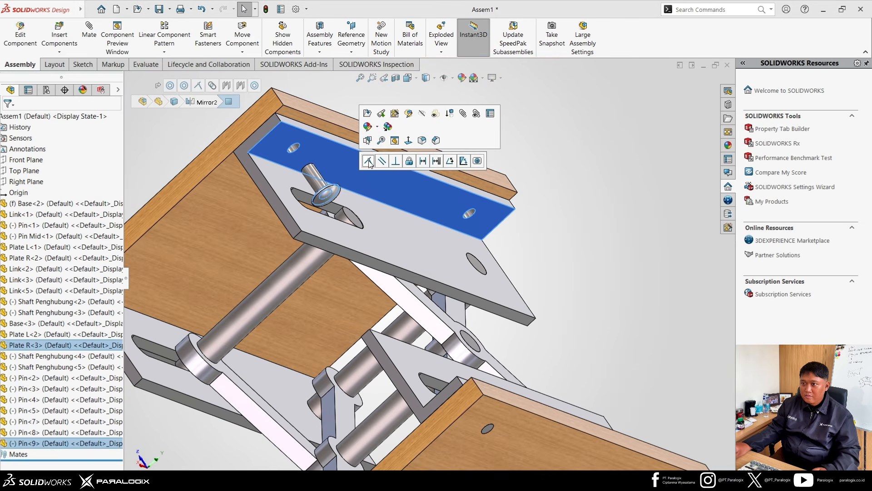
left_click(368, 162)
Add a concentric mate between the shank of Pin<8> and the remaining flange hole of Plate R<3>, near the plate's round hole
middle_click_drag(377, 273, 359, 314)
left_click(399, 296)
scroll(545, 134, "down", 8)
left_click(377, 282, "ctrl")
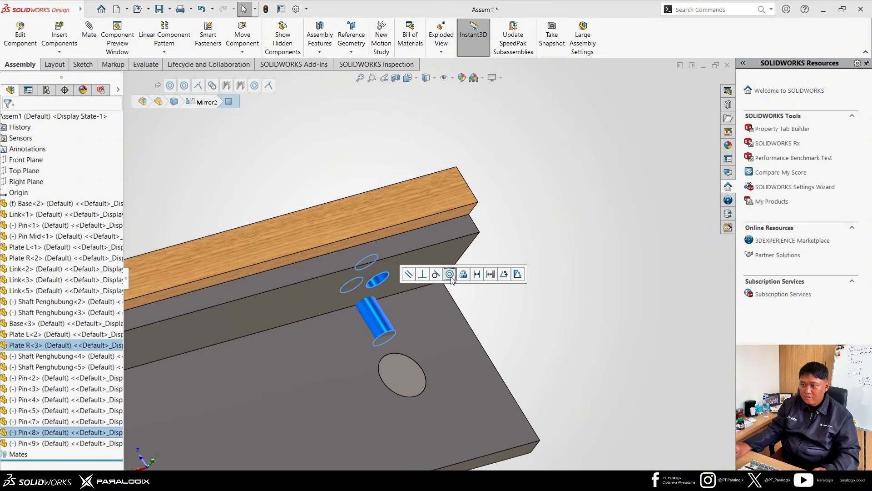
left_click(450, 275)
left_click(472, 284)
Add a coincident mate between the underside of the Pin<8> head and the flange face of Plate R<3>
middle_click_drag(515, 236, 504, 282)
scroll(454, 241, "down", 5)
left_click(448, 236)
scroll(448, 232, "up", 6)
middle_click_drag(447, 231, 437, 181)
left_click(381, 182, "ctrl")
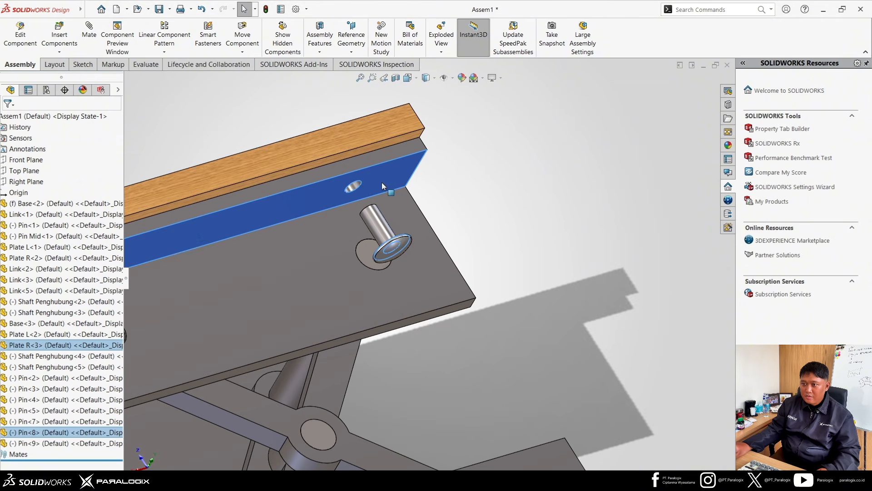
left_click(411, 176)
Lower the table's upper platform to the bottom of its travel and bring the whole assembly into view
scroll(393, 218, "up", 7)
middle_click_drag(391, 222, 323, 347)
left_click_drag(396, 275, 404, 309)
scroll(483, 341, "down", 6)
middle_click_drag(404, 309, 485, 214)
scroll(483, 341, "up", 5)
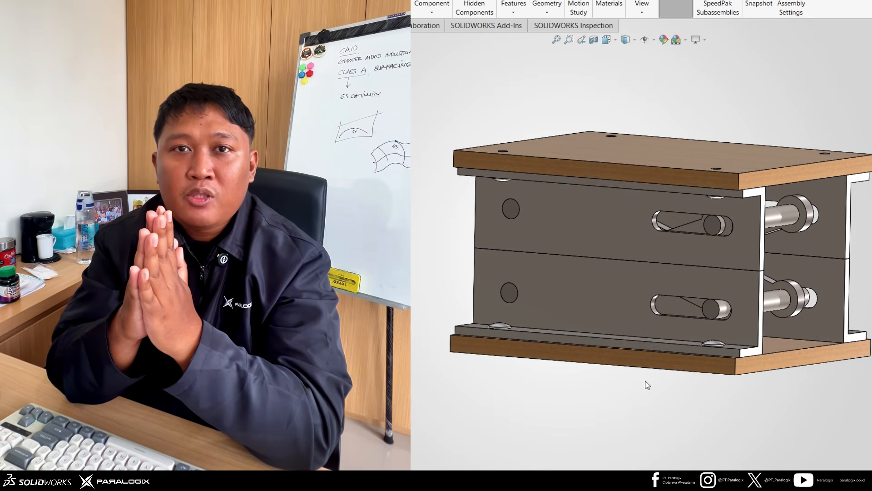
scroll(645, 382, "up", 1)
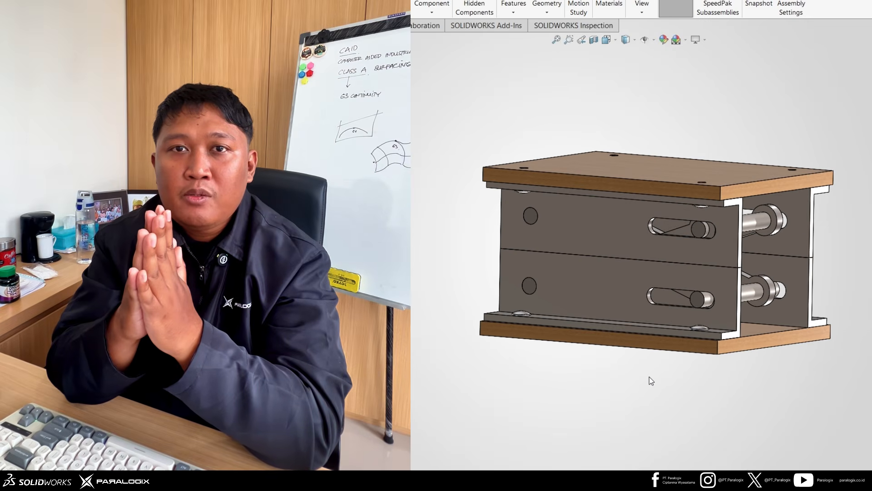
middle_click_drag(649, 378, 636, 389)
scroll(642, 393, "up", 1)
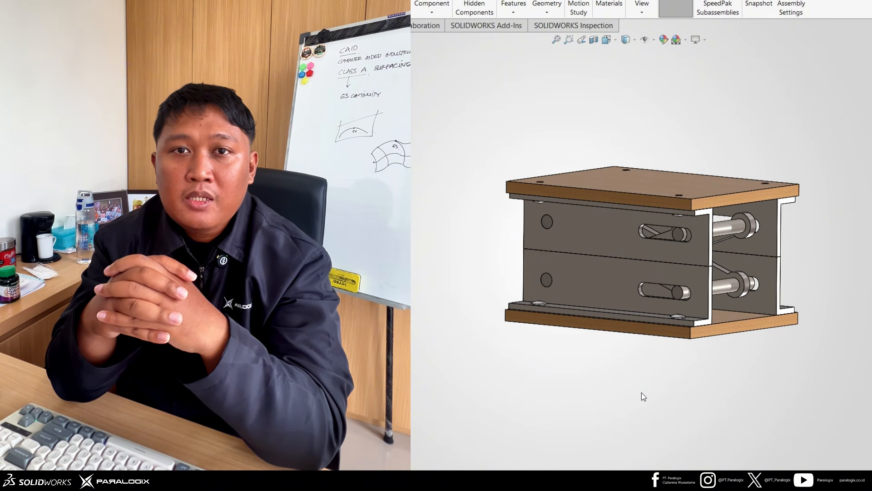